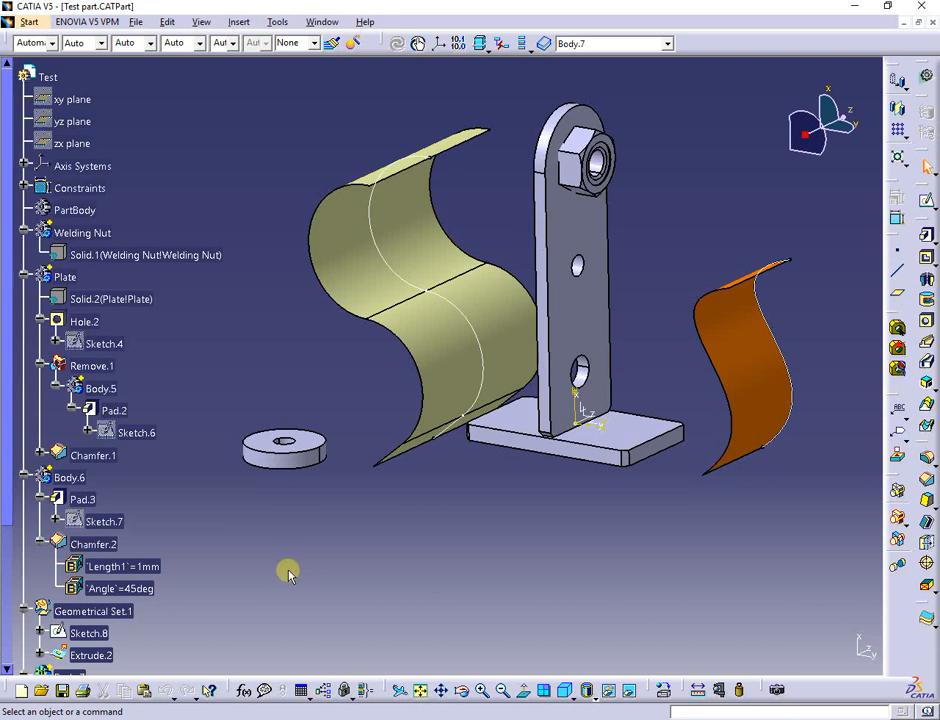
Open the source document that the linked solid in the Welding Nut body points to.
left_click(86, 213)
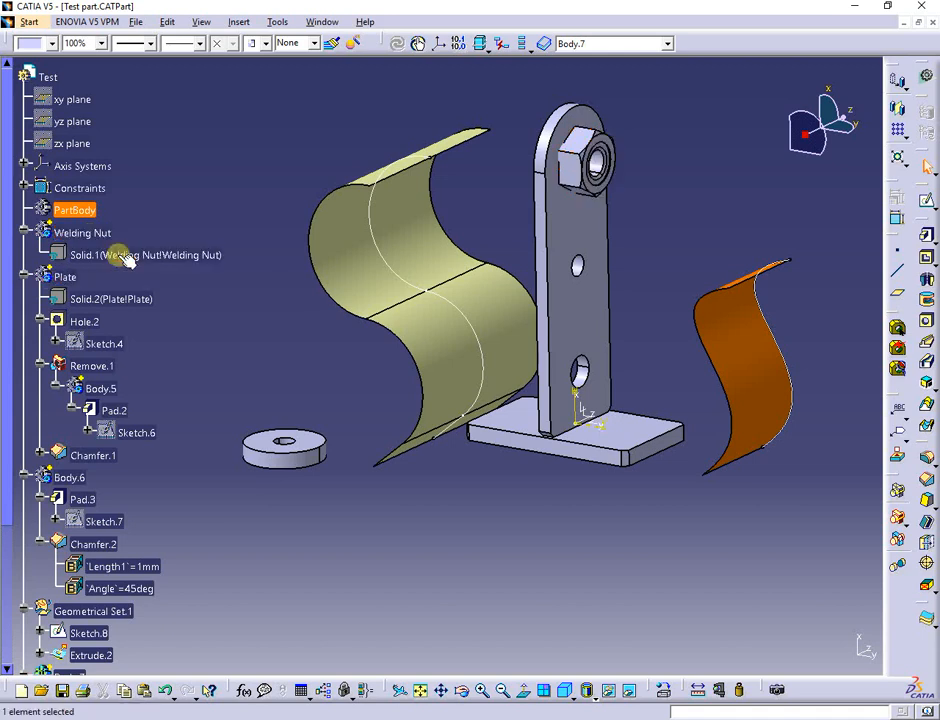
right_click(119, 258)
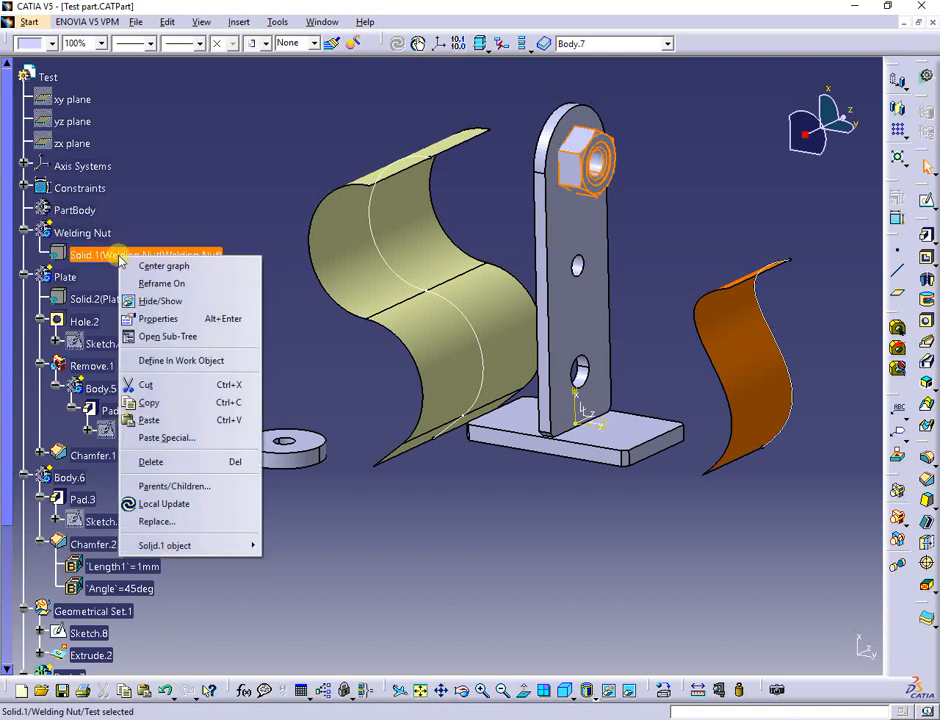
mouse_move(210, 547)
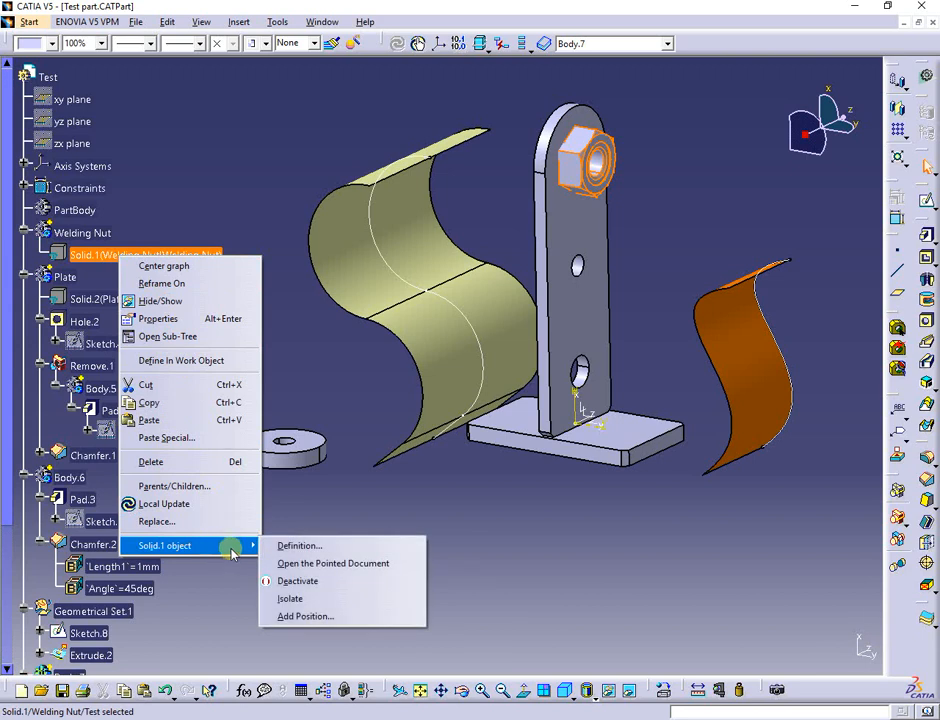
left_click(307, 572)
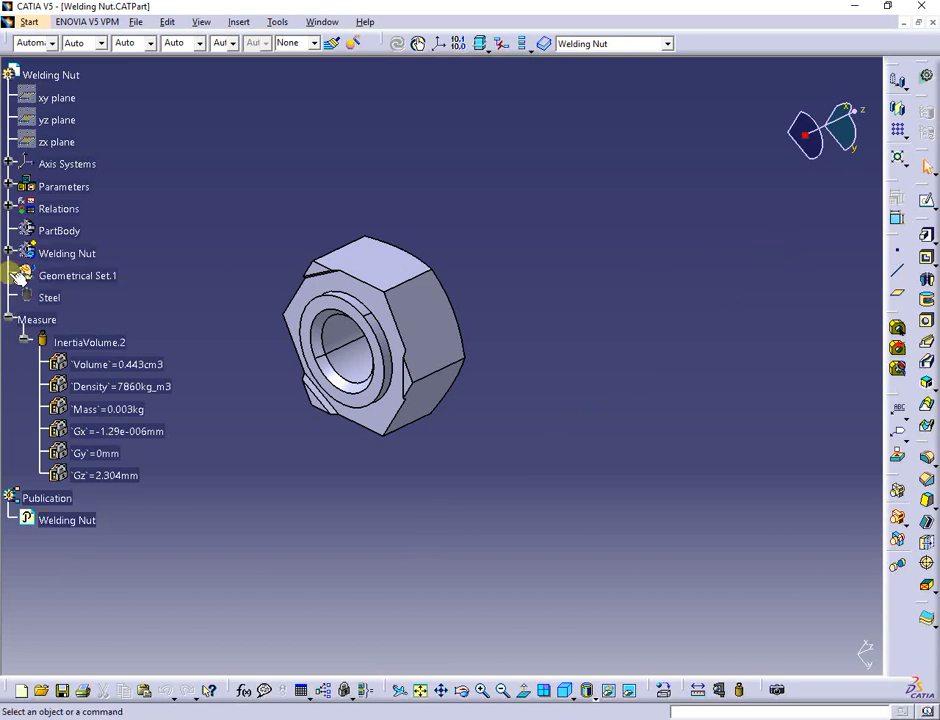
Examine the nut's published body and the features inside its Welding Nut body, and close the source part.
middle_click_drag(573, 252, 148, 500)
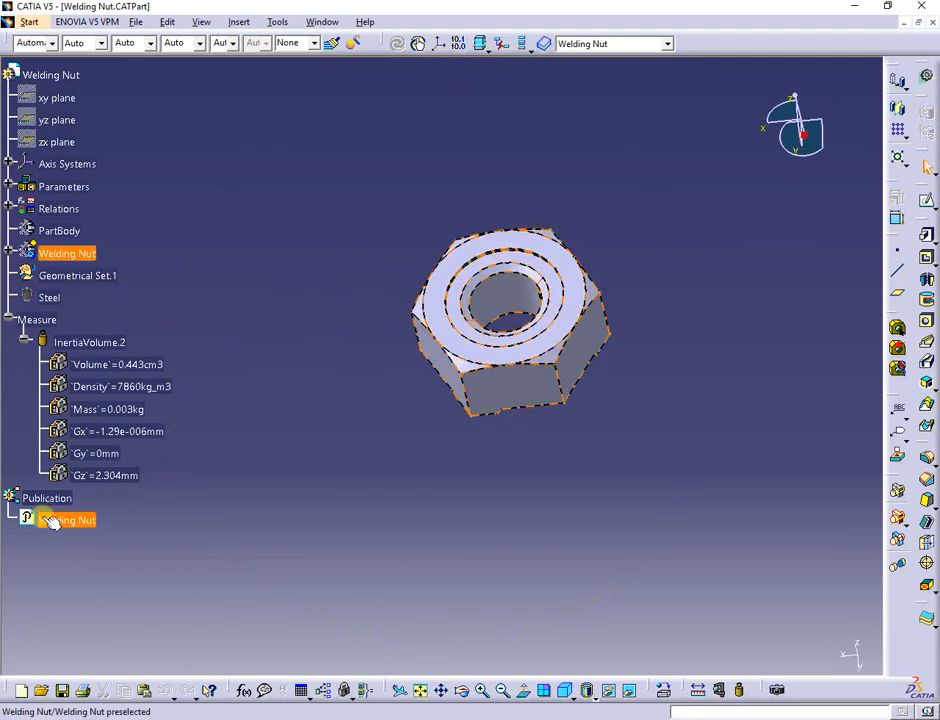
left_click(41, 519)
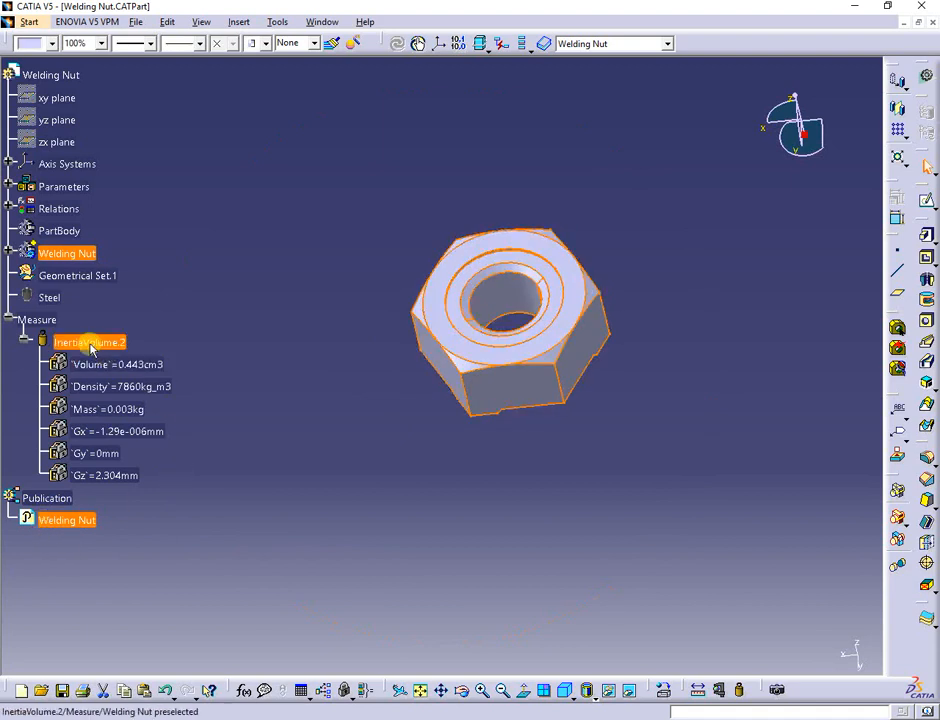
left_click(8, 253)
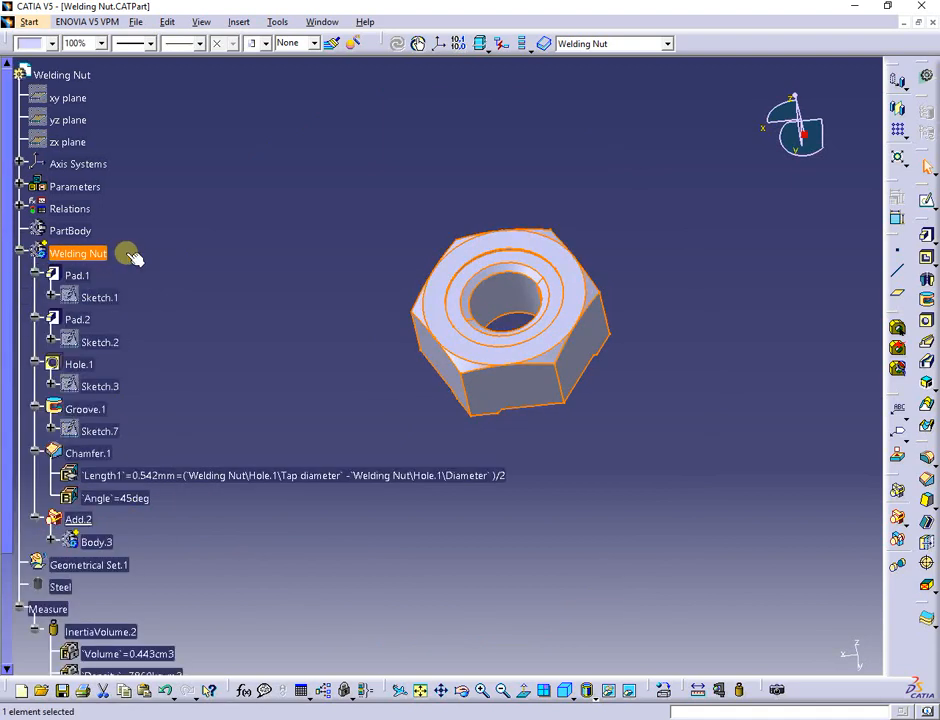
left_click(21, 253)
left_click(619, 147)
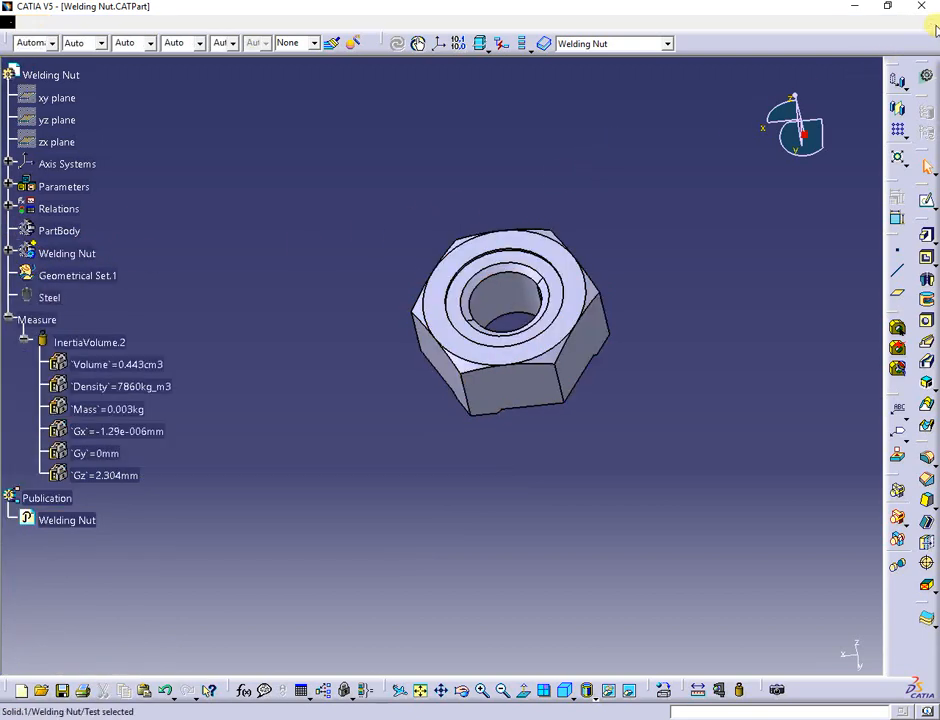
left_click(933, 26)
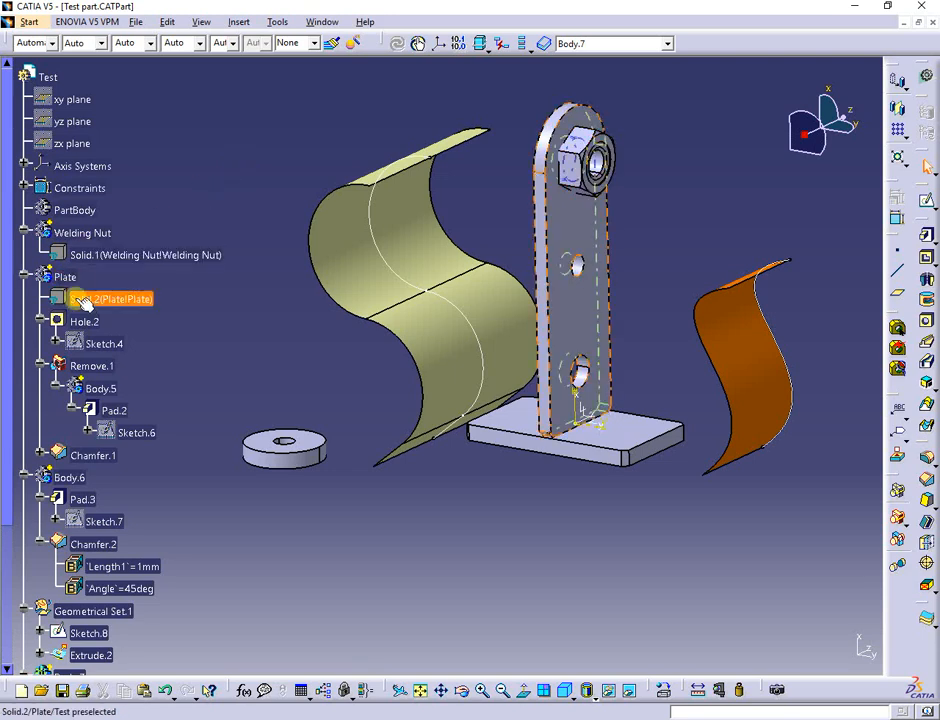
Open the source document of the Plate body's linked solid, examine its Plate body features, and close it.
right_click(93, 310)
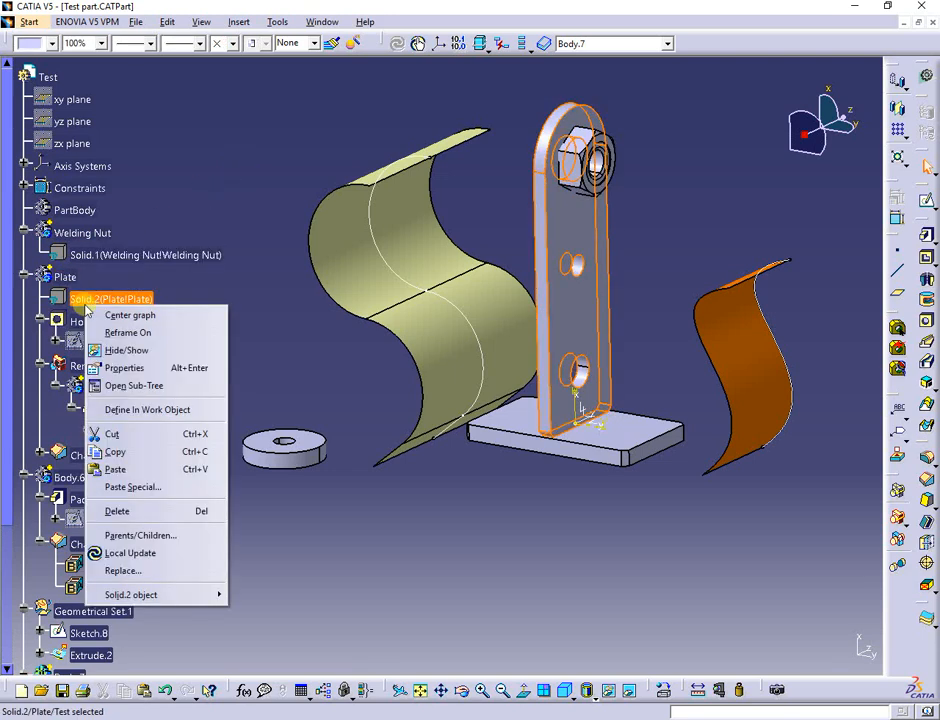
mouse_move(200, 595)
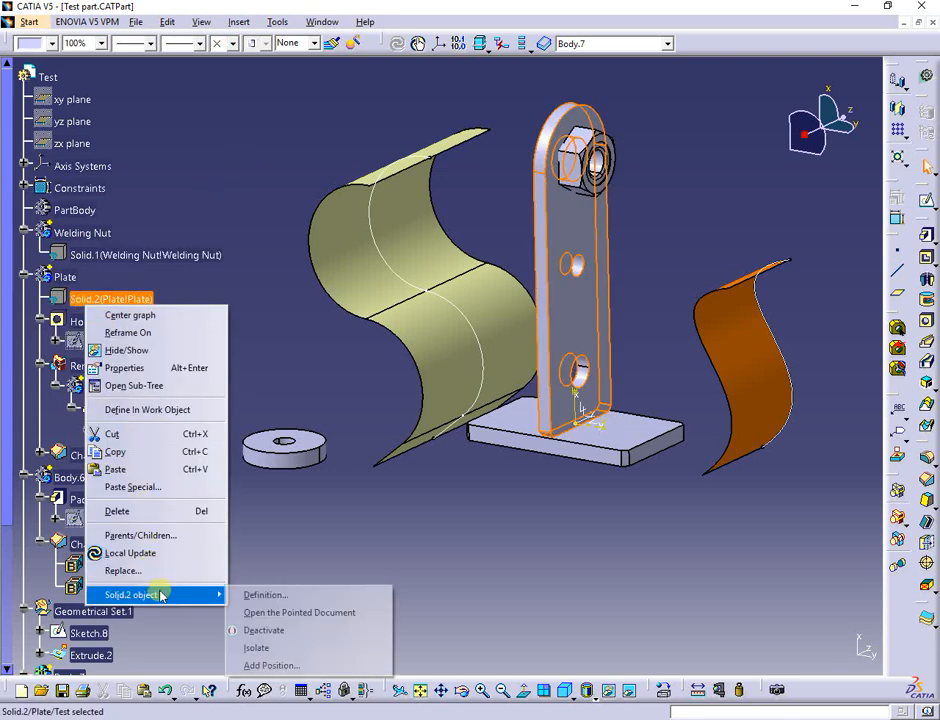
left_click(312, 613)
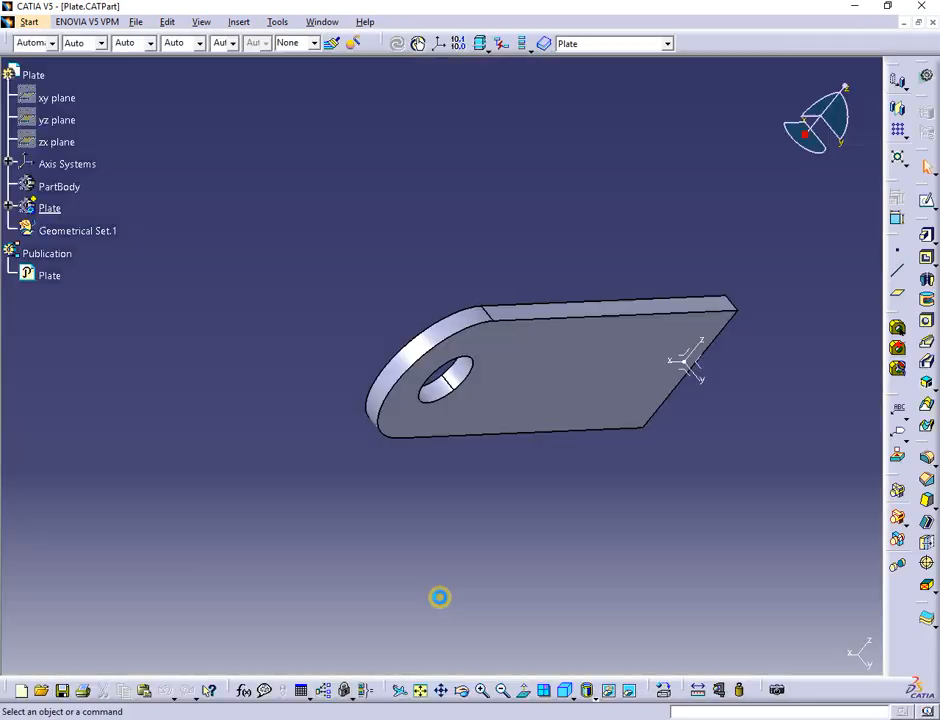
left_click(7, 206)
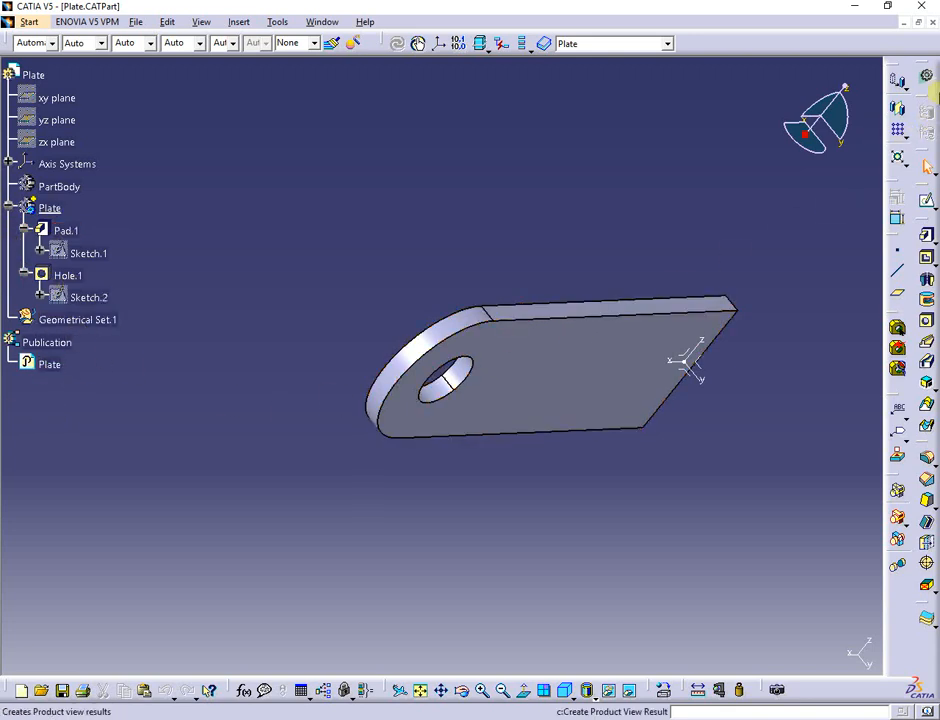
left_click(934, 24)
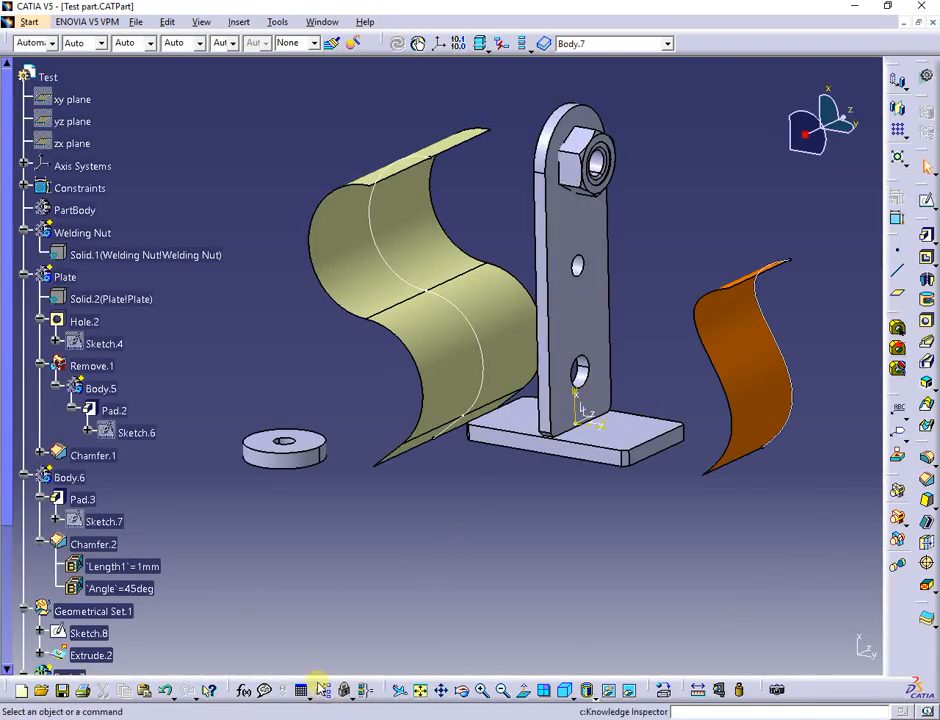
Examine what Body.6, Sketch.8 and Extrude.2 in Geometrical Set.1, and Body.7 each contain in the Test part.
left_click(79, 481)
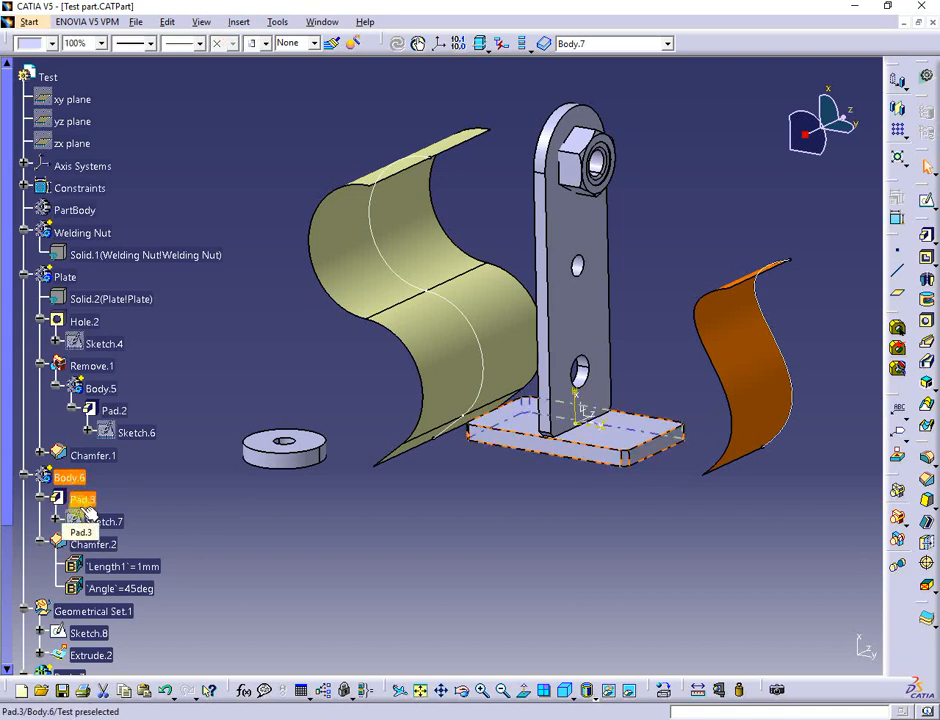
scroll(193, 531, "down", 3)
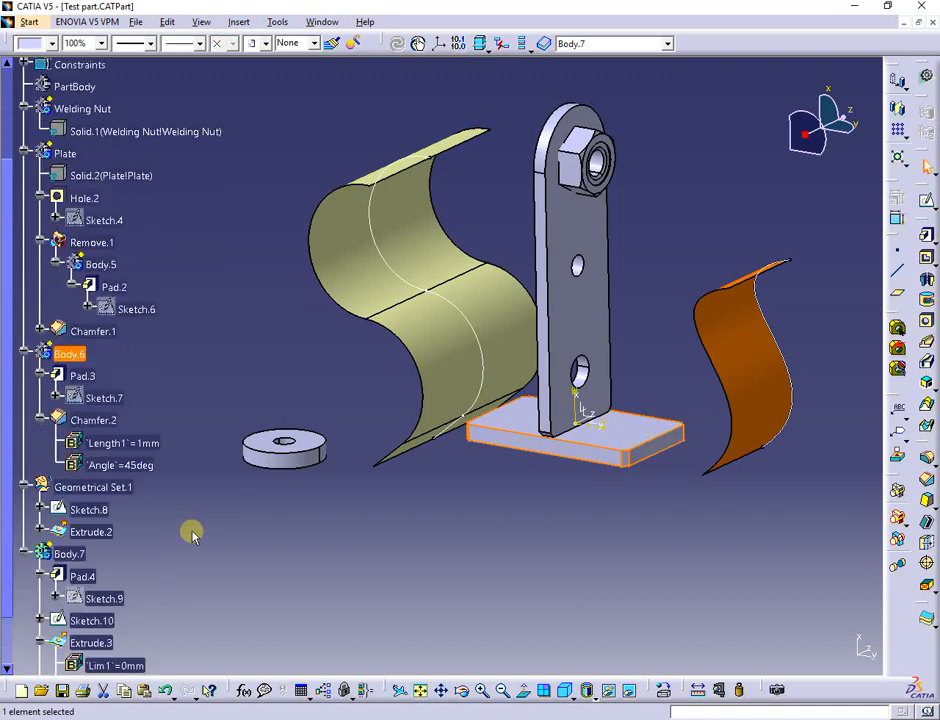
left_click(100, 511)
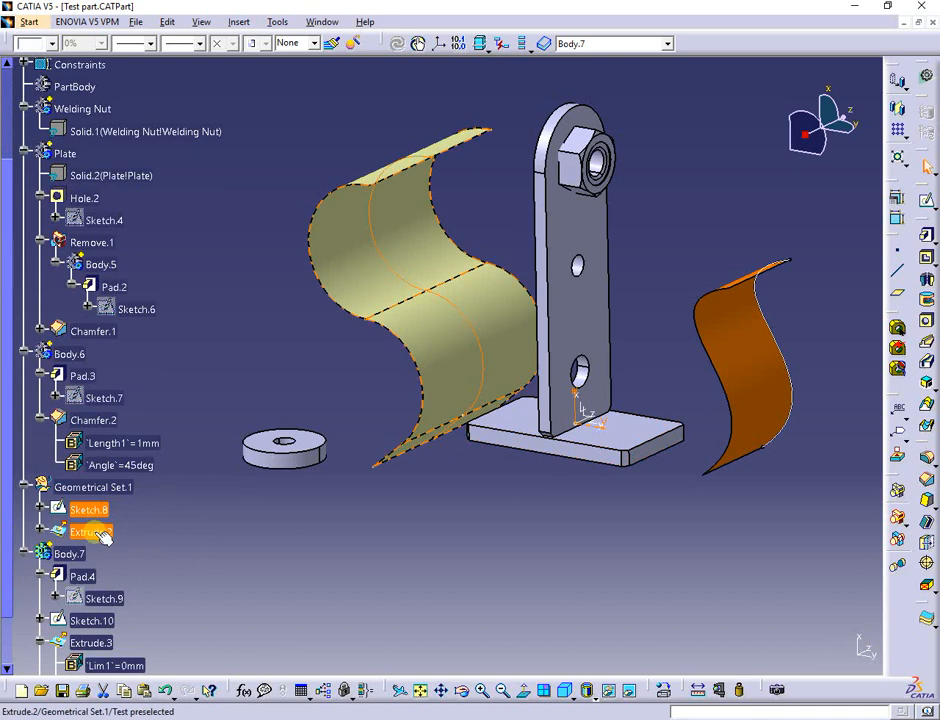
left_click(95, 532)
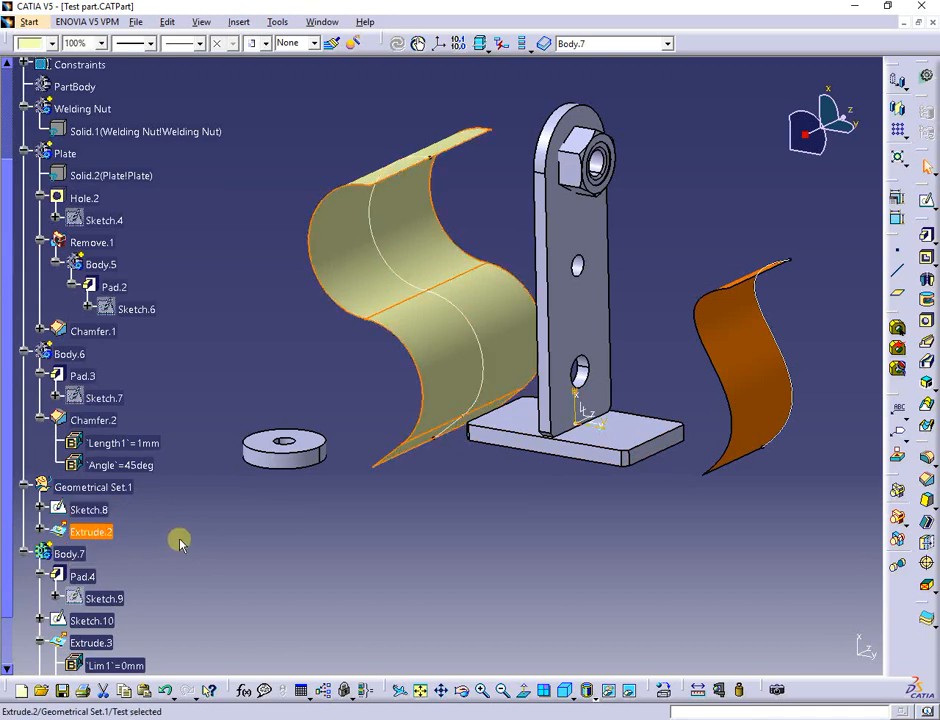
scroll(180, 541, "down", 4)
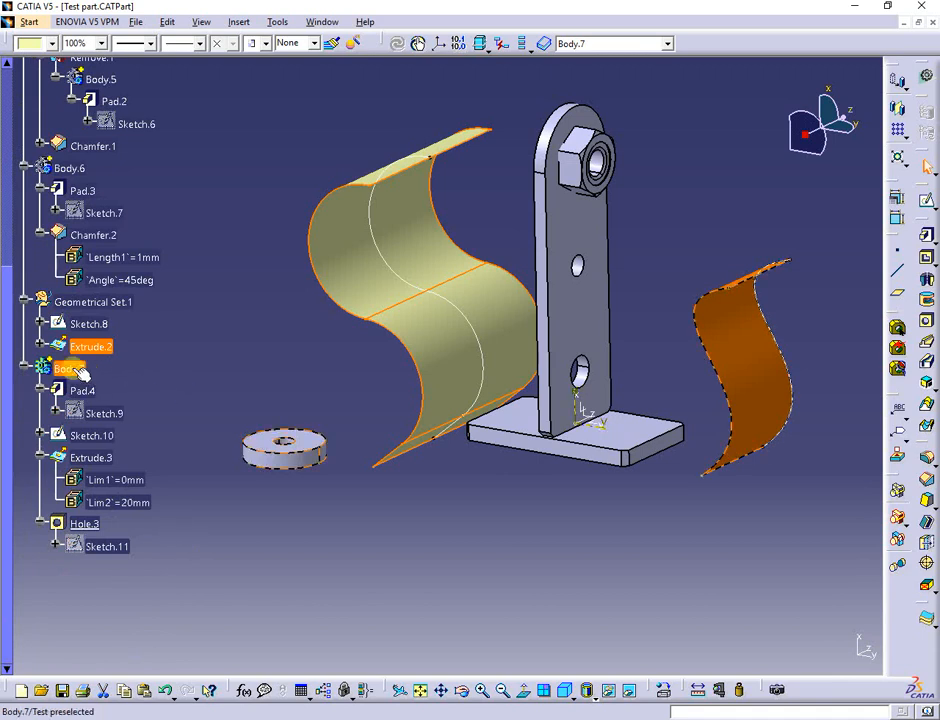
left_click(73, 369)
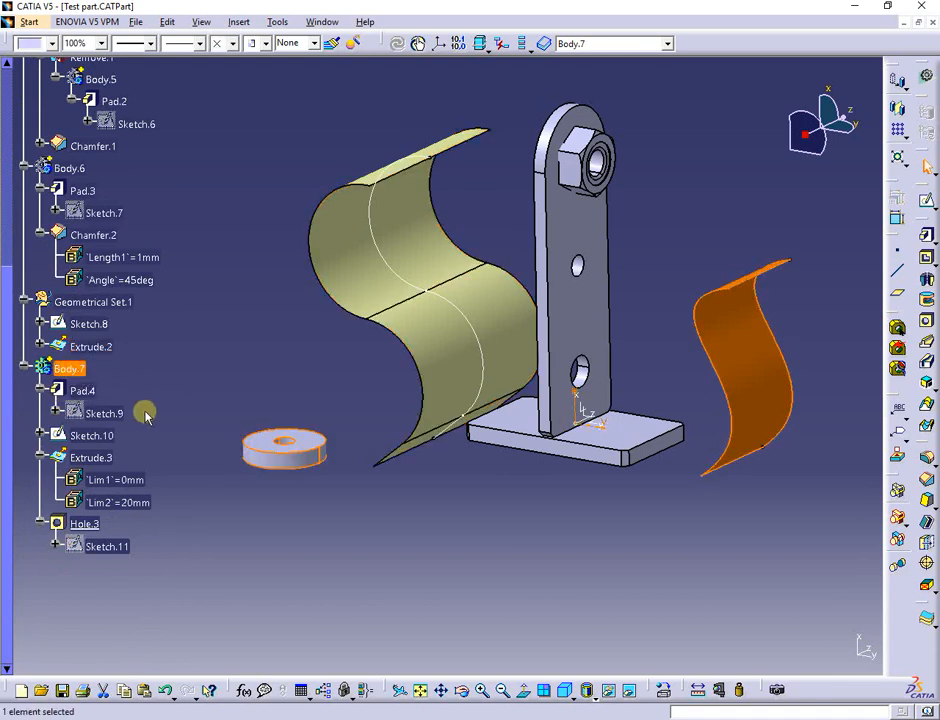
scroll(152, 420, "up", 2)
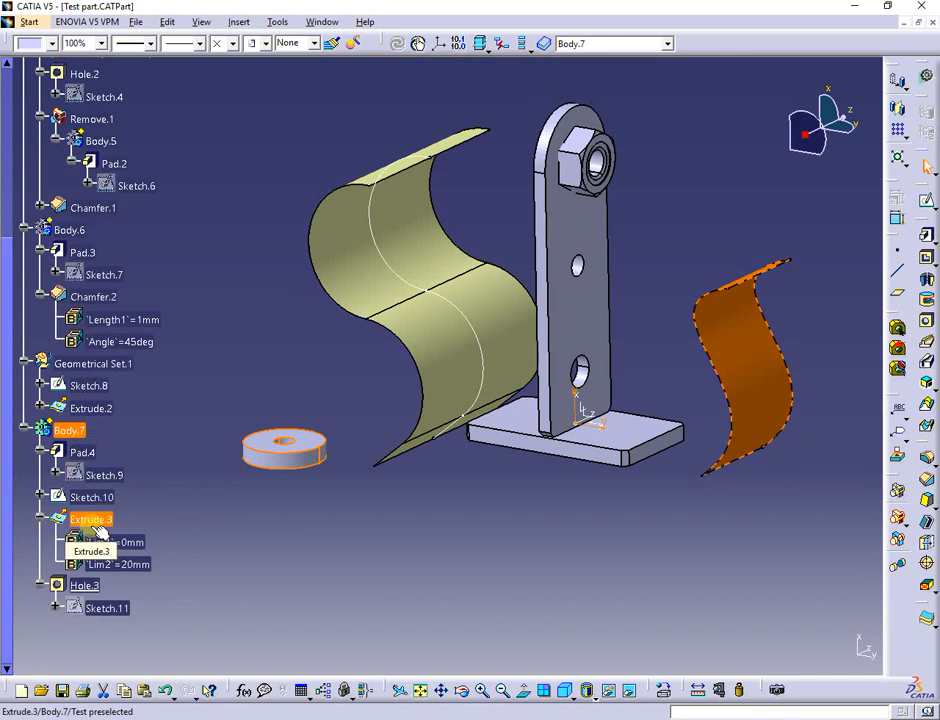
left_click(238, 22)
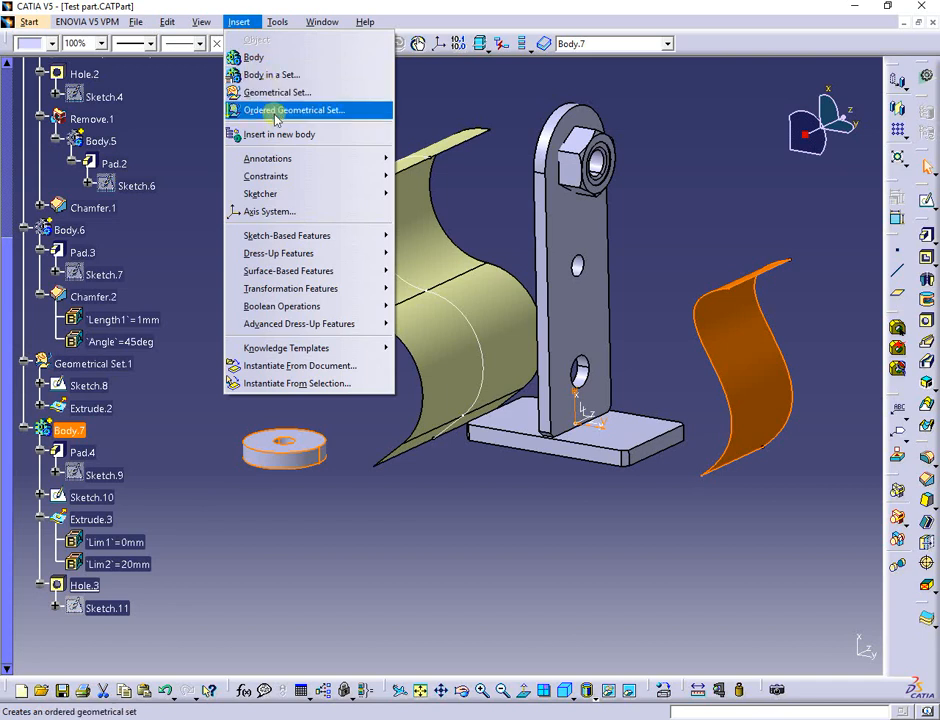
left_click(176, 458)
scroll(186, 314, "up", 4)
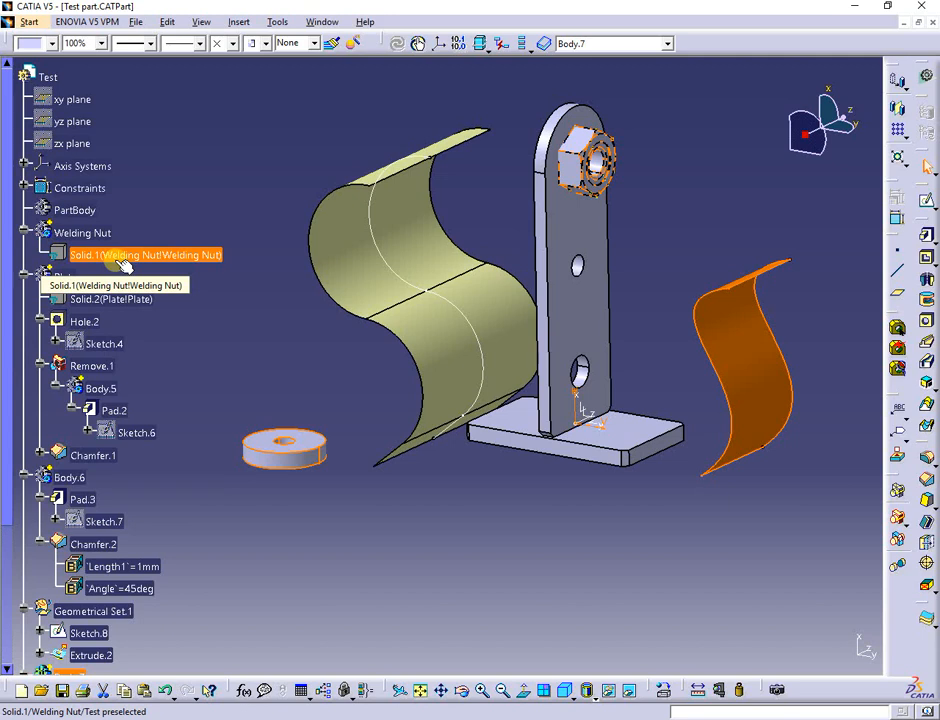
Define PartBody as the in-work object and turn on Only Current Body display.
left_click(531, 55)
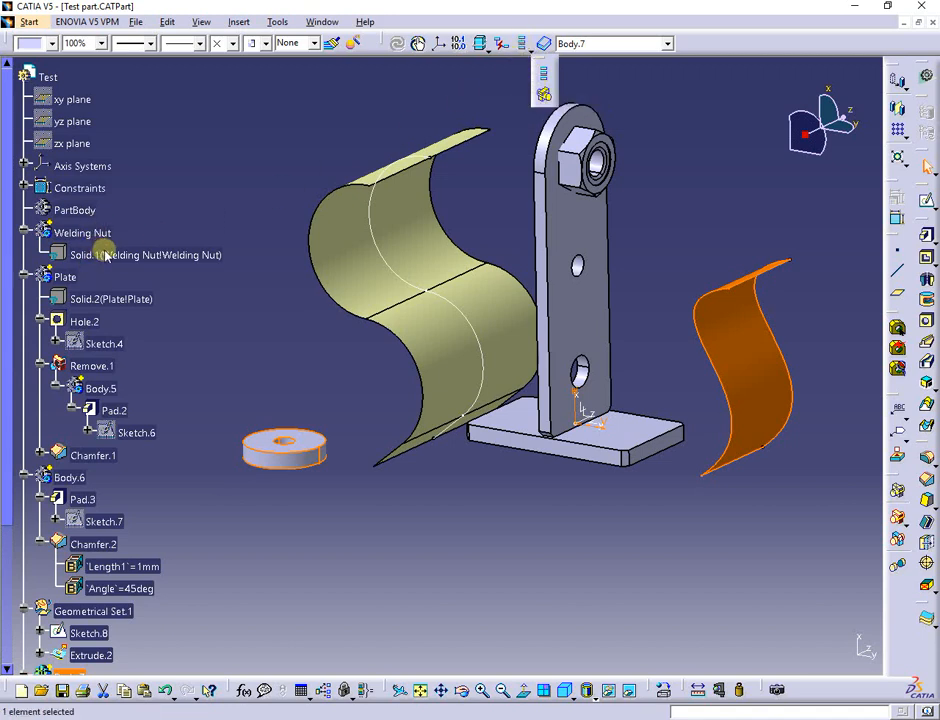
right_click(88, 214)
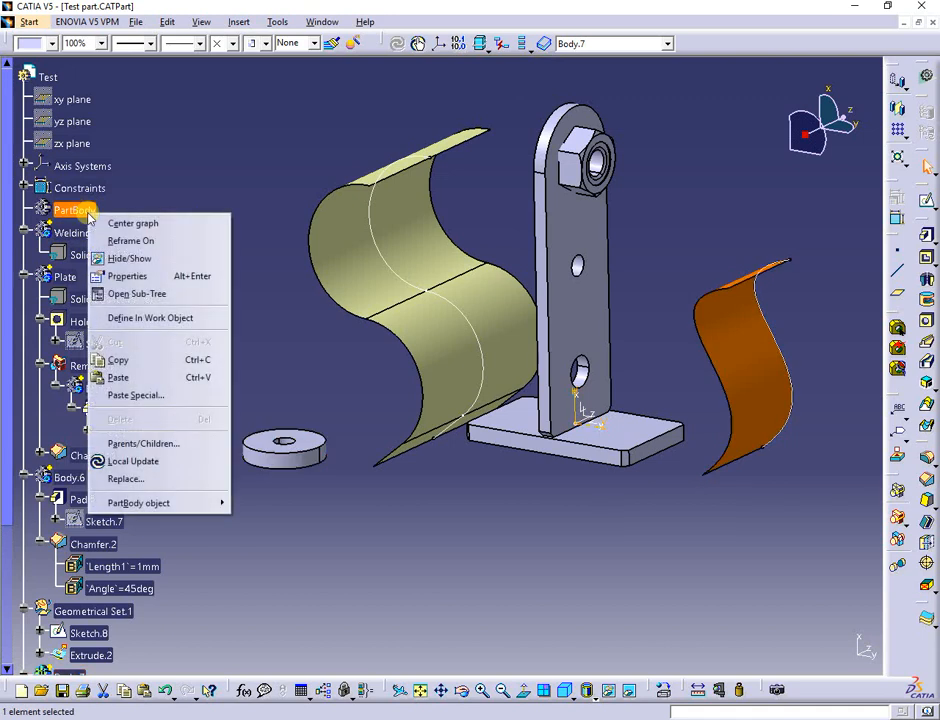
left_click(122, 318)
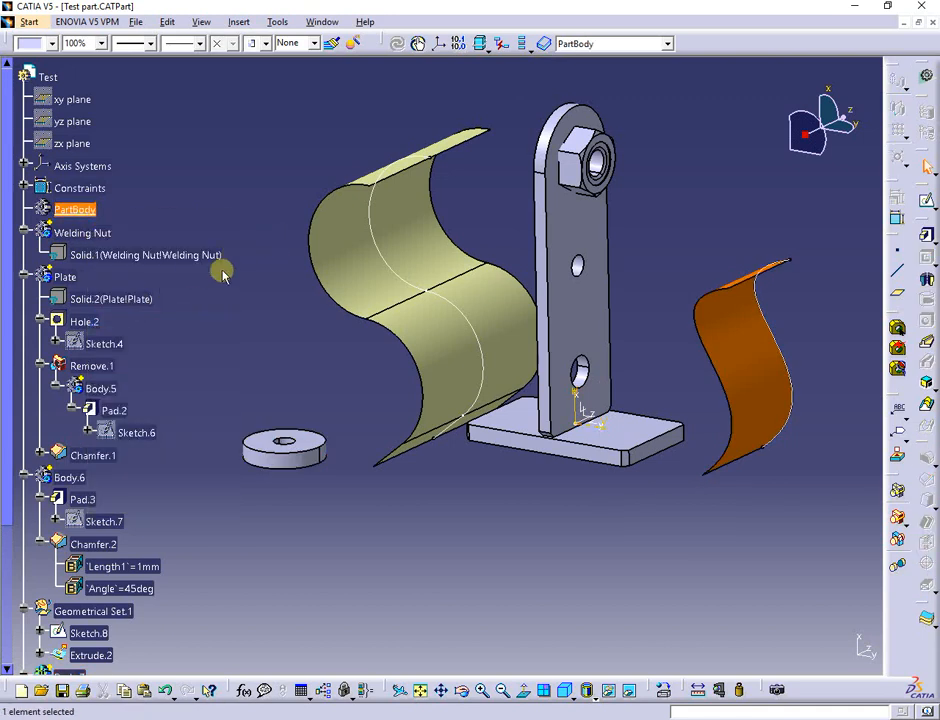
left_click(523, 45)
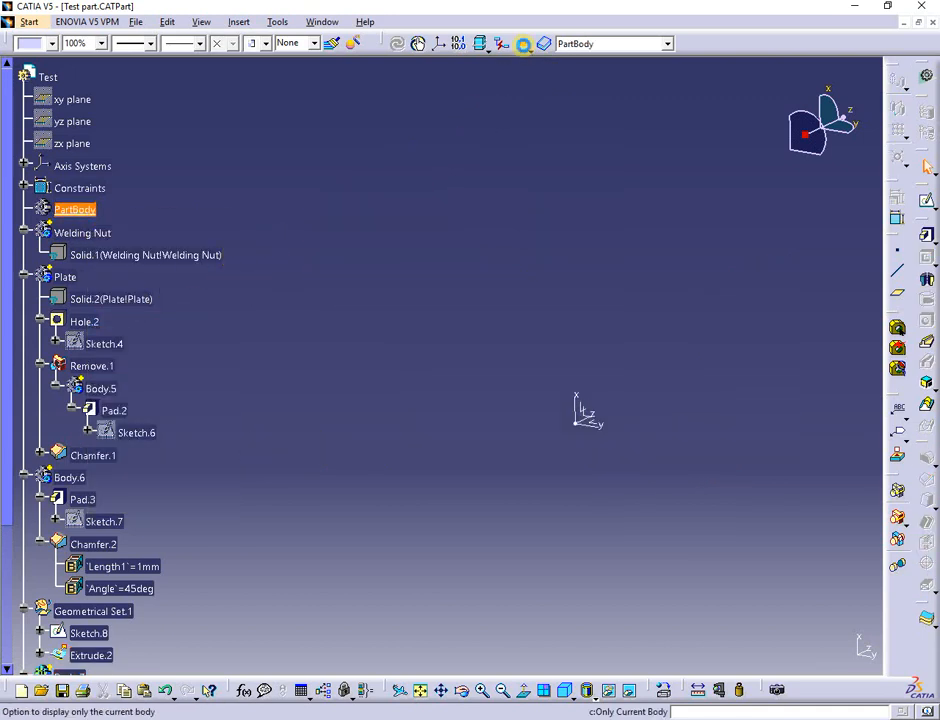
Define the Welding Nut body and the Plate body in turn as the in-work object to view each one alone.
right_click(88, 238)
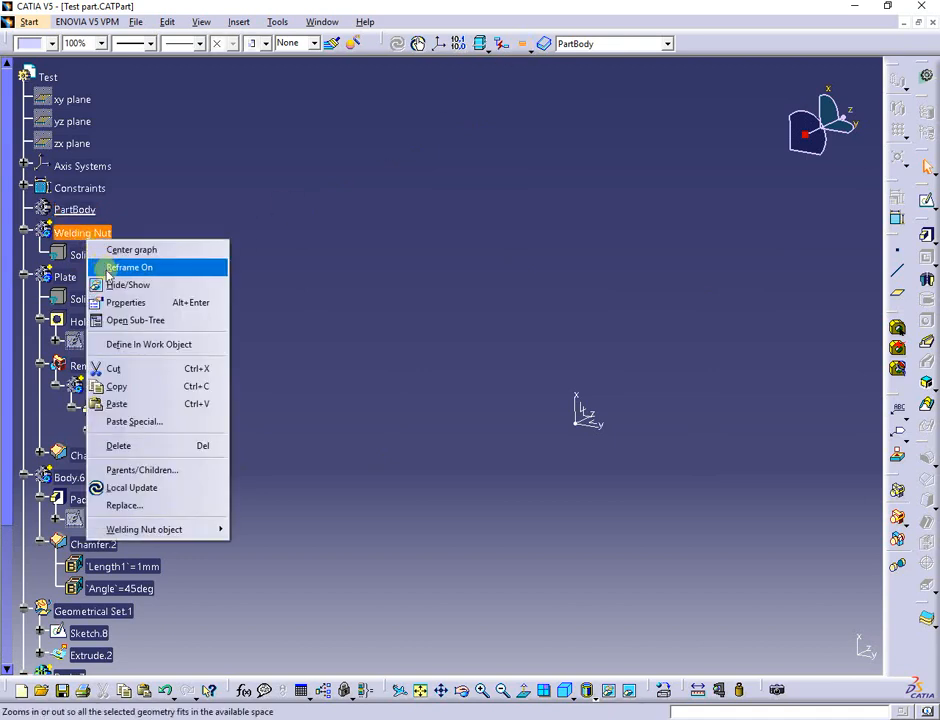
left_click(120, 346)
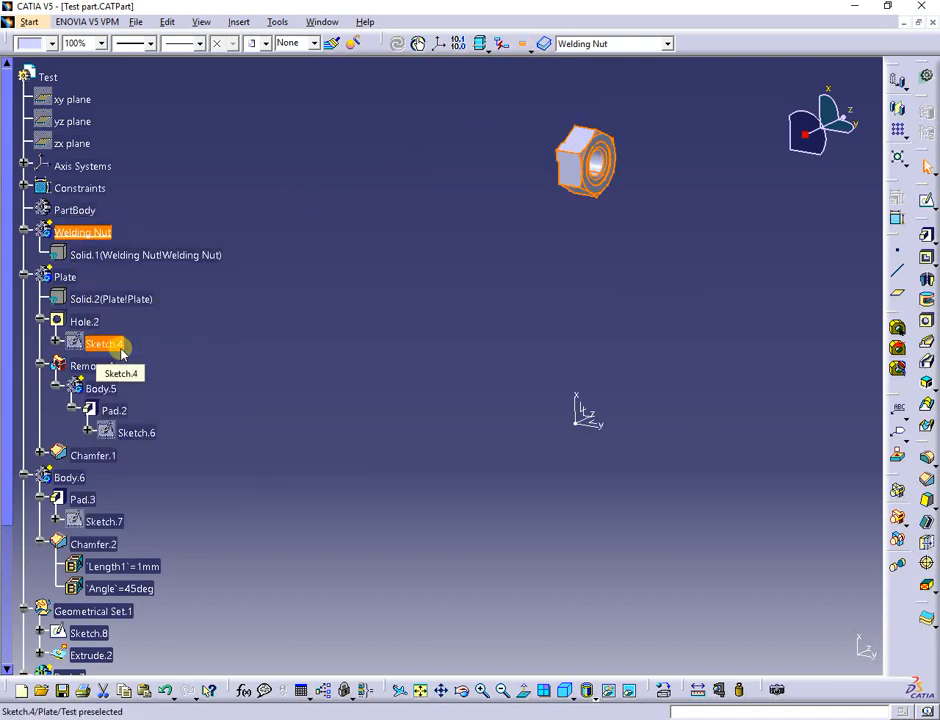
right_click(67, 277)
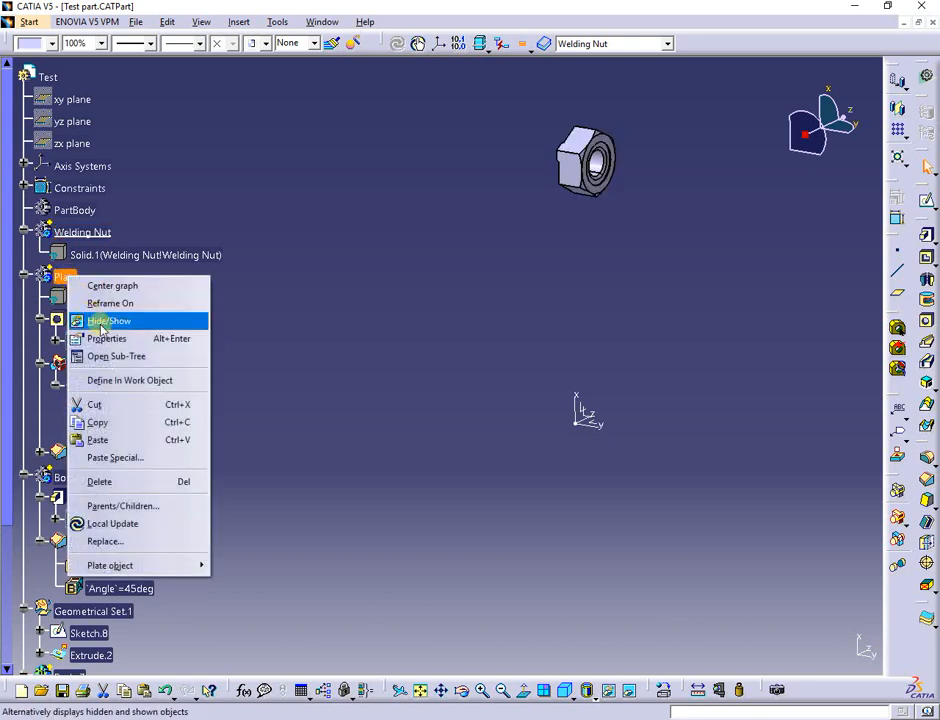
left_click(115, 380)
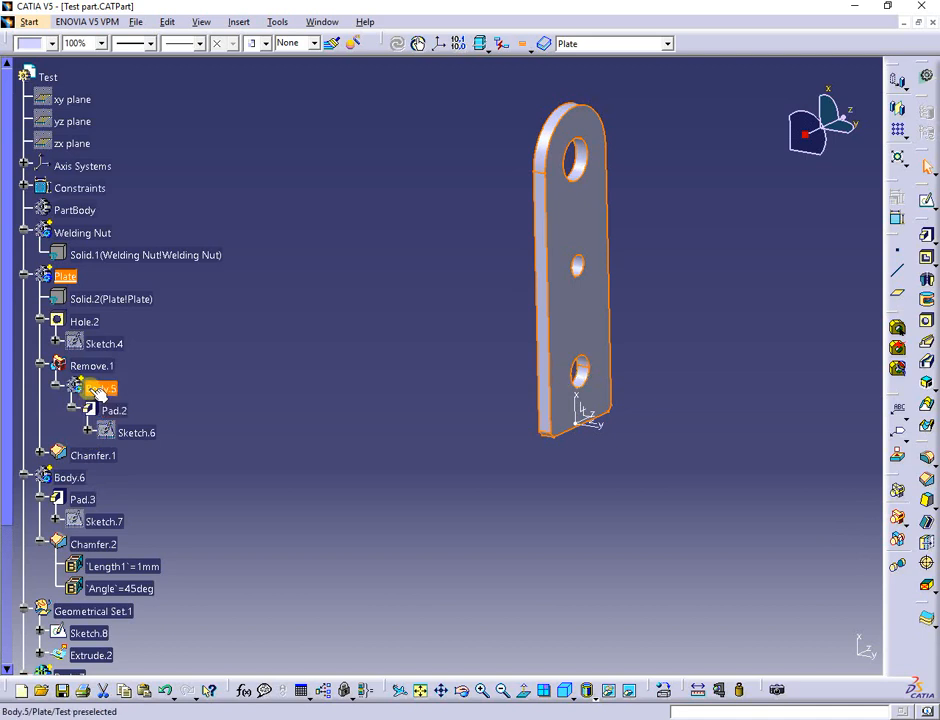
View Body.5 under Remove.1 on its own as the in-work object, and make Body.6 the in-work object.
right_click(100, 391)
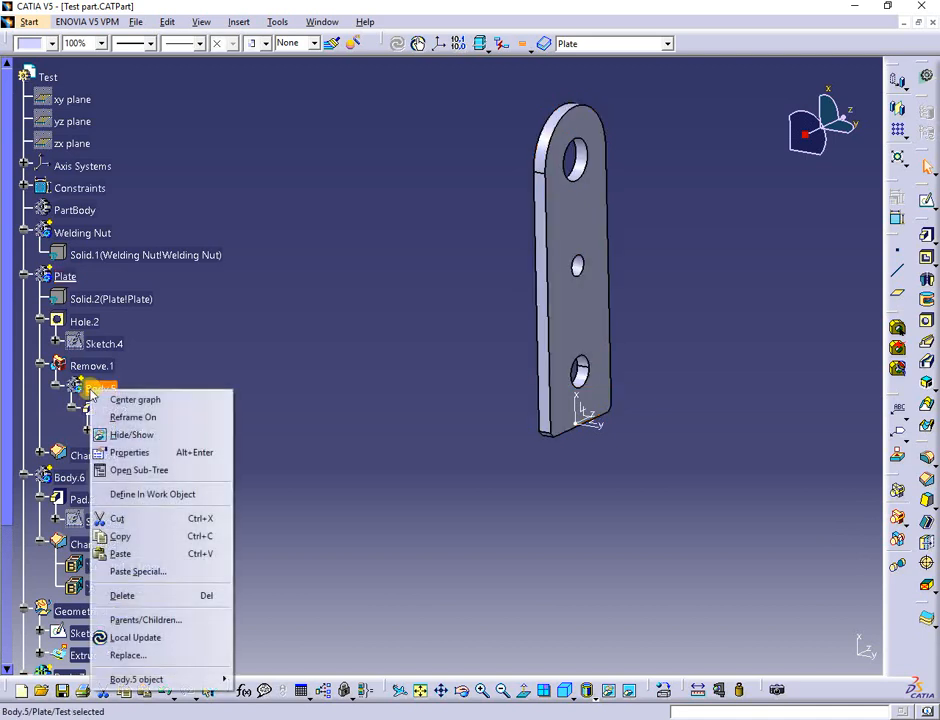
left_click(143, 497)
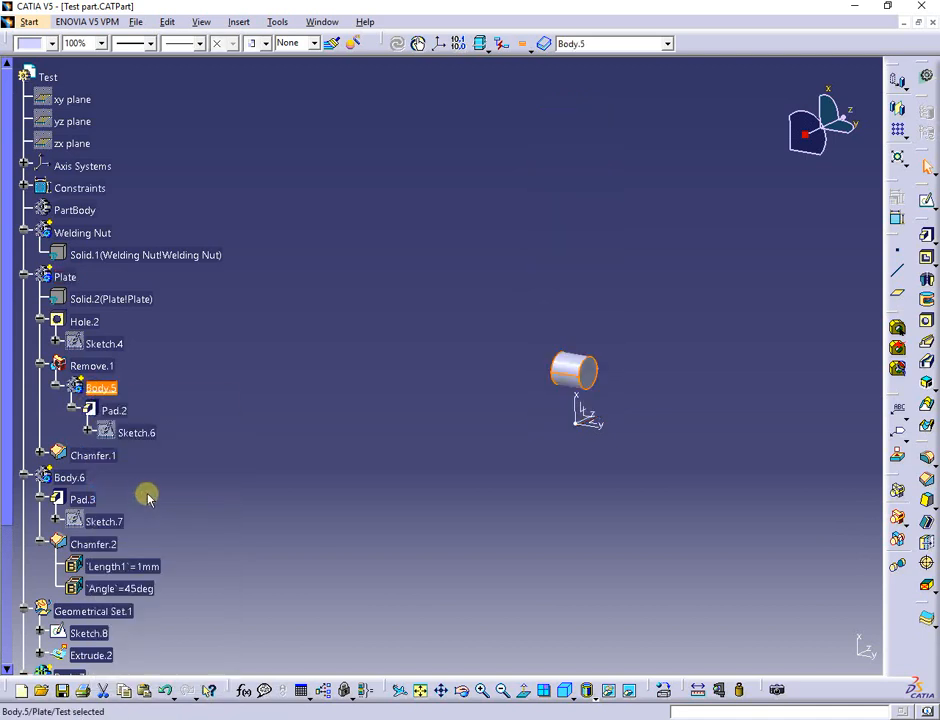
right_click(78, 481)
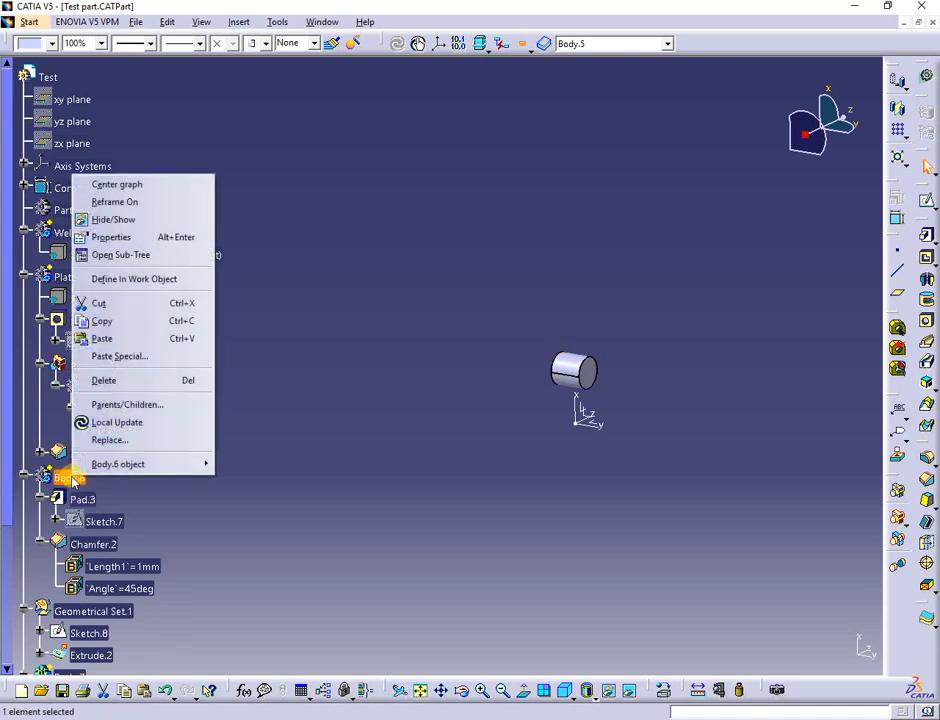
left_click(138, 285)
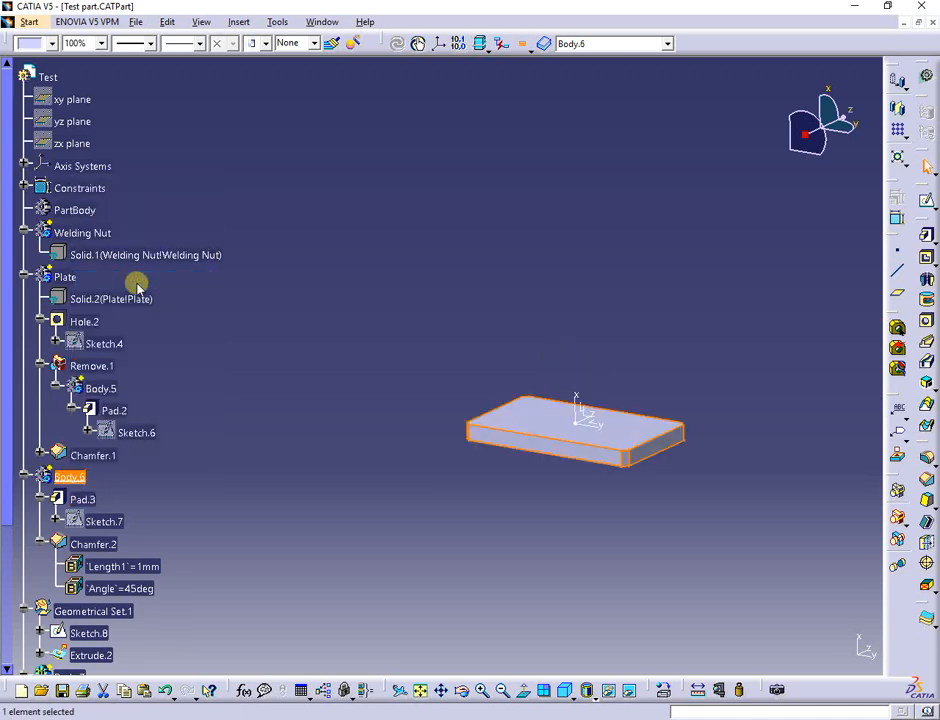
Define Body.7 as the in-work object to view it alone and turn off Only Current Body display.
scroll(190, 327, "down", 2)
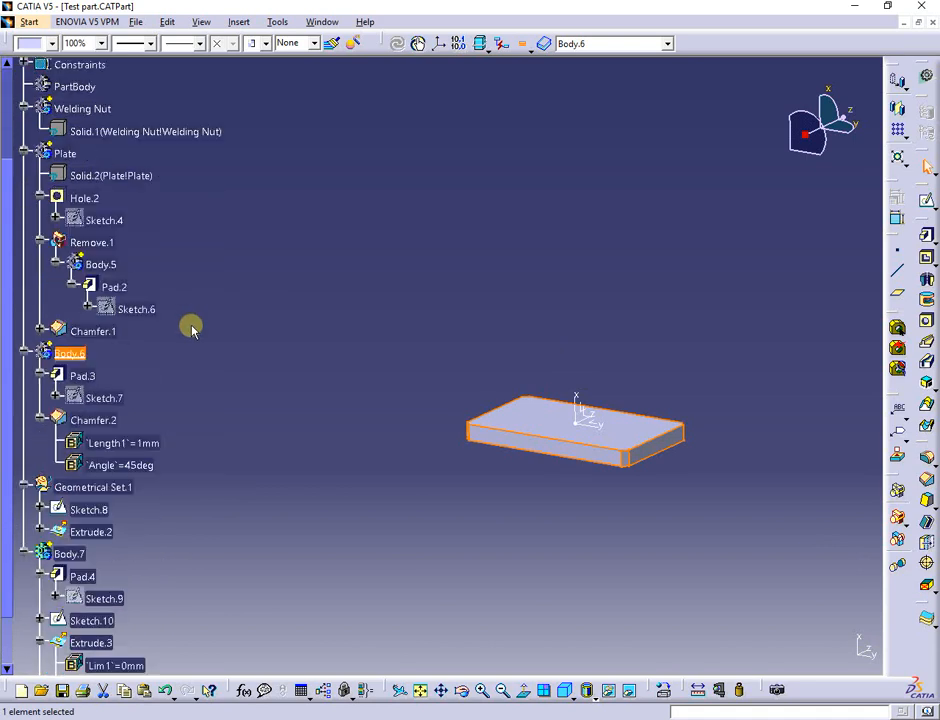
scroll(190, 327, "down", 2)
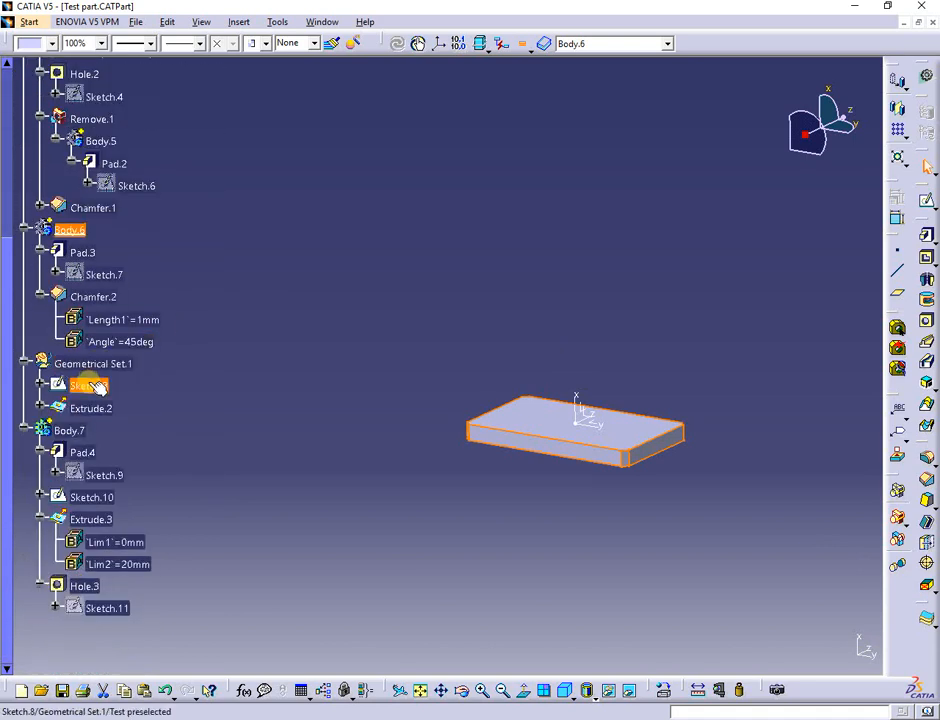
right_click(85, 430)
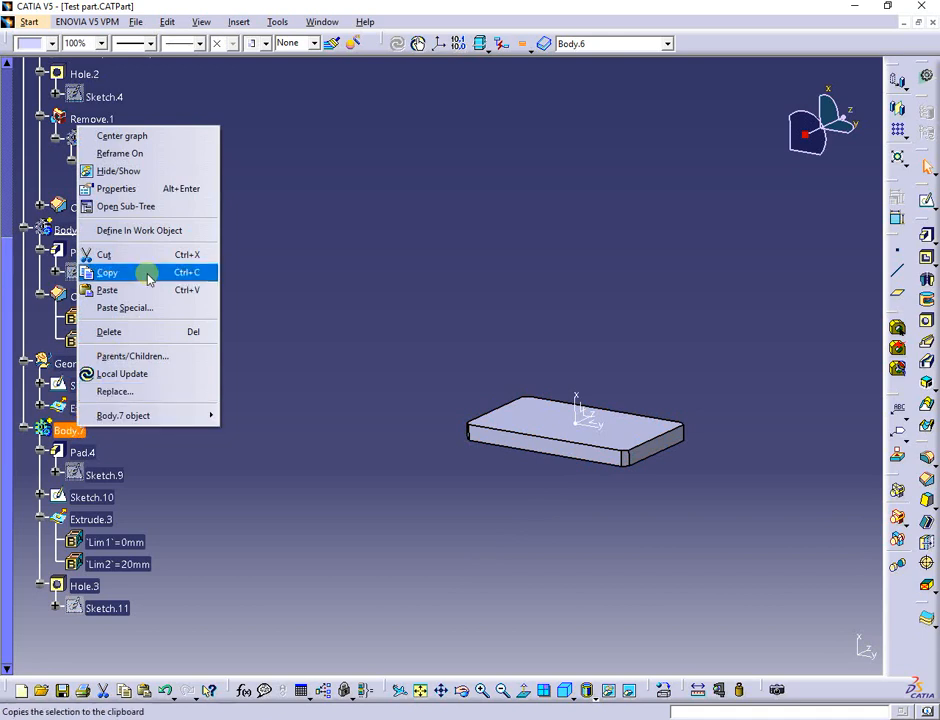
left_click(147, 231)
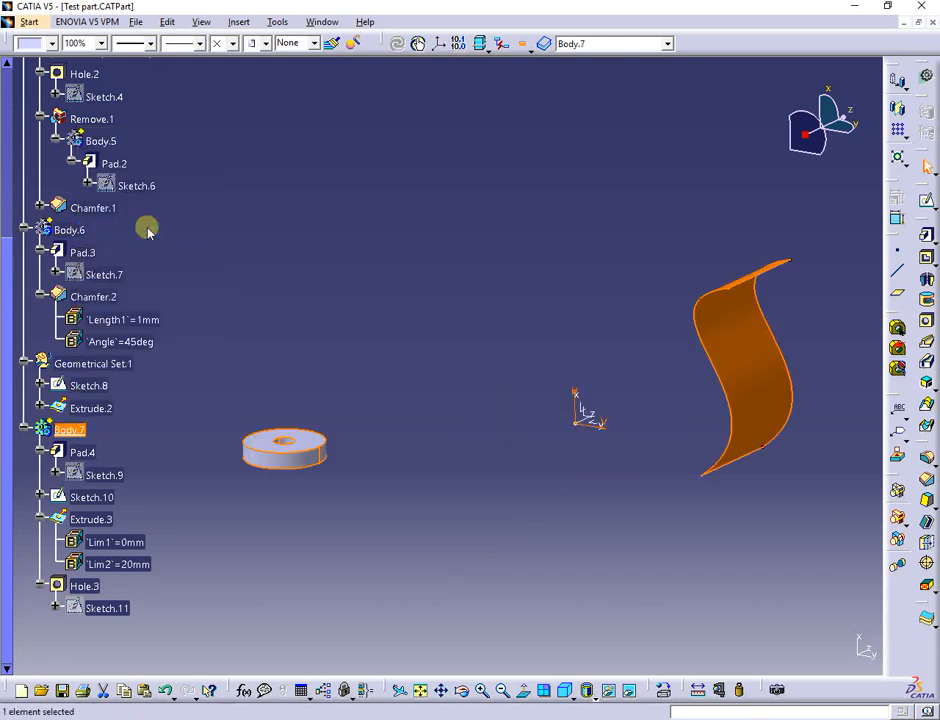
left_click(315, 205)
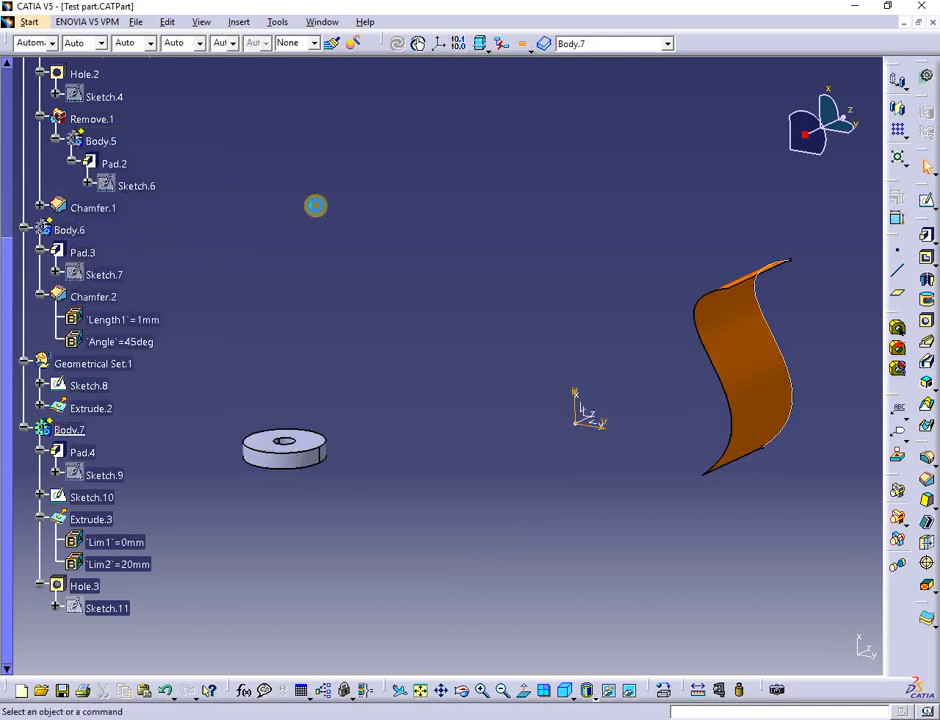
left_click(521, 46)
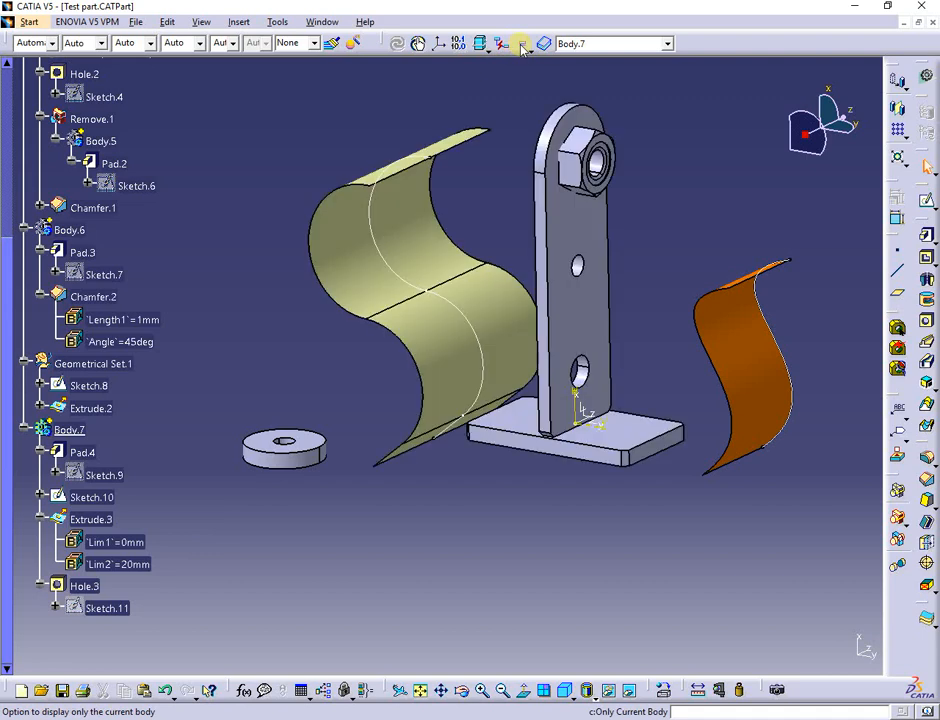
Turn on Only Current Operated Solid display and define Pad.2 under Body.5 as the in-work object.
left_click(522, 47)
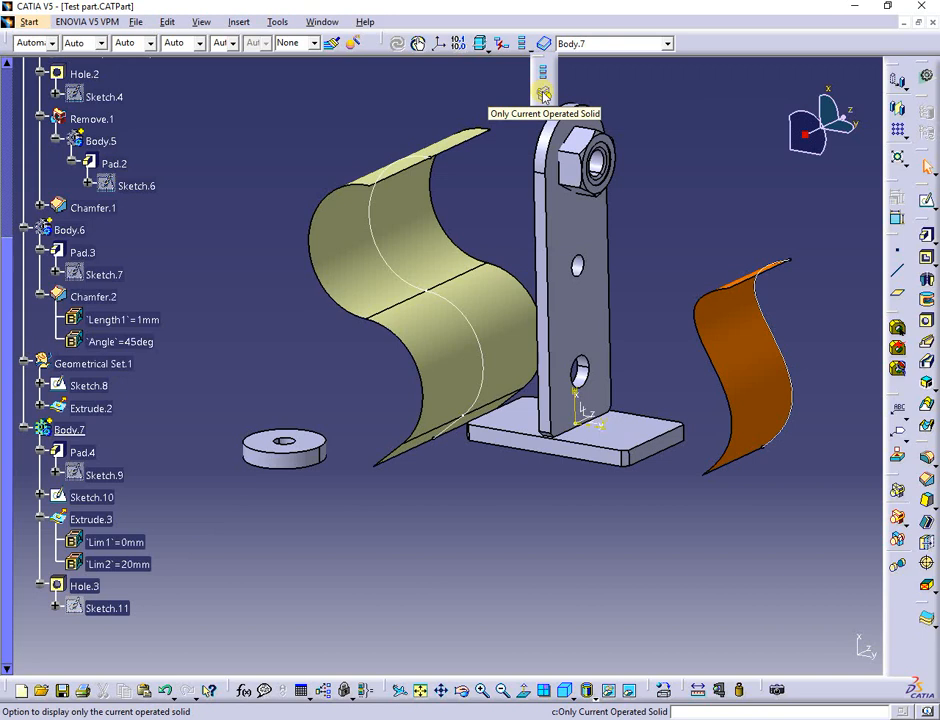
left_click(543, 93)
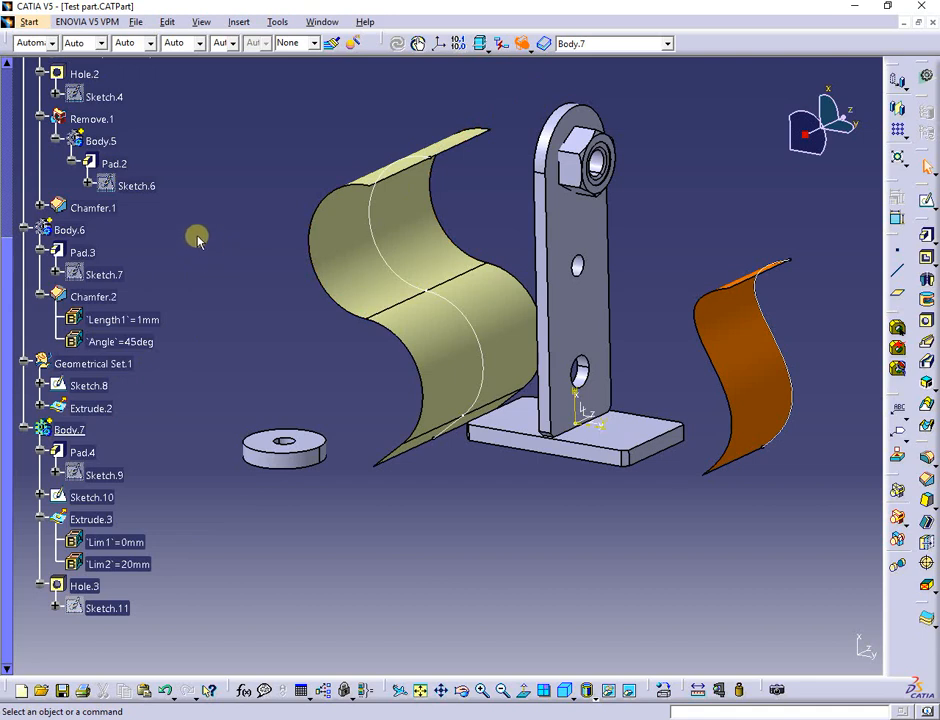
right_click(114, 165)
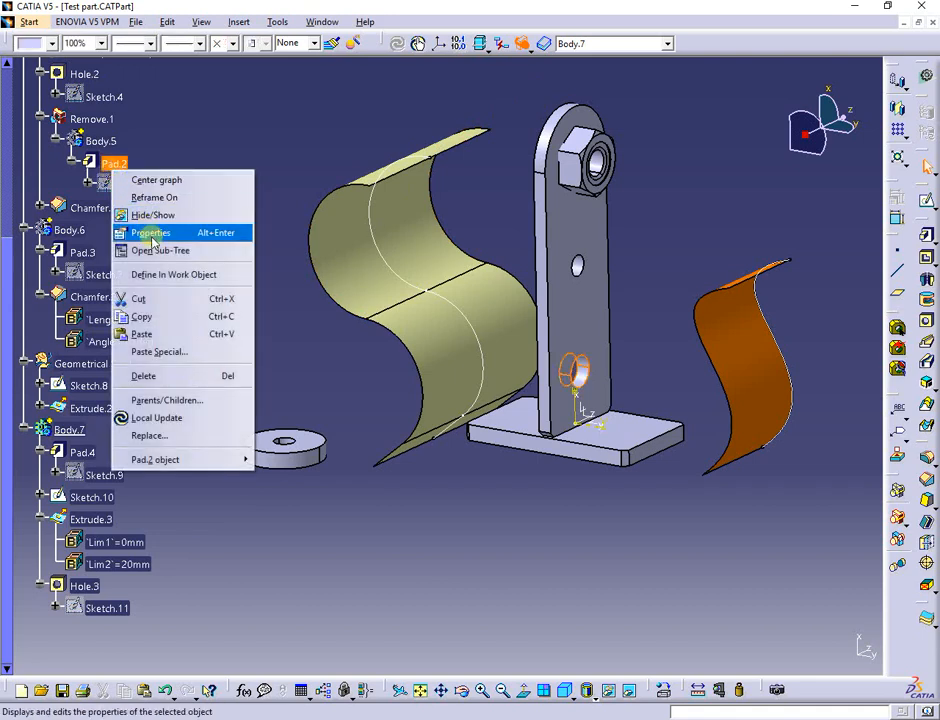
left_click(155, 275)
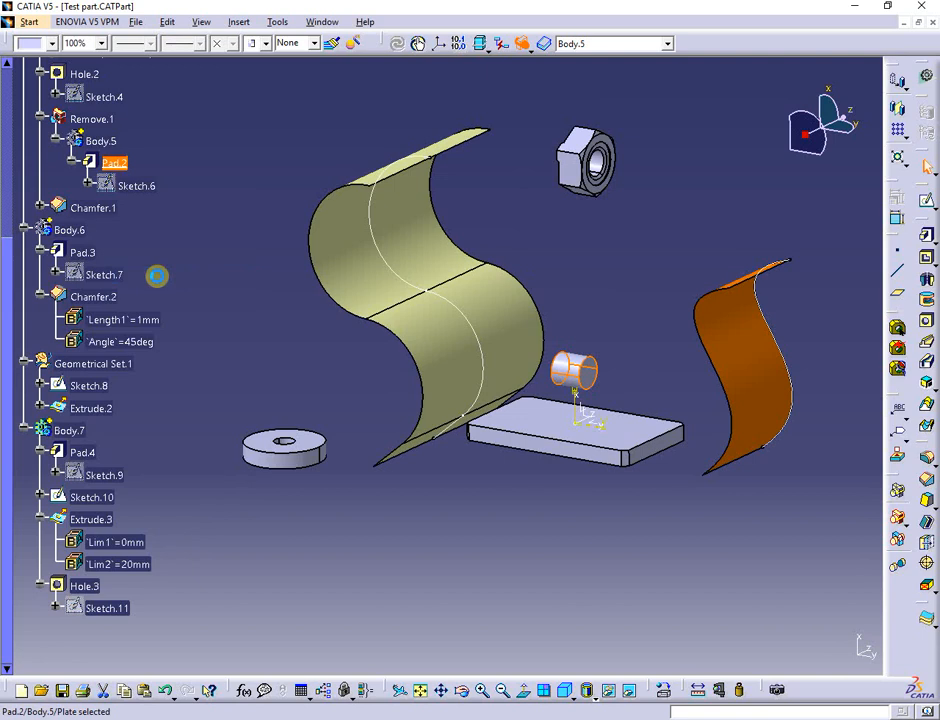
scroll(160, 277, "up", 4)
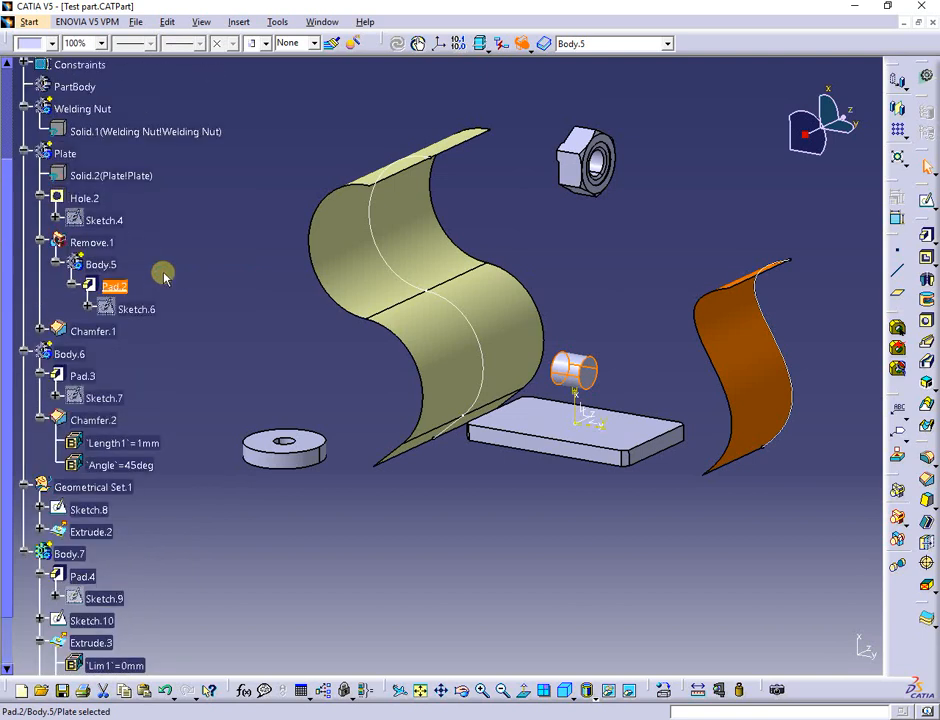
Switch the display to Only Current Body for comparison, and leave both display filters off.
left_click(526, 48)
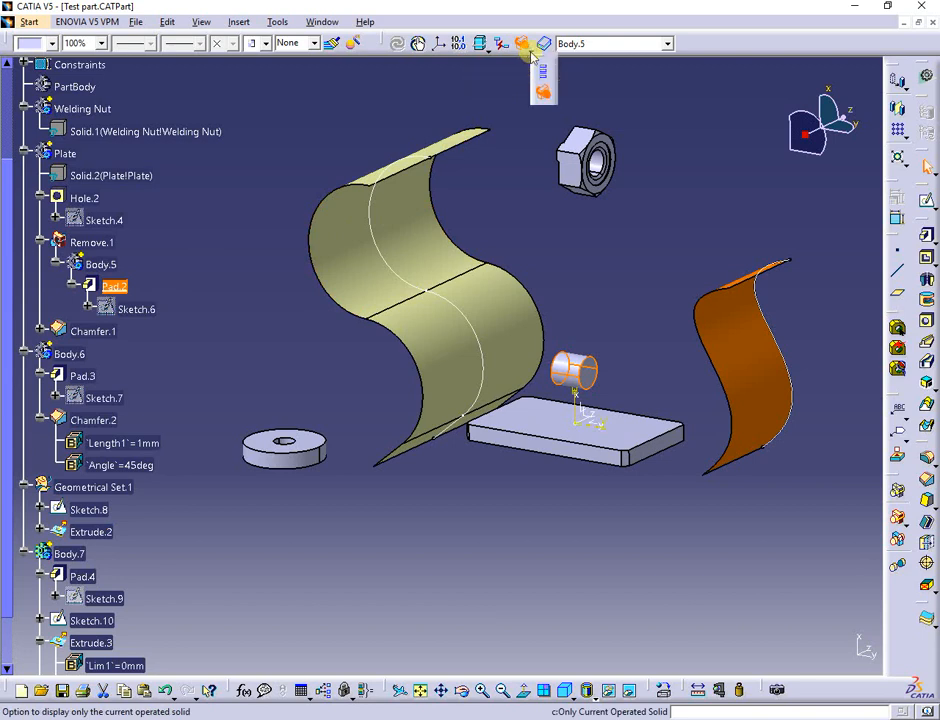
left_click(541, 76)
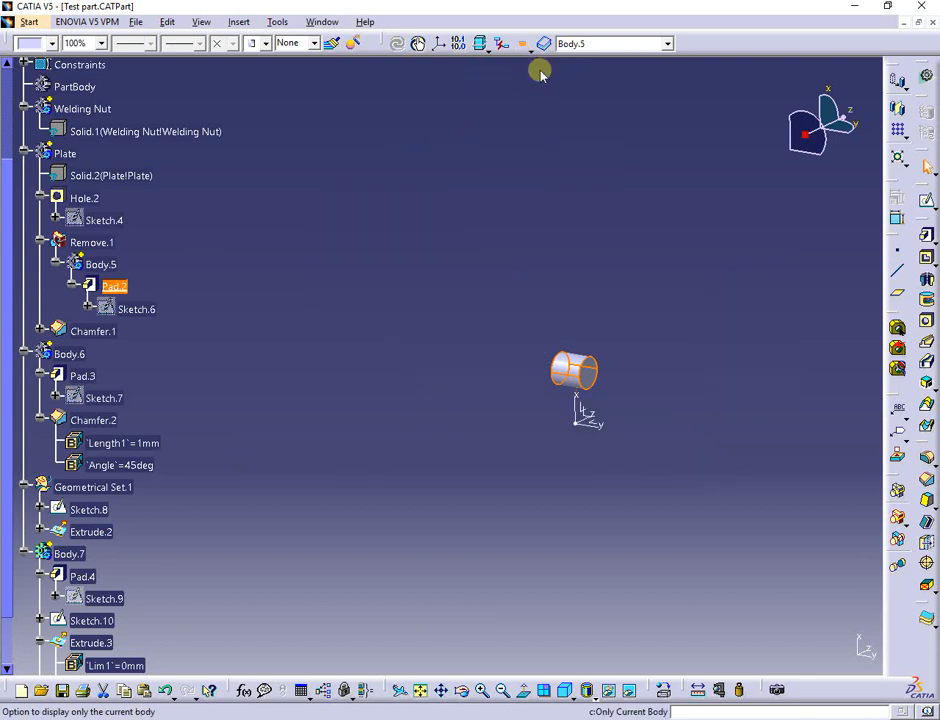
left_click(524, 46)
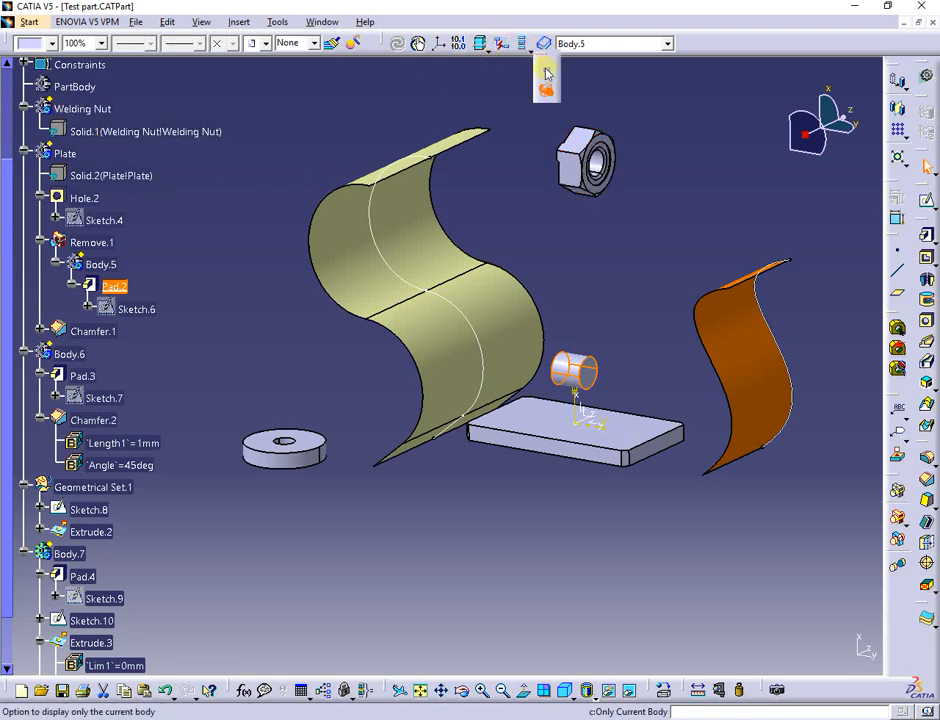
left_click(544, 67)
left_click(522, 45)
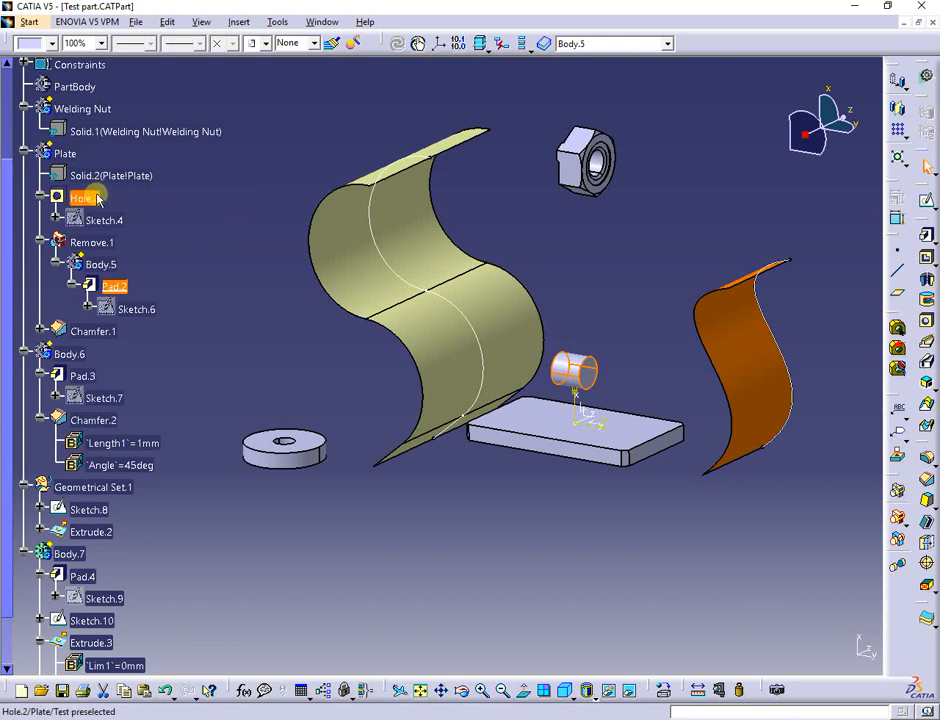
Define the Plate body as the in-work object and clear the selection.
right_click(65, 155)
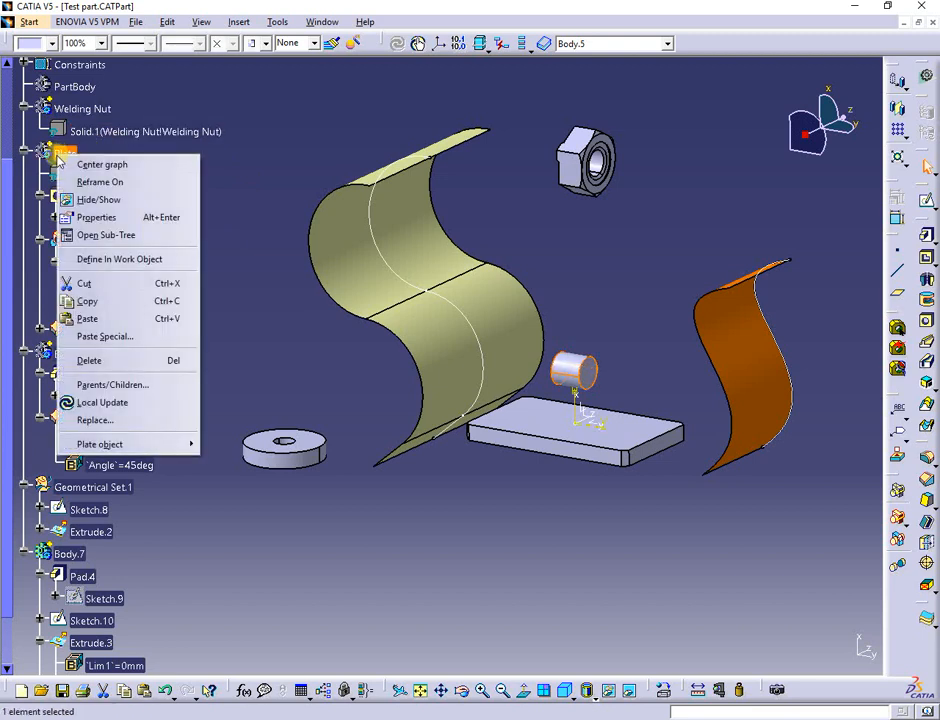
left_click(130, 254)
left_click(277, 162)
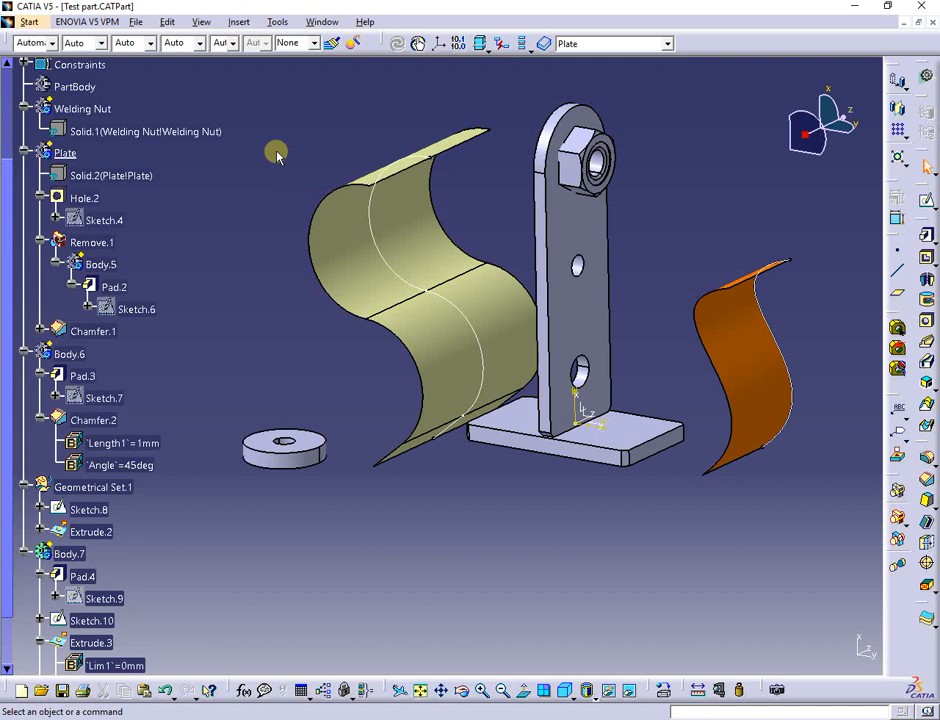
scroll(265, 168, "up", 2)
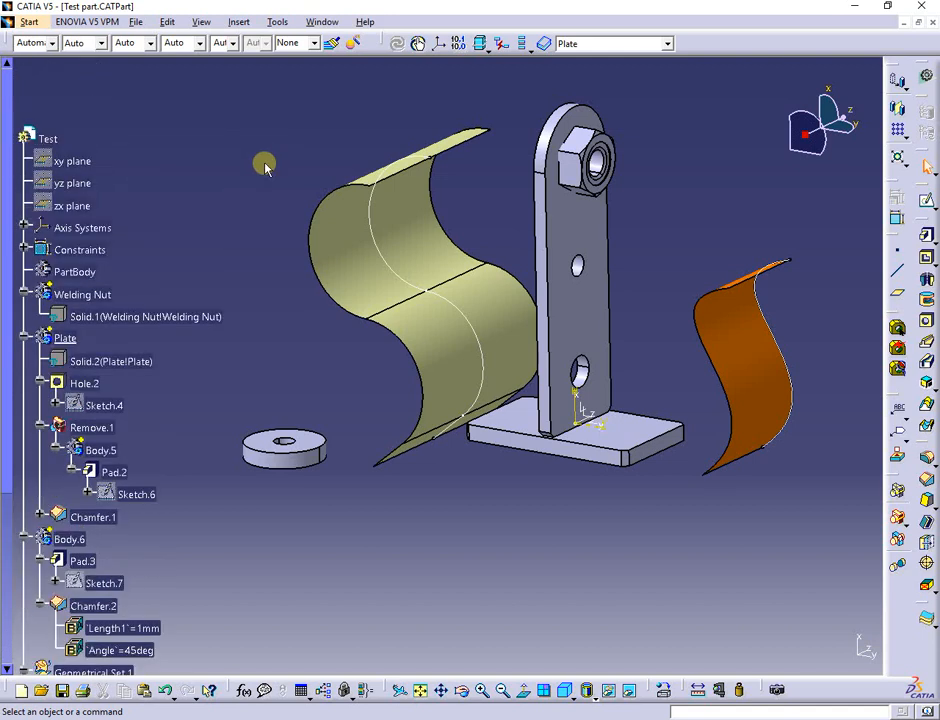
scroll(265, 165, "down", 3)
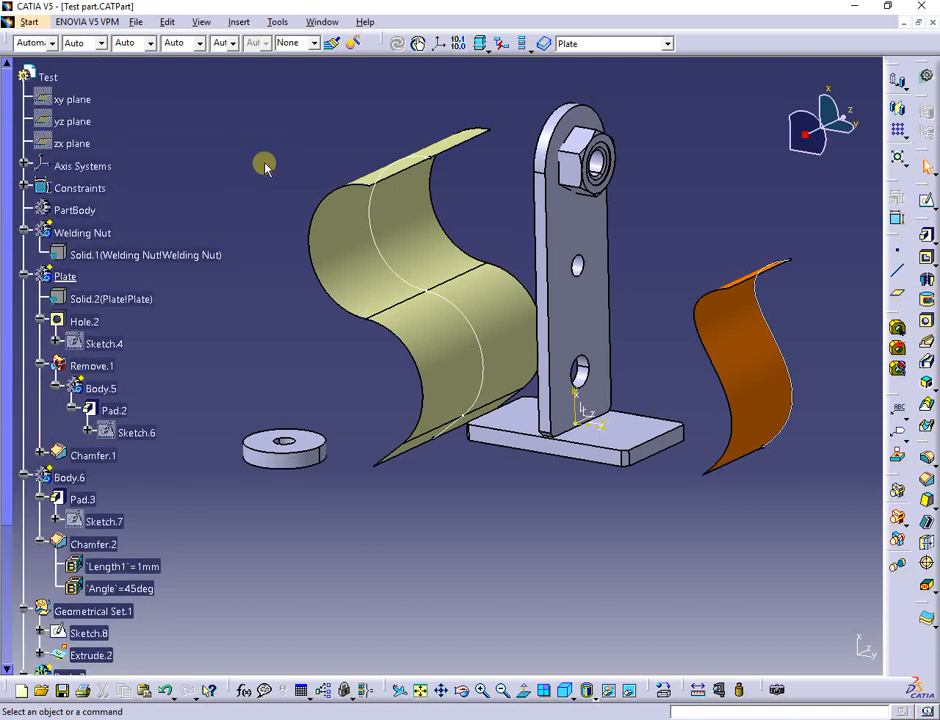
In the Part Infrastructure display options, disable Only the current operated solid and enable Geometry located after the current feature.
left_click(277, 21)
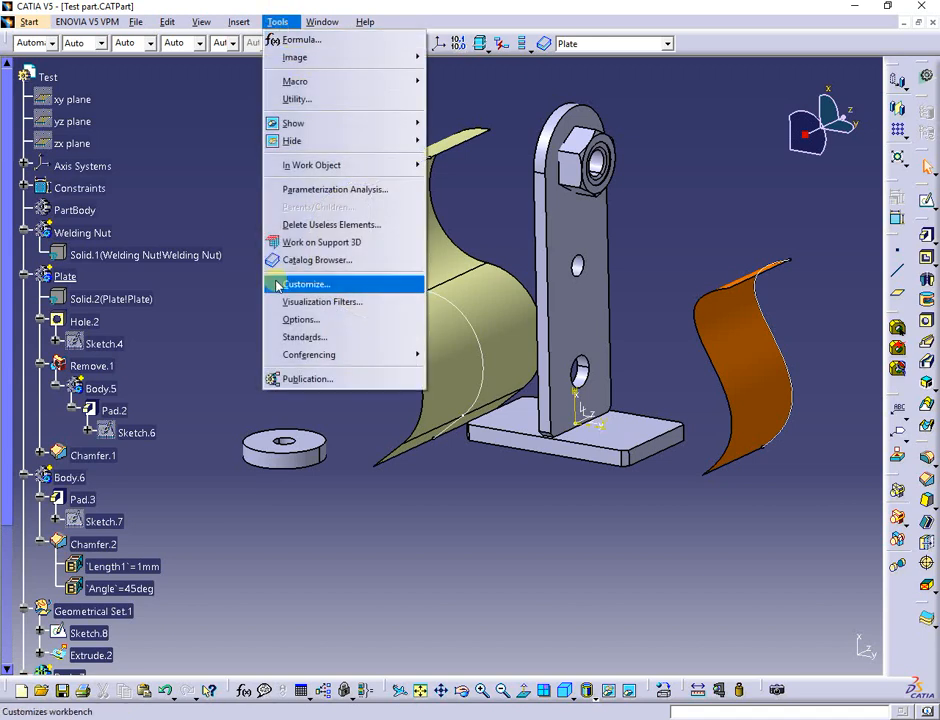
left_click(303, 319)
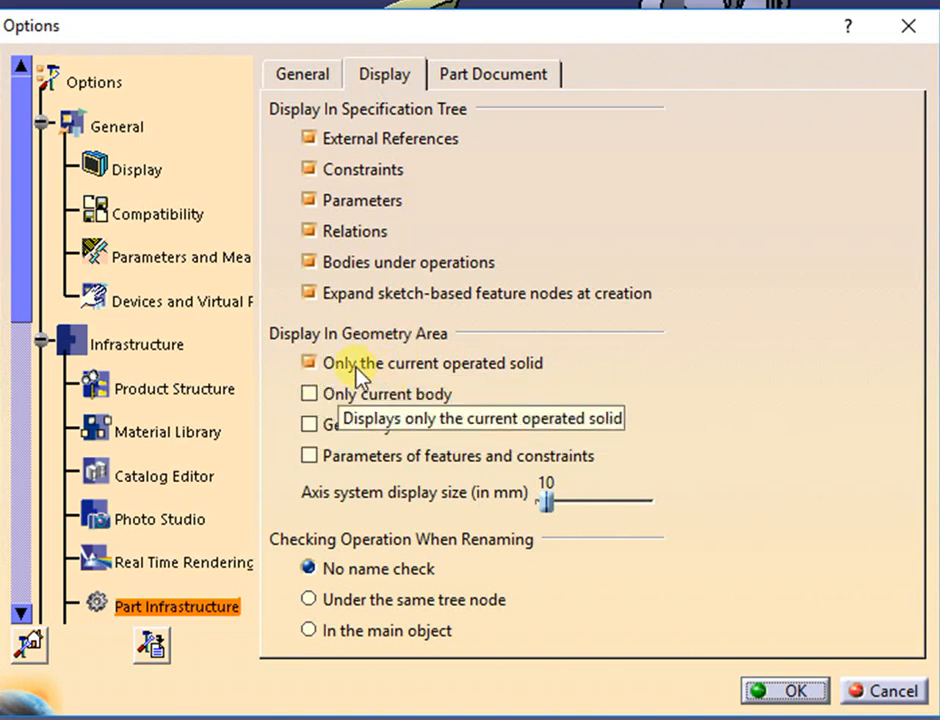
left_click(312, 364)
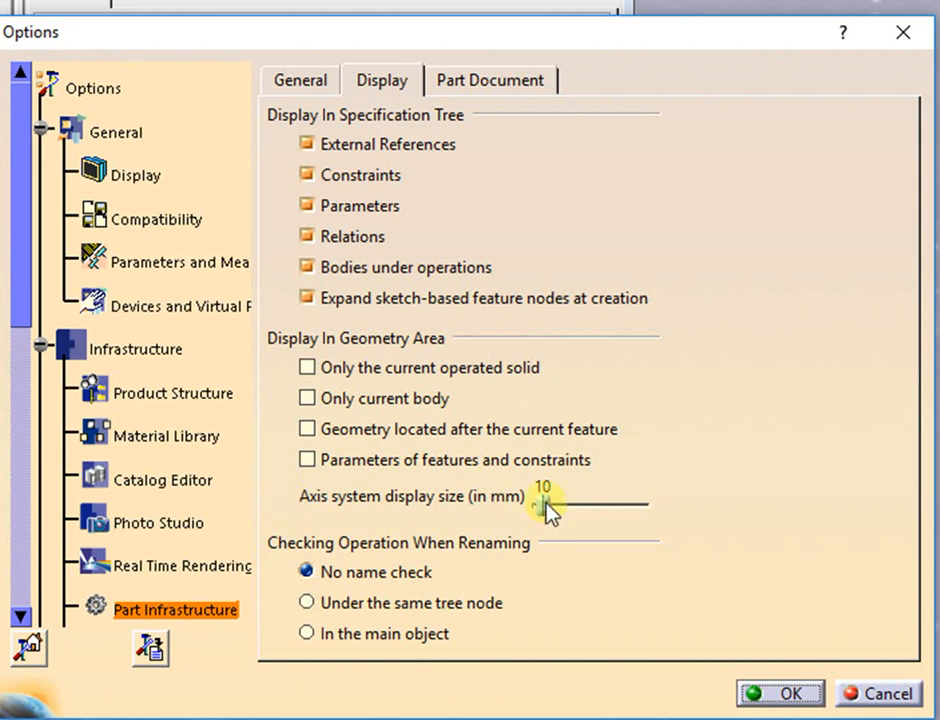
left_click_drag(548, 510, 519, 505)
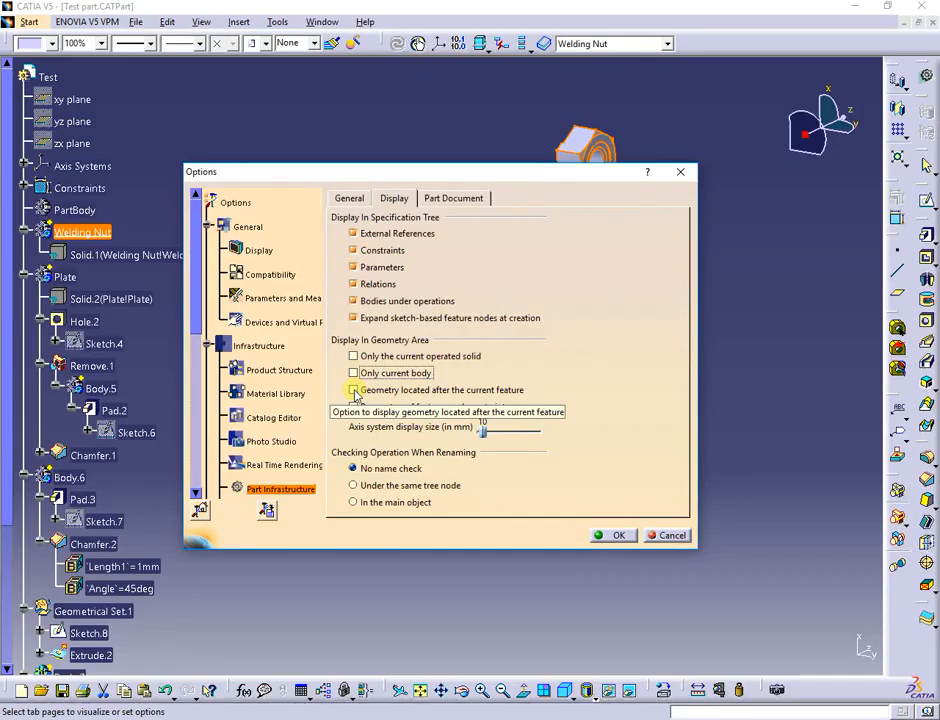
left_click(354, 390)
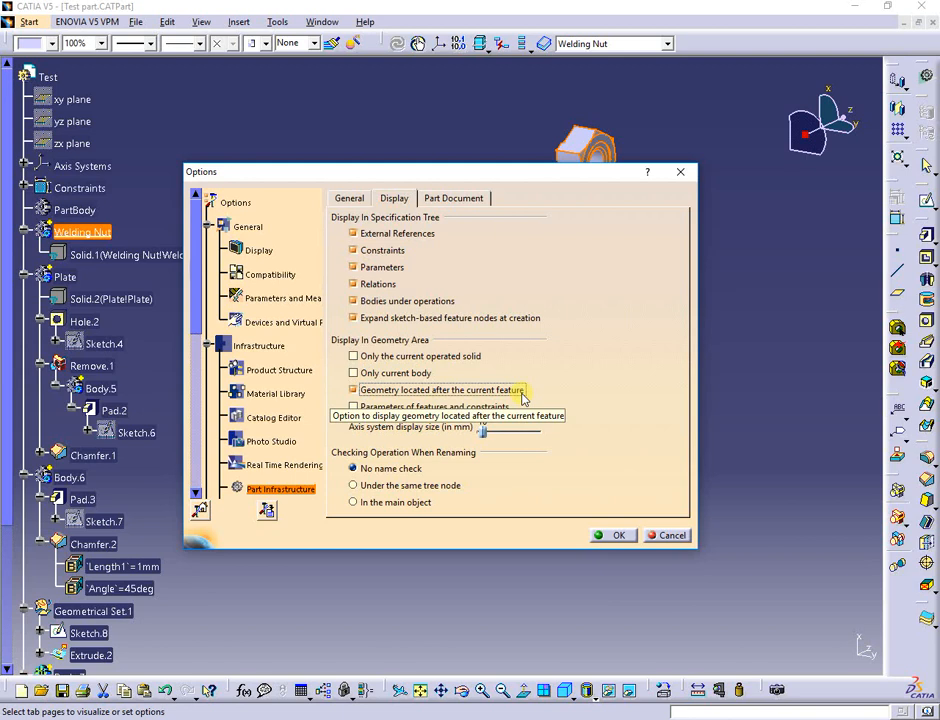
left_click(615, 537)
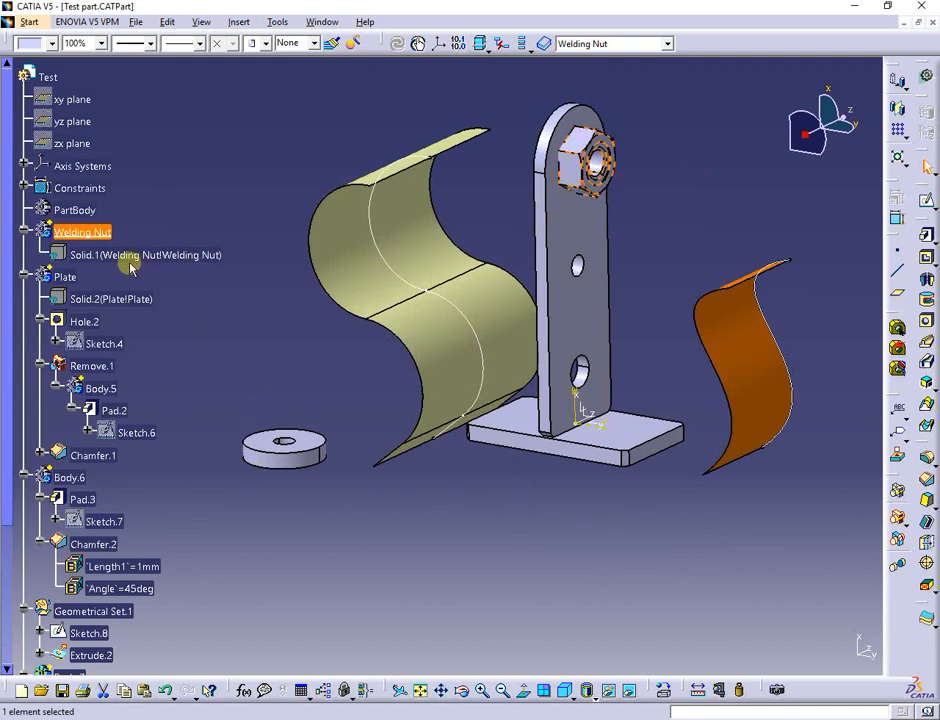
Define the Plate body and Body.5 under Remove.1 in turn as the in-work object.
right_click(72, 285)
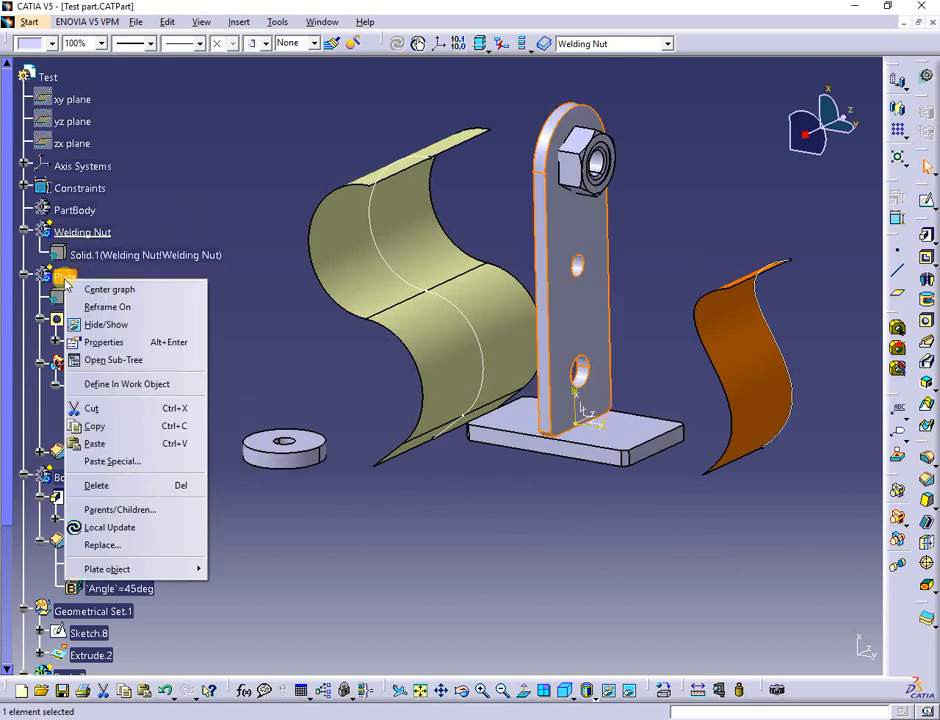
left_click(101, 383)
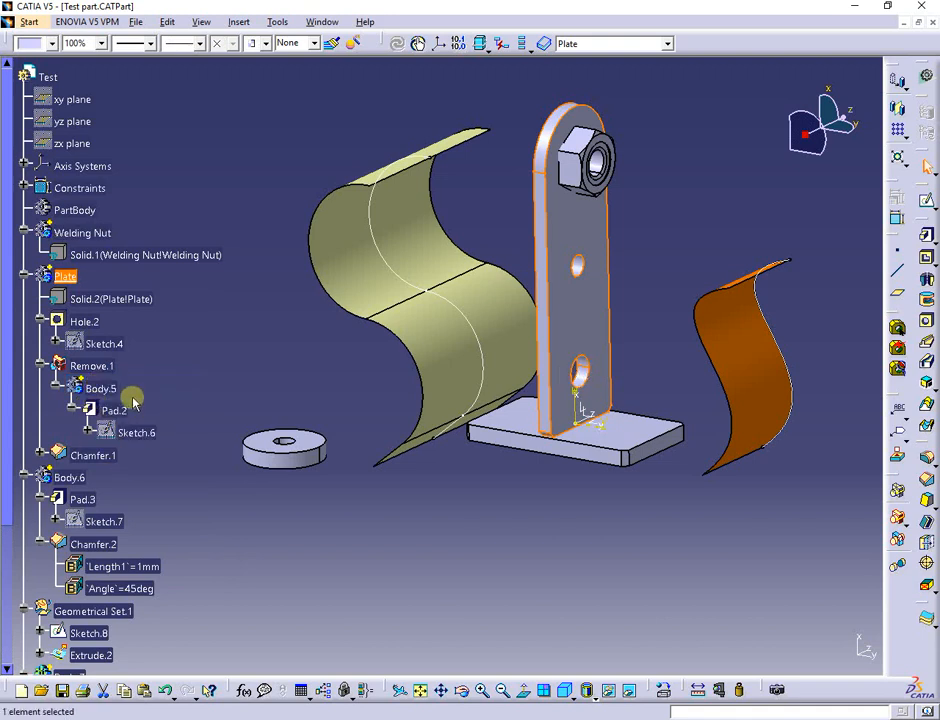
right_click(104, 392)
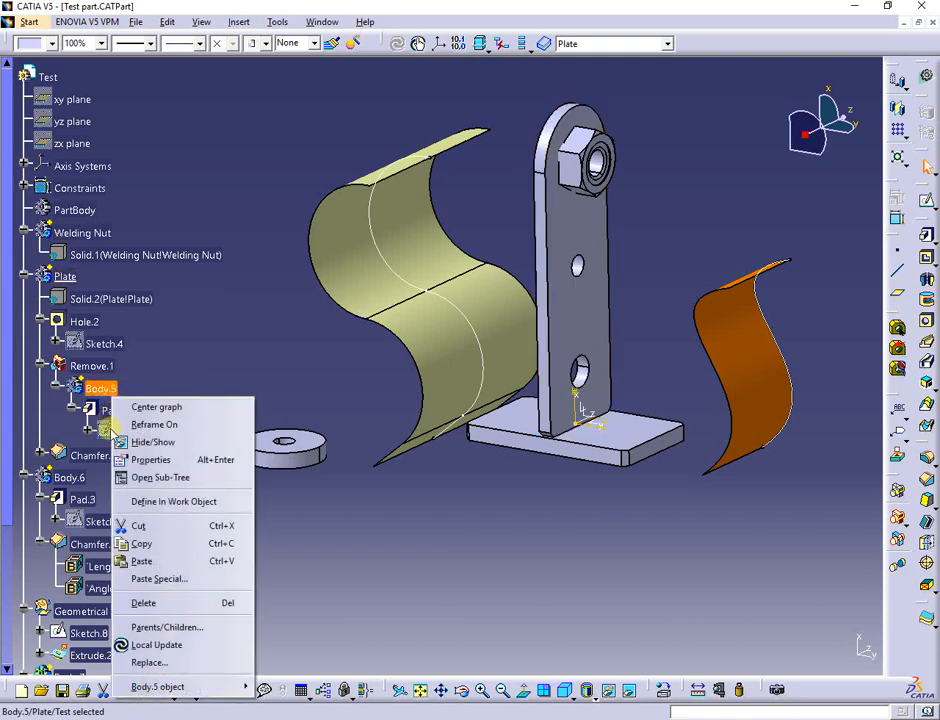
left_click(150, 501)
Define Pad.3 in Body.6 and Pad.4 in Body.7 in turn as the in-work object.
scroll(170, 335, "down", 4)
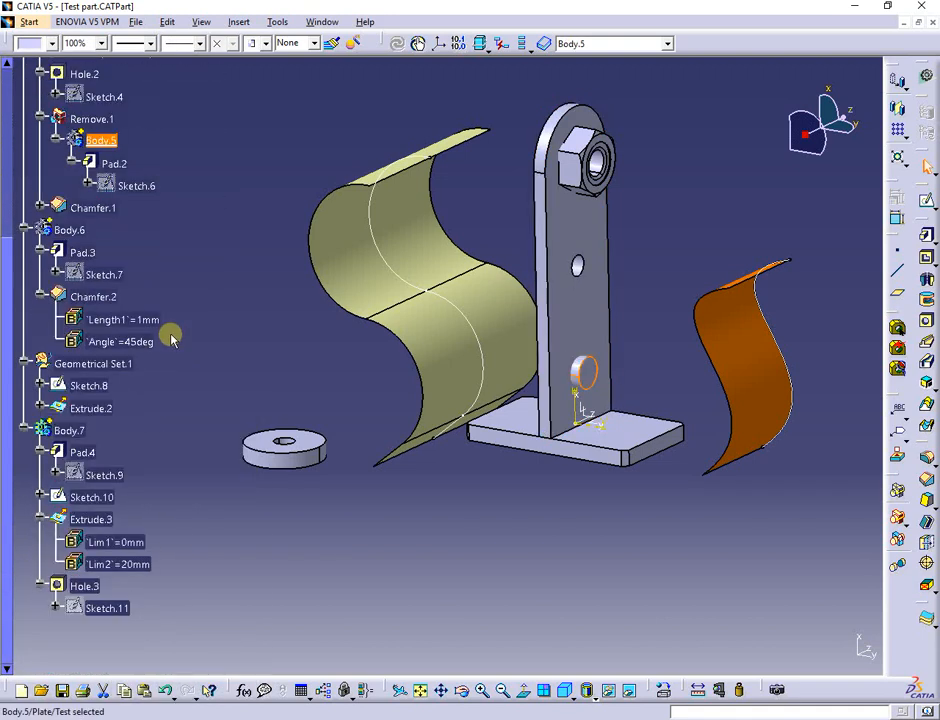
right_click(82, 252)
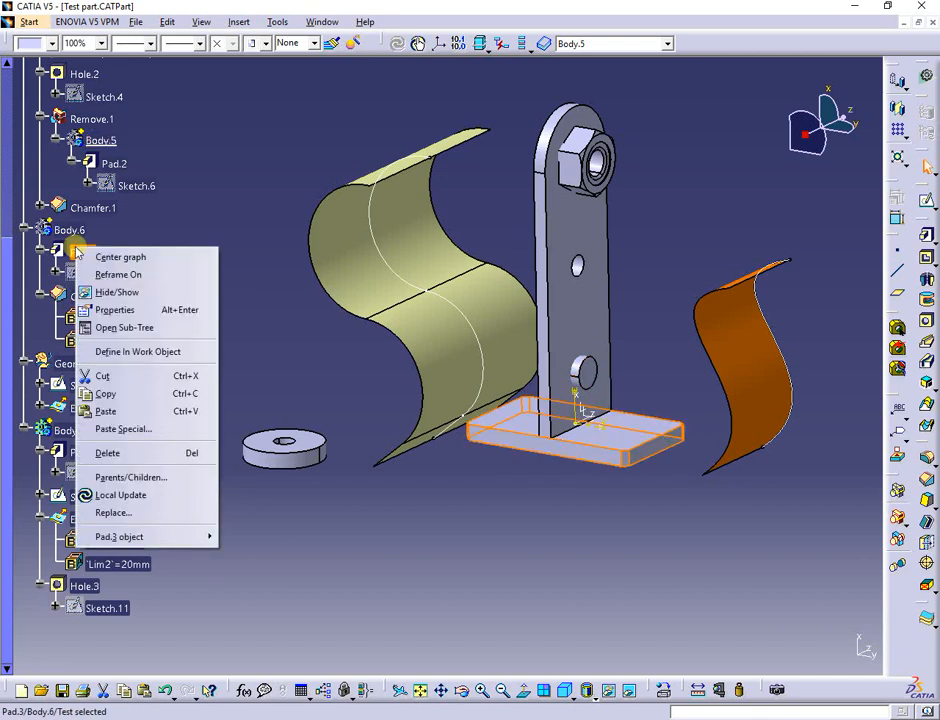
left_click(133, 354)
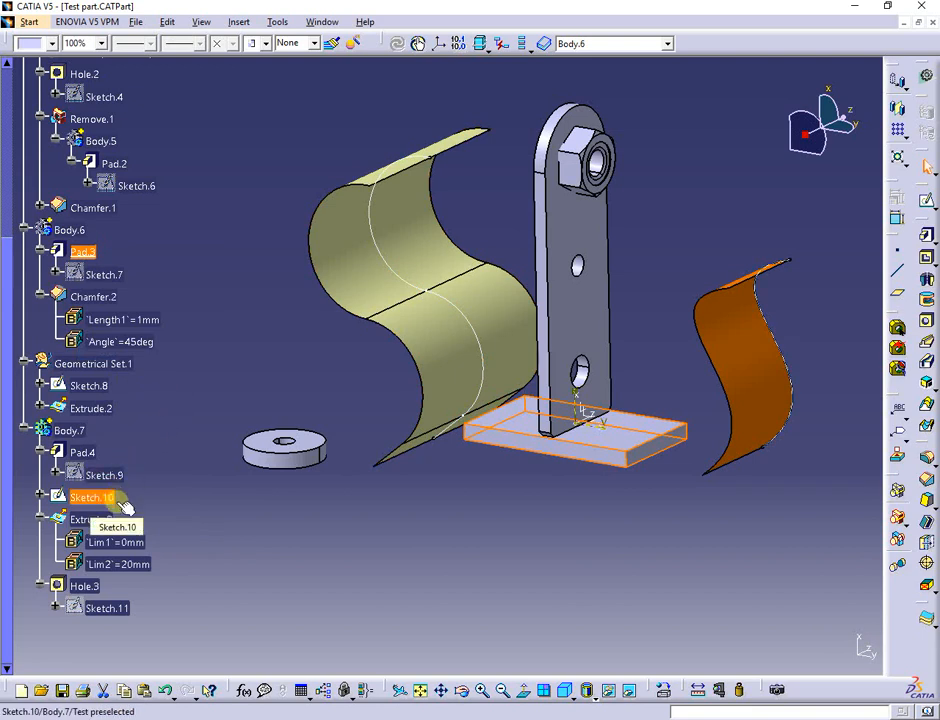
right_click(84, 453)
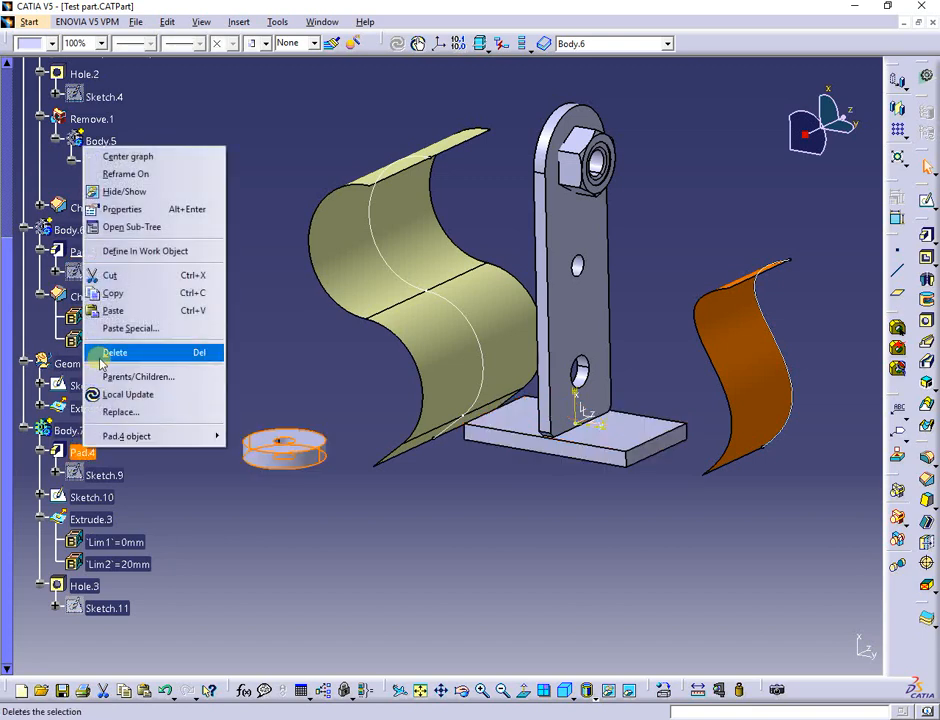
left_click(135, 251)
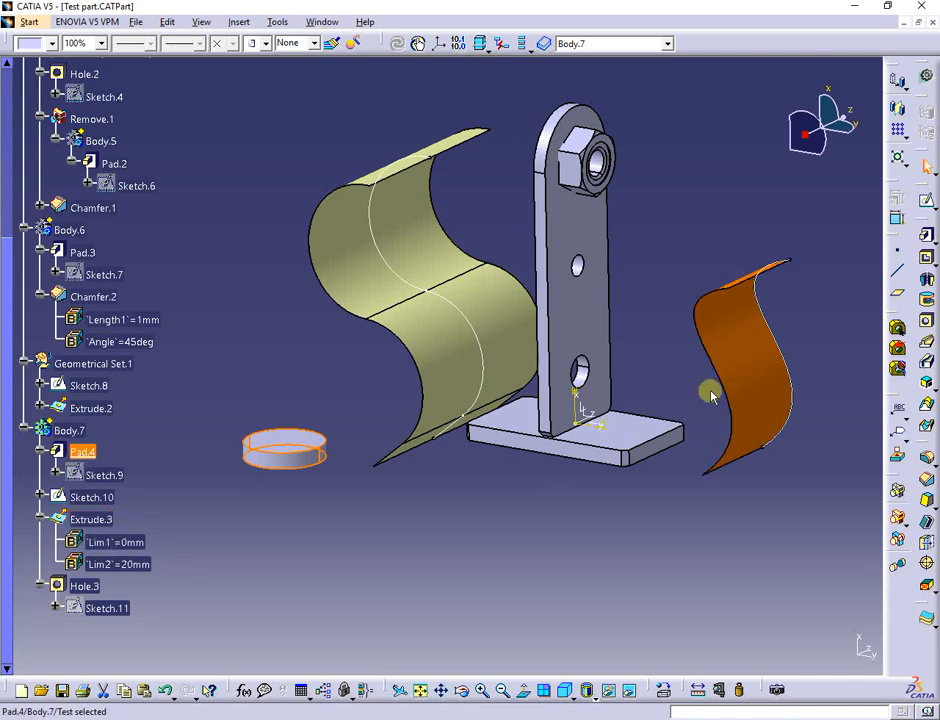
Define Sketch.10, Extrude.3 and Hole.3 in Body.7 in turn as the in-work object.
left_click(736, 356)
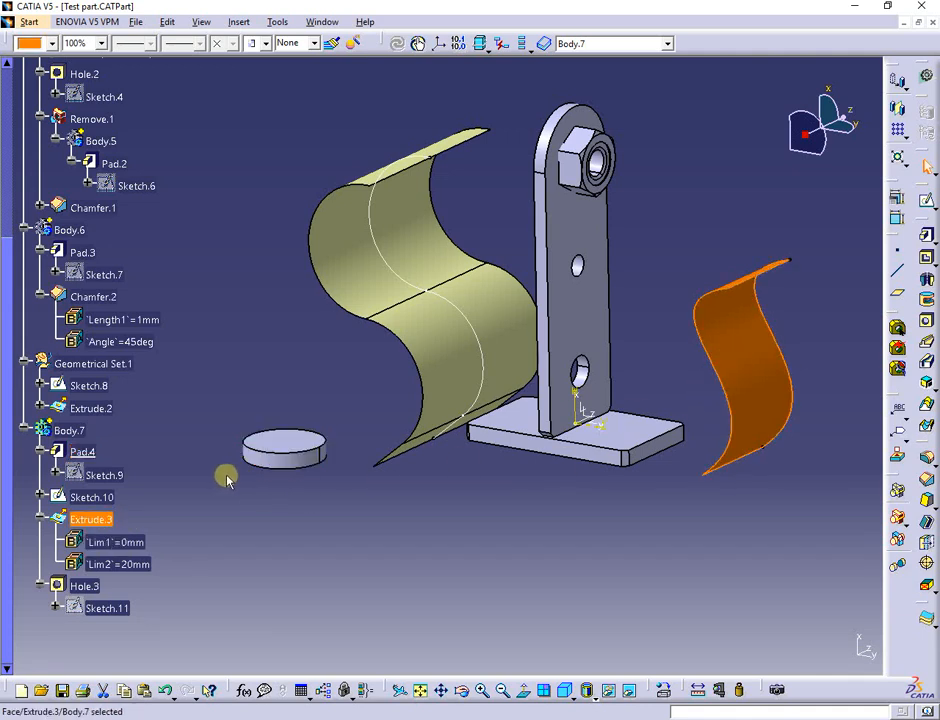
right_click(97, 497)
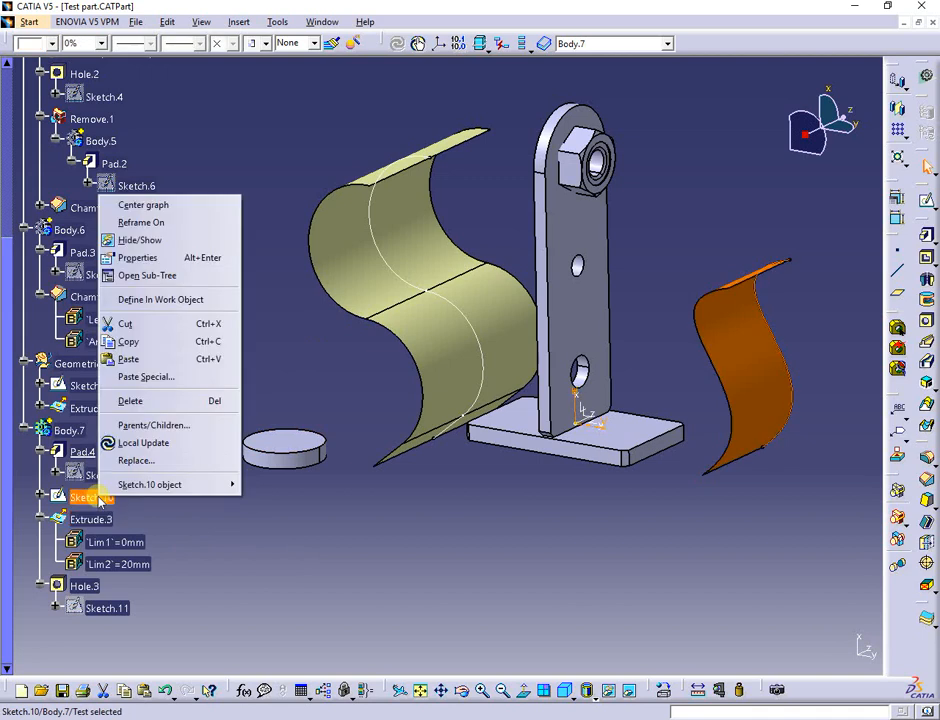
left_click(165, 304)
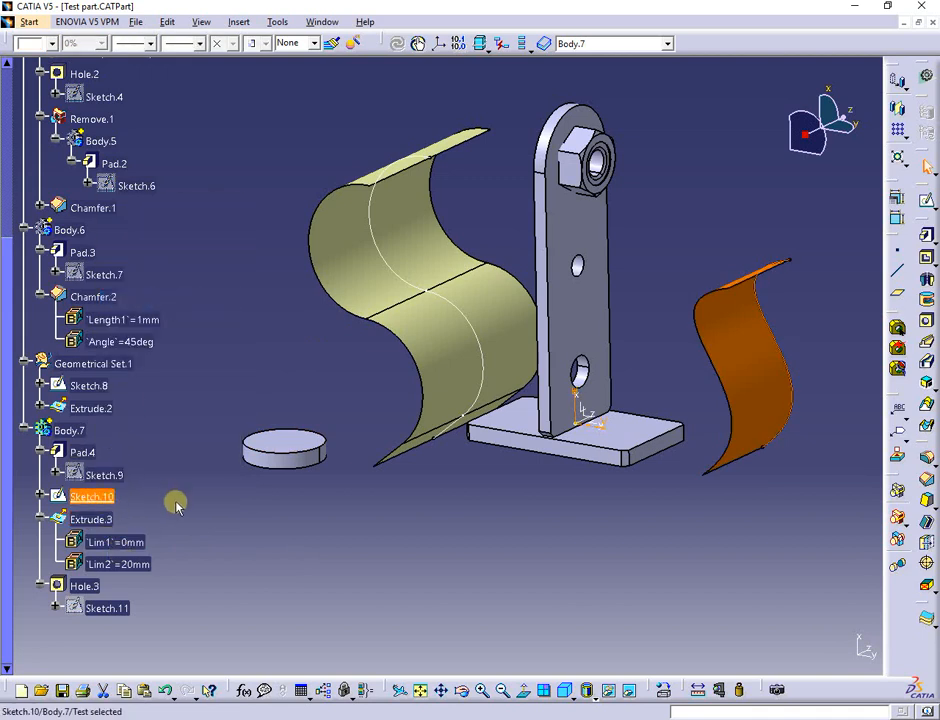
right_click(92, 520)
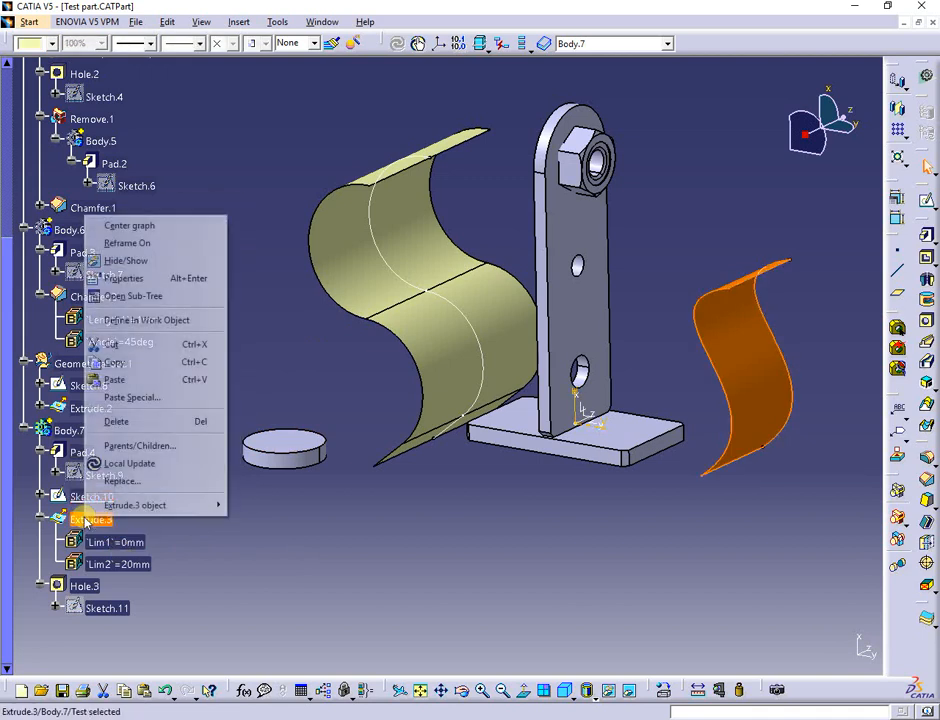
left_click(133, 320)
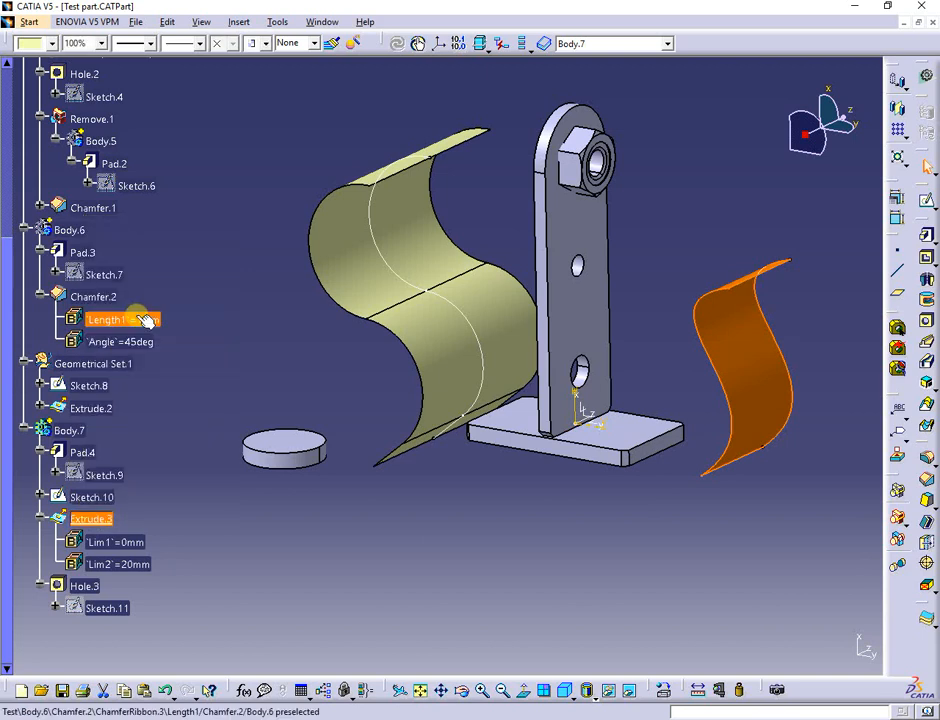
right_click(80, 587)
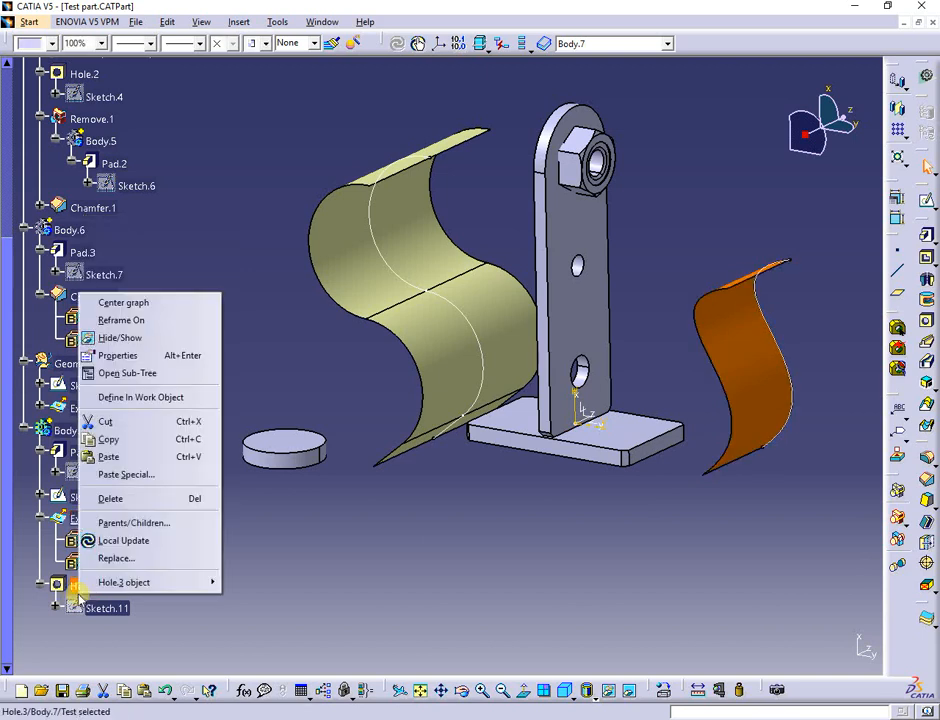
left_click(133, 400)
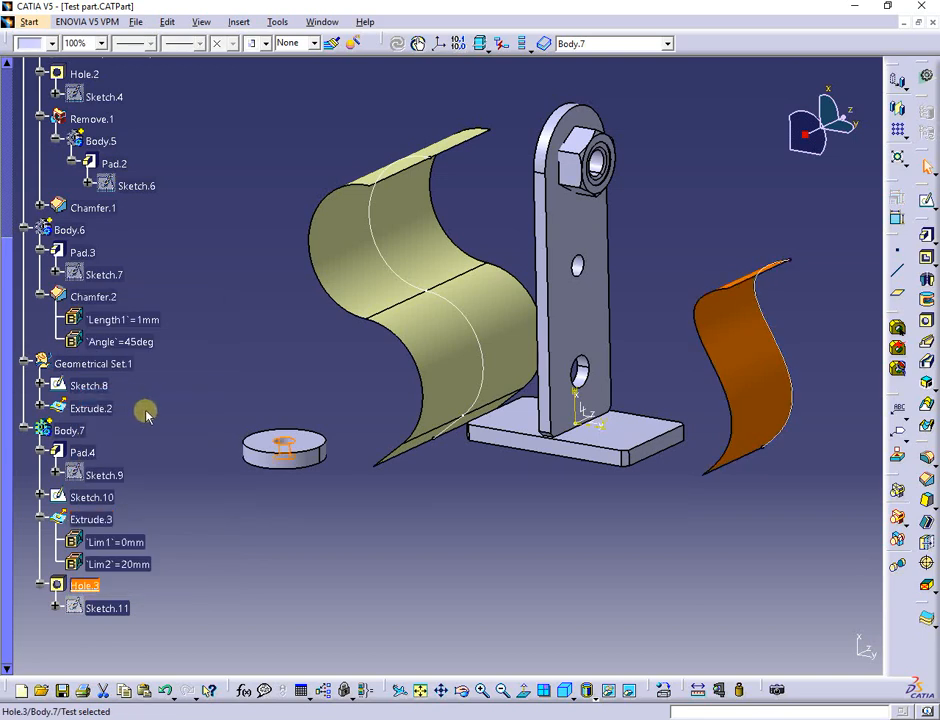
Define Pad.4 in Body.7 as the in-work object, and switch Only Current Body on and off again.
right_click(84, 451)
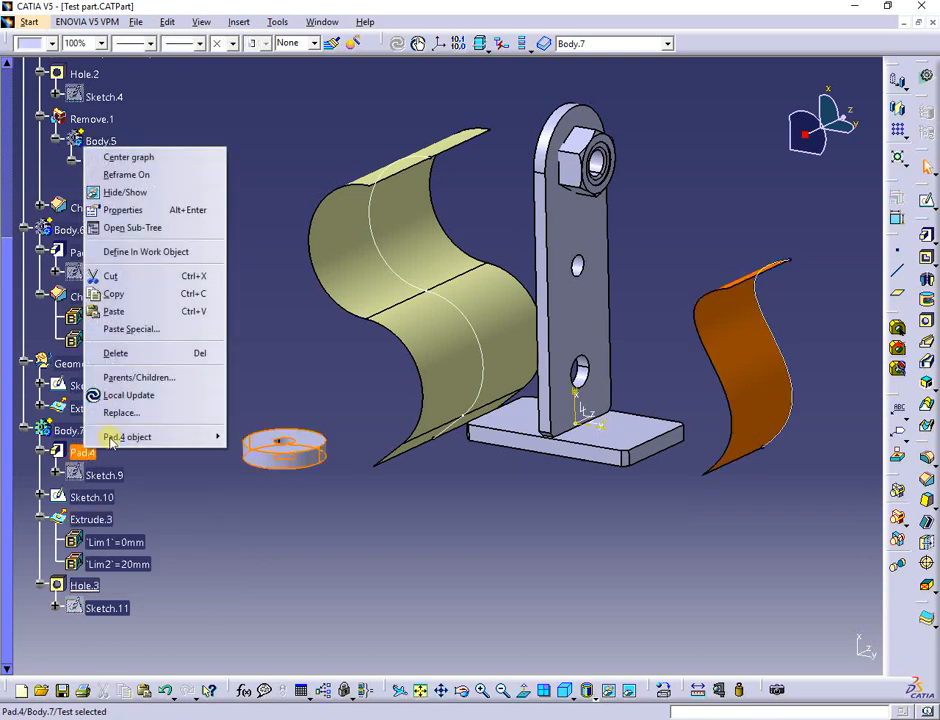
left_click(174, 251)
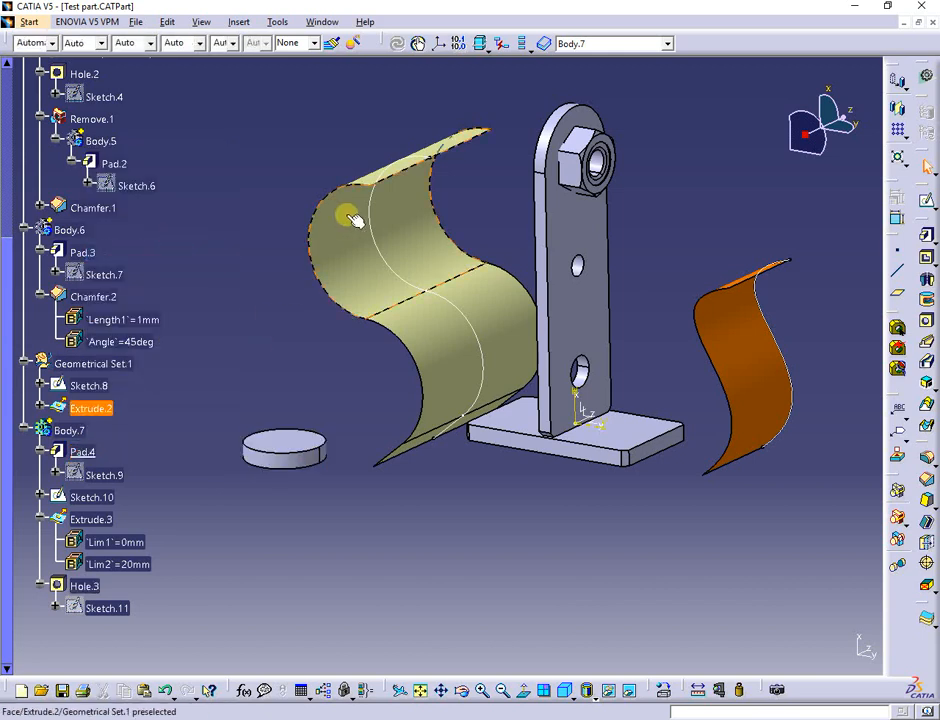
left_click(524, 48)
left_click(524, 48)
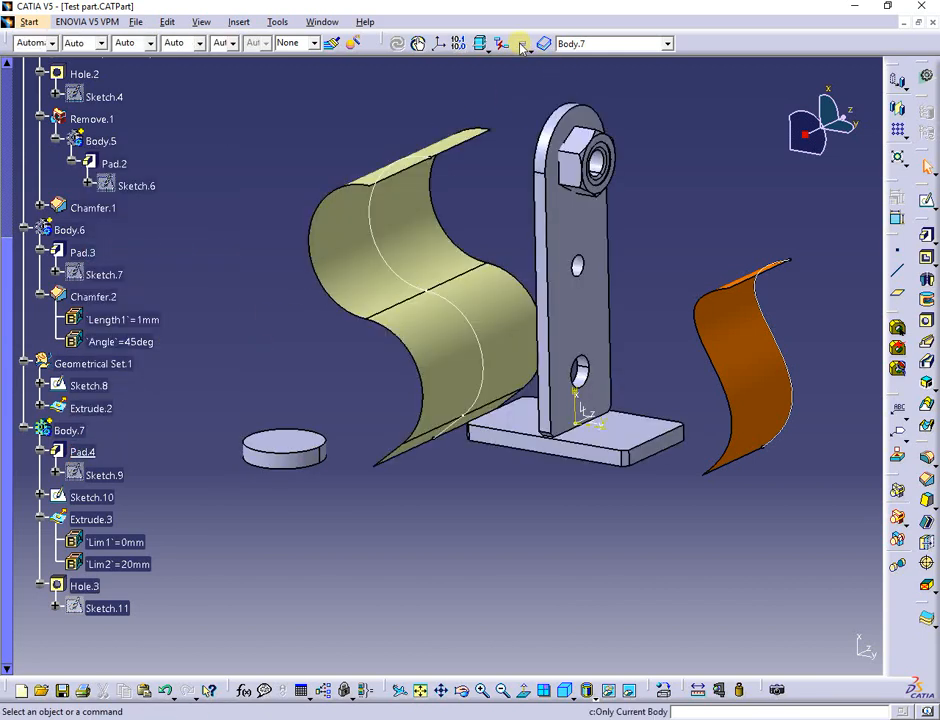
In the Part Infrastructure display options, disable Geometry located after the current feature and set the axis system display size to 22 mm.
left_click(279, 21)
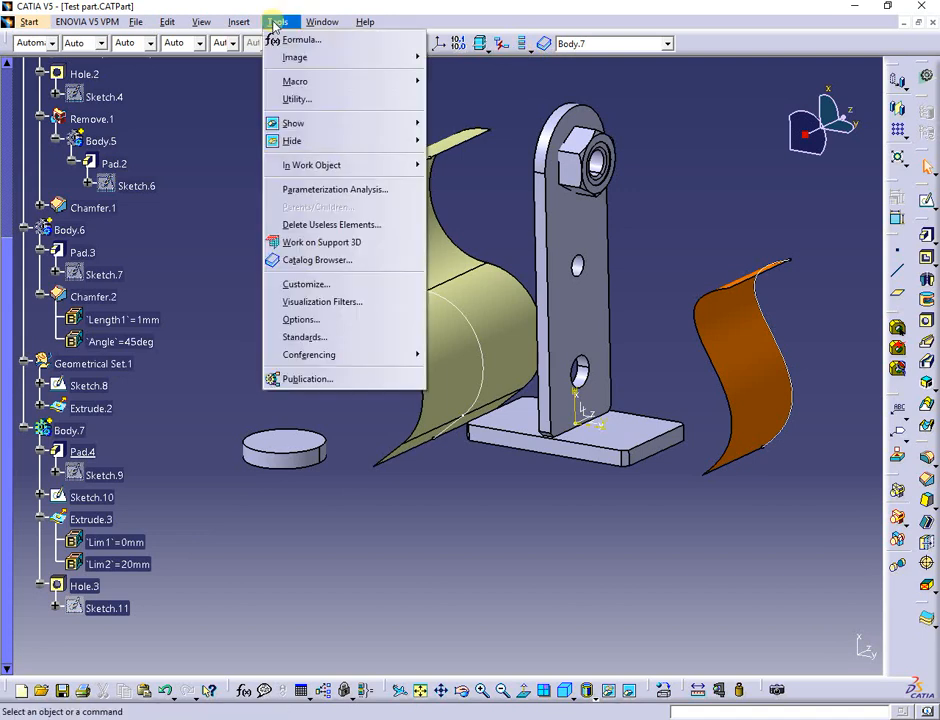
left_click(328, 322)
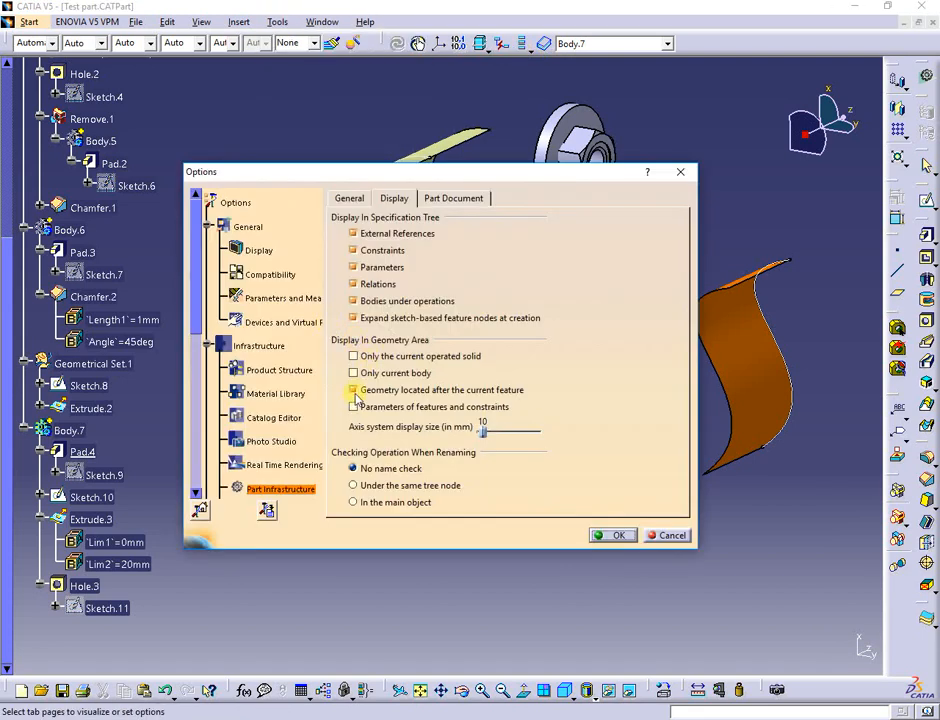
left_click(354, 392)
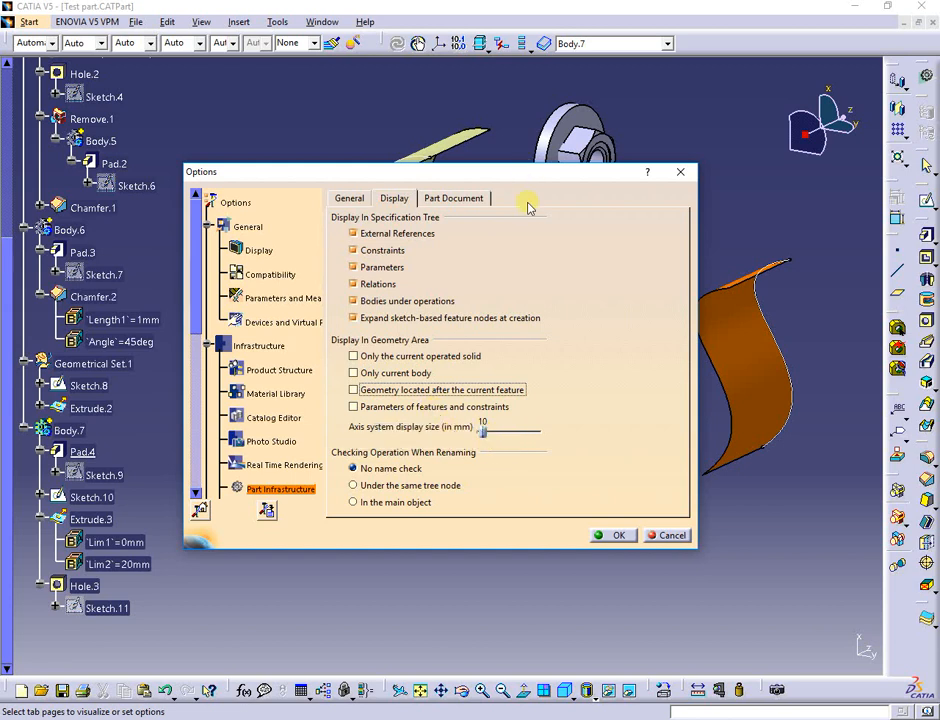
left_click_drag(488, 171, 331, 223)
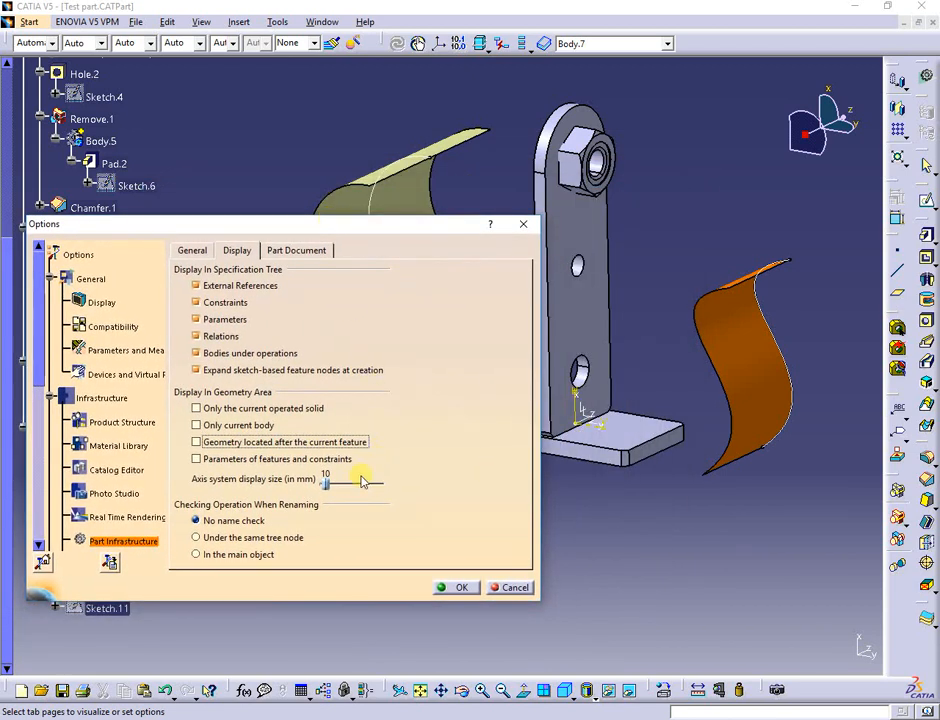
left_click(337, 484)
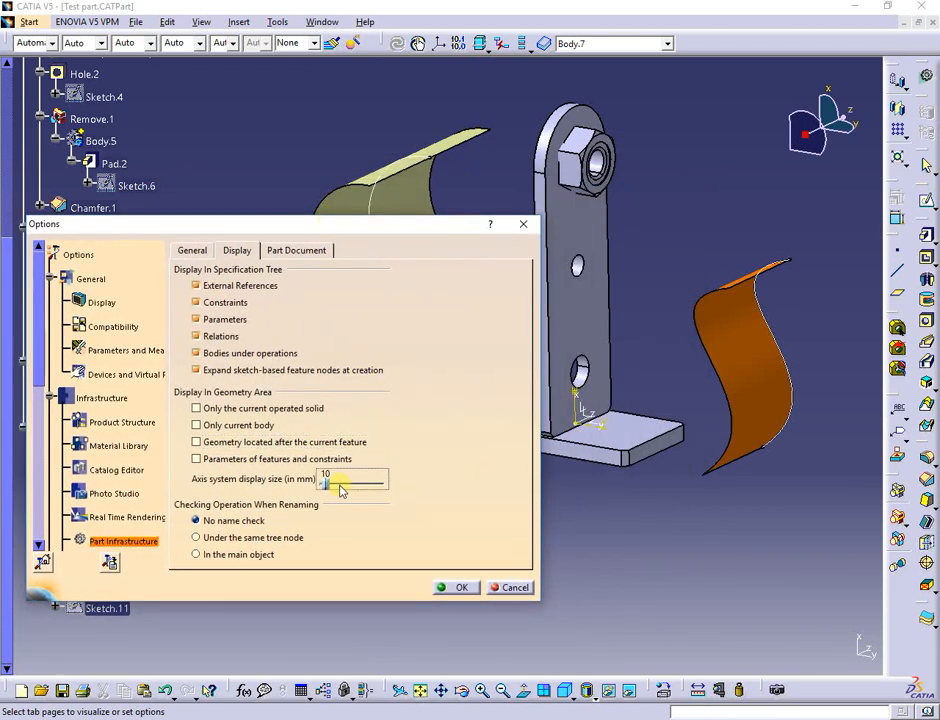
left_click_drag(325, 484, 335, 487)
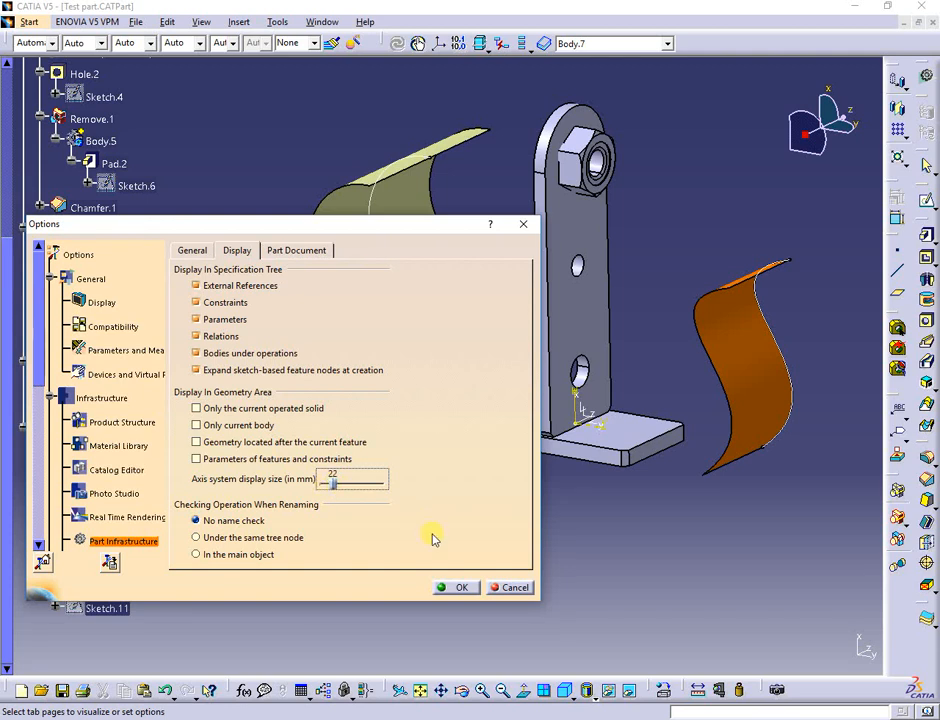
left_click(462, 587)
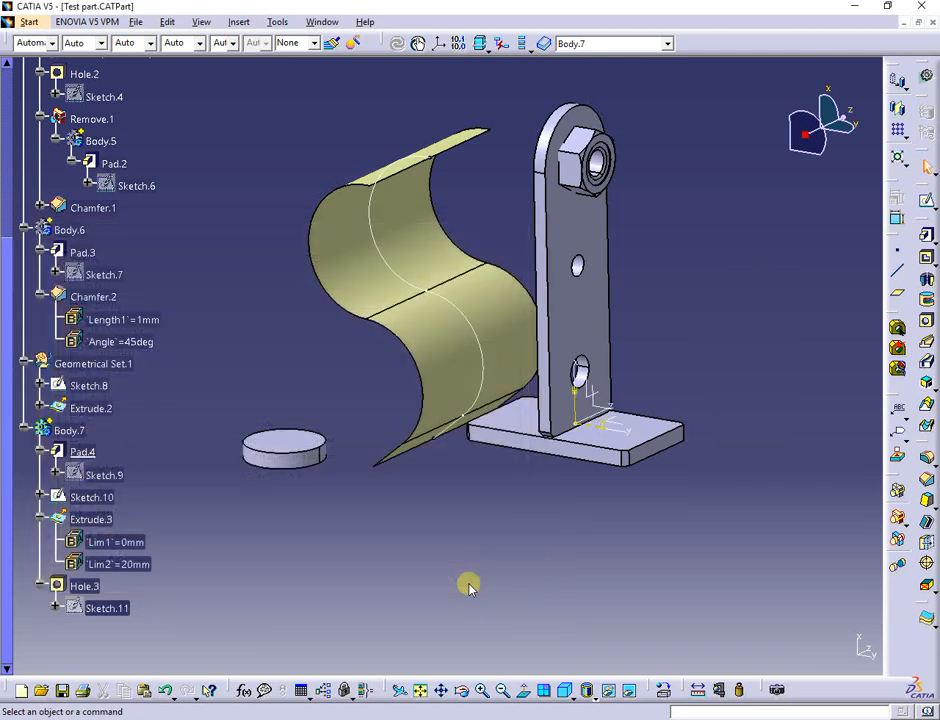
Set the axis system display size to 10 mm in the Part Infrastructure display options.
left_click(277, 22)
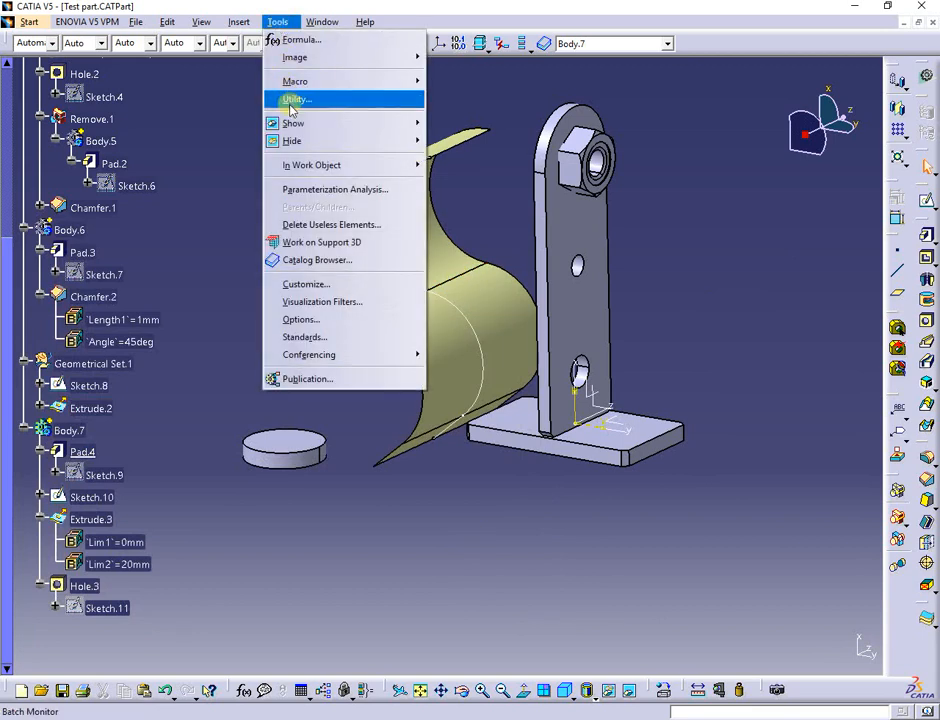
left_click(335, 319)
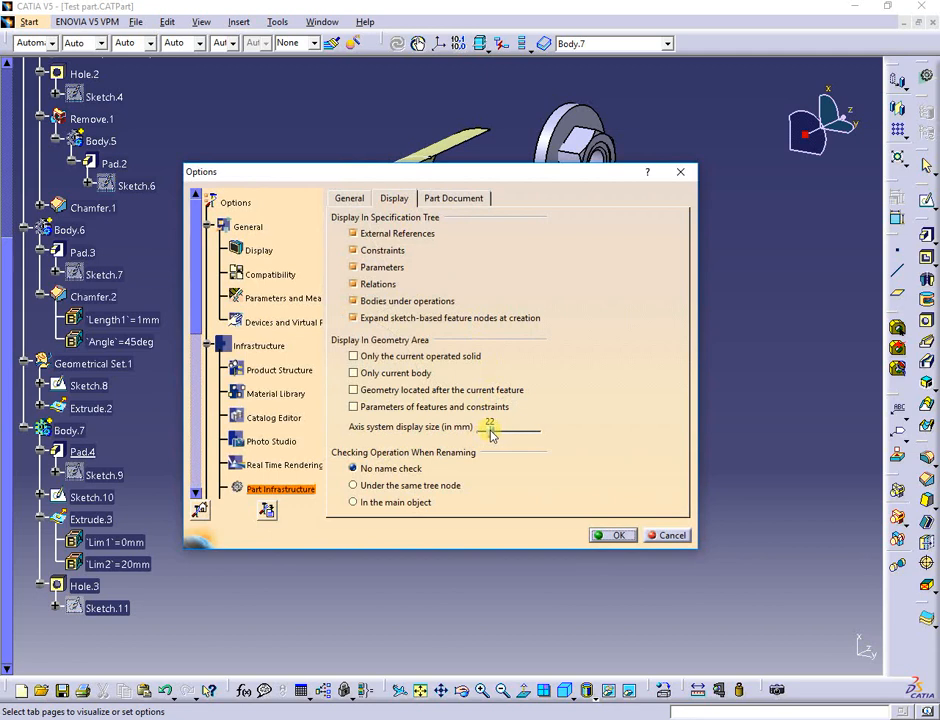
left_click_drag(491, 433, 481, 431)
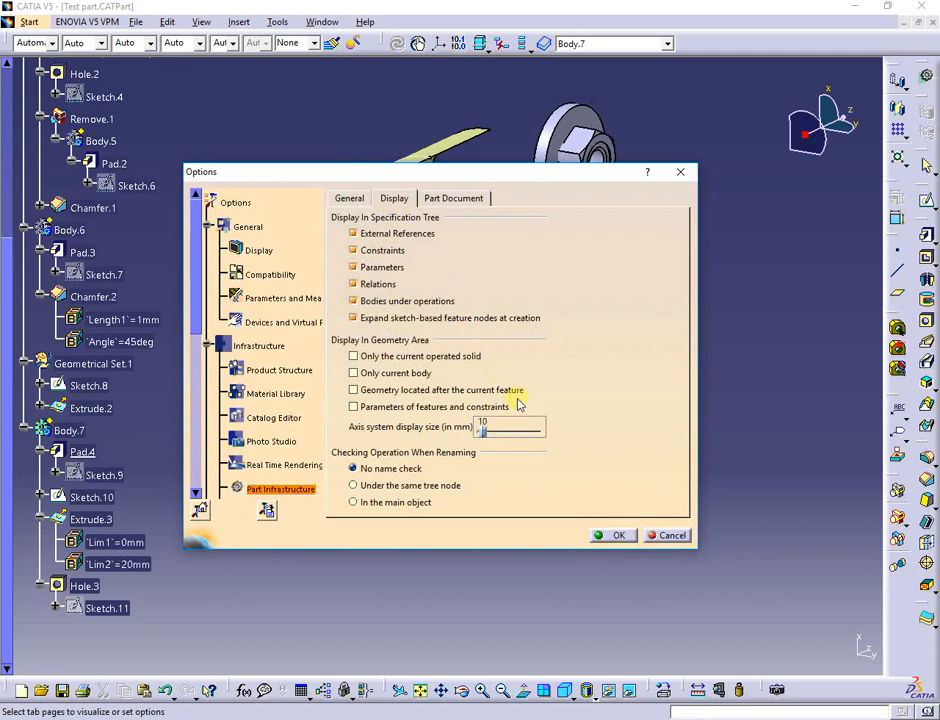
left_click(613, 536)
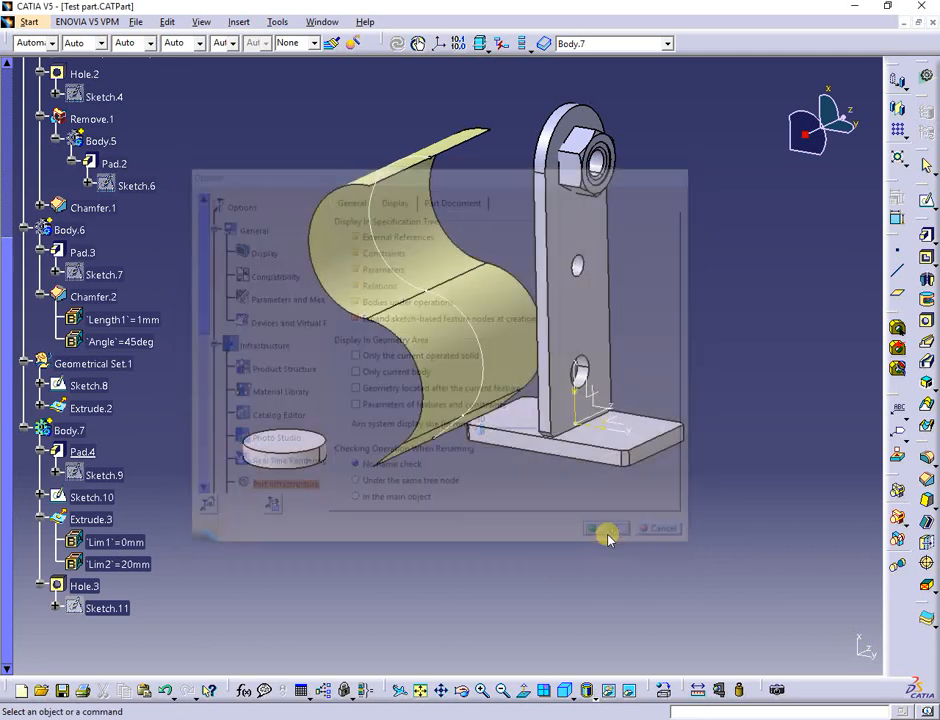
Define Hole.3 in Body.7 as the in-work object.
right_click(64, 586)
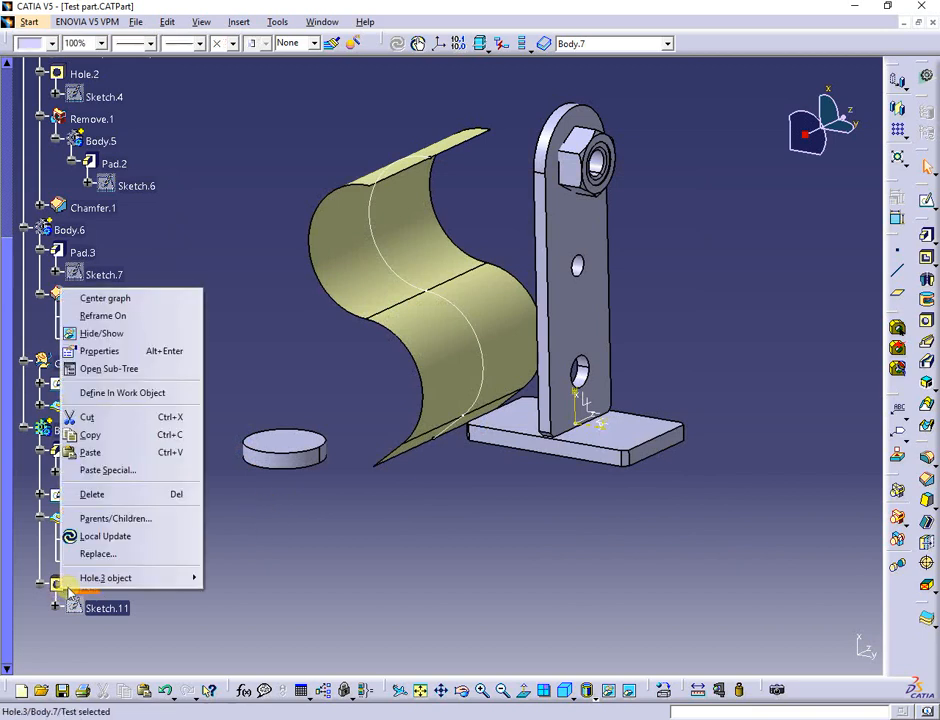
left_click(128, 395)
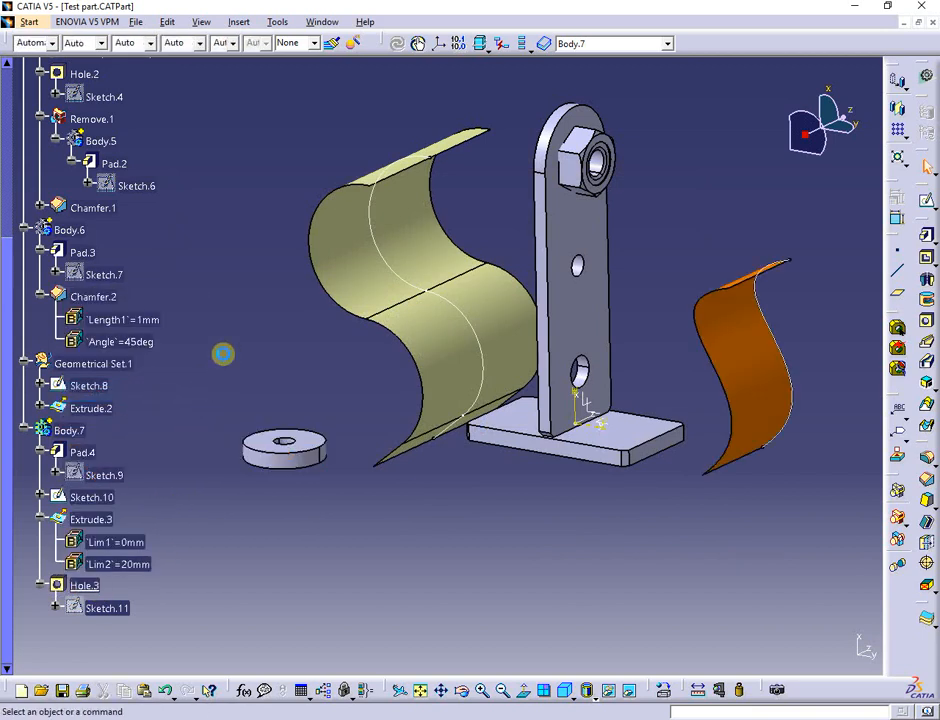
scroll(224, 355, "up", 5)
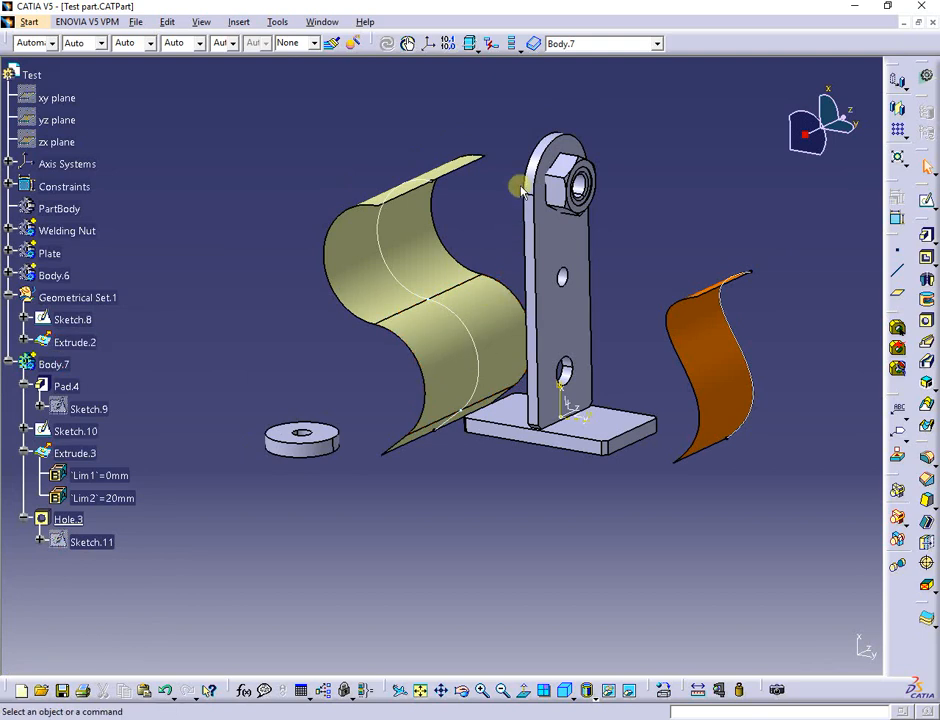
Display only the current body, check the hidden space for the other bodies, and restore the display of all bodies.
left_click(513, 46)
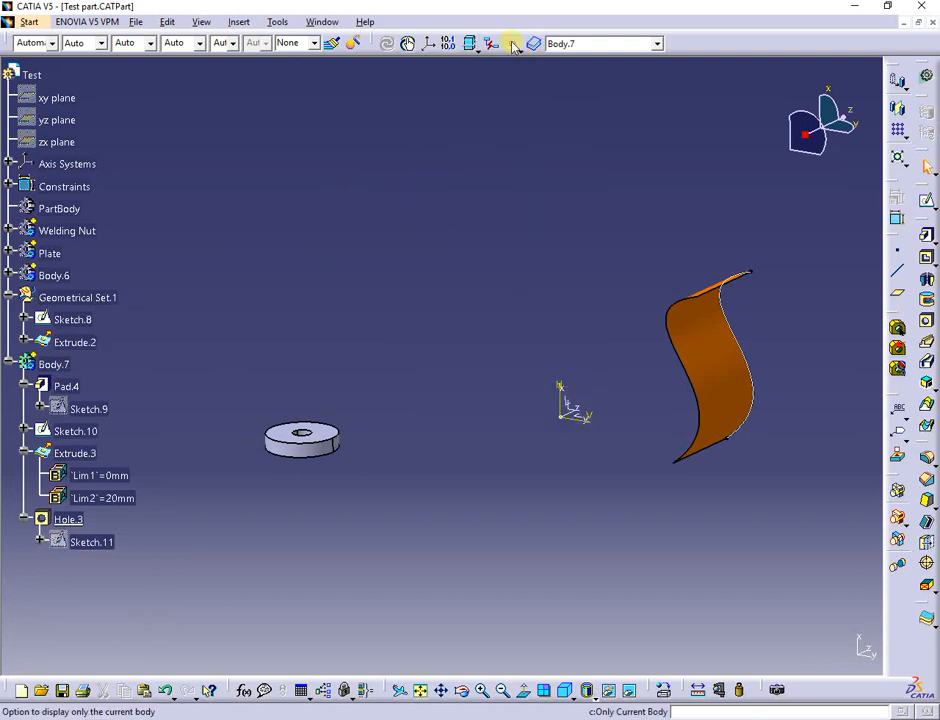
left_click(631, 692)
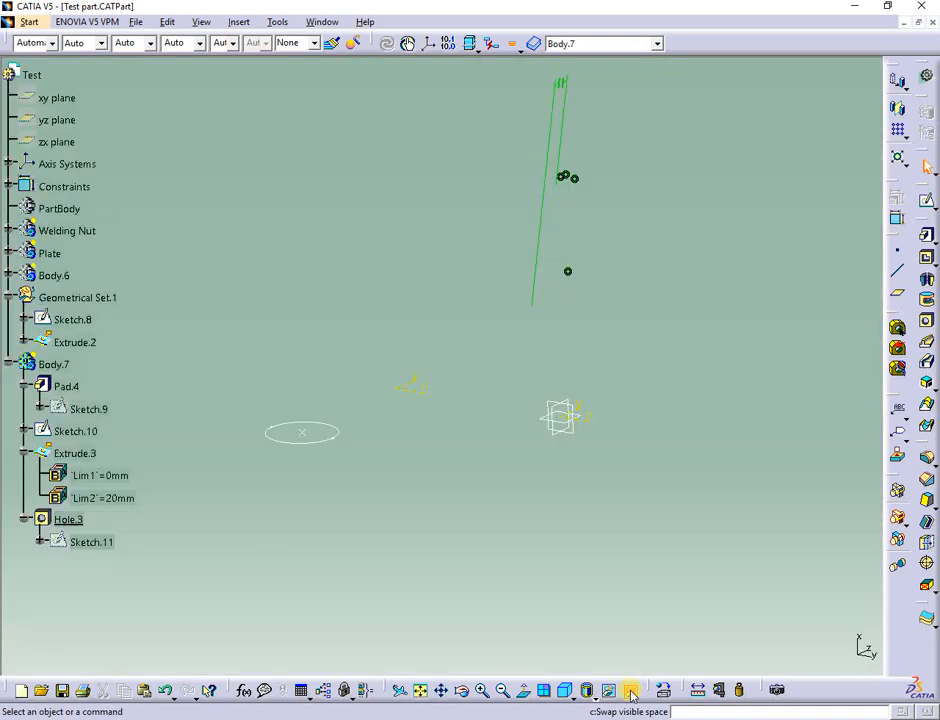
left_click(631, 692)
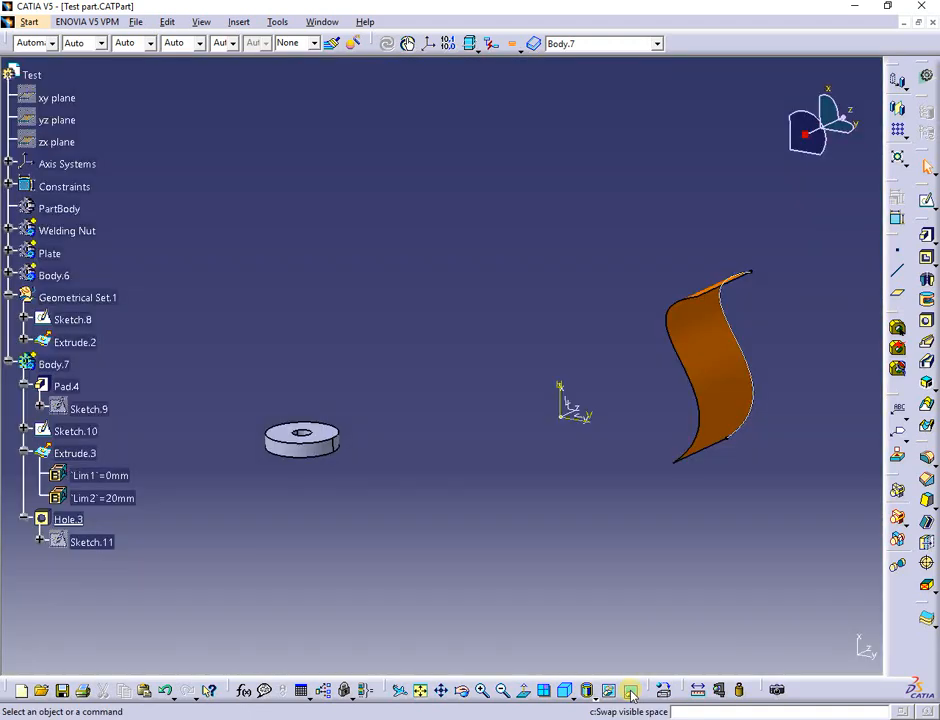
left_click(511, 45)
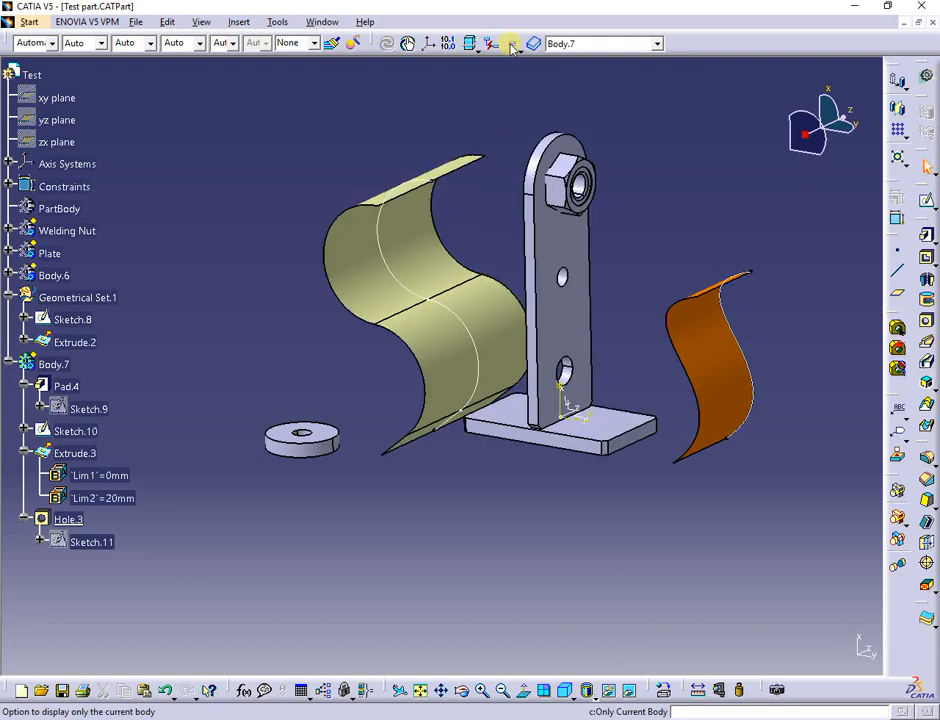
Hide Hole.3, inspect the hidden space, and show Hole.3 again.
left_click(66, 519)
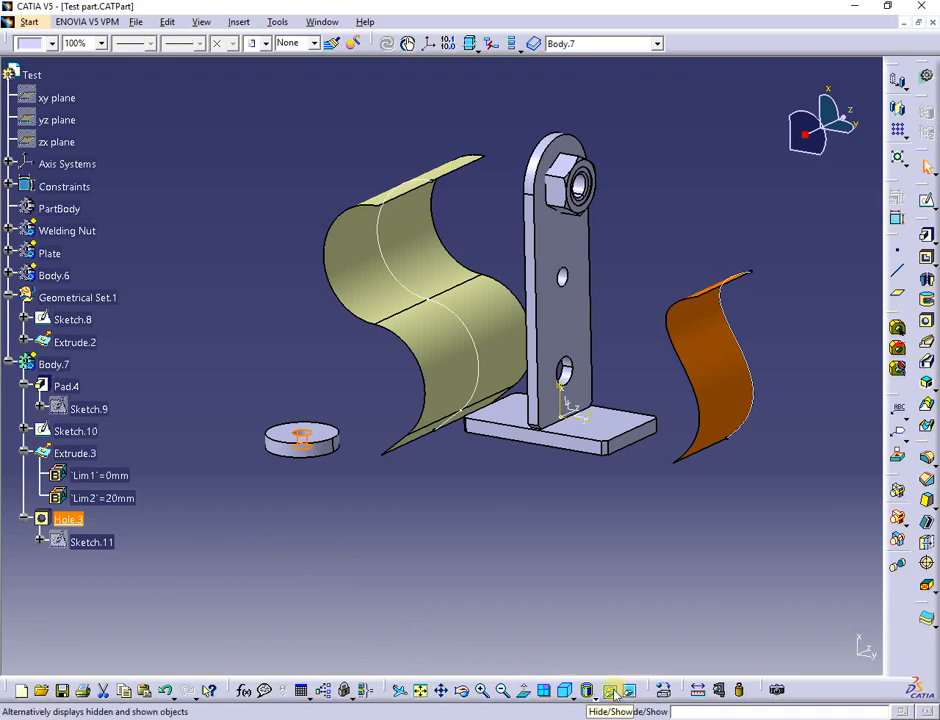
left_click(614, 694)
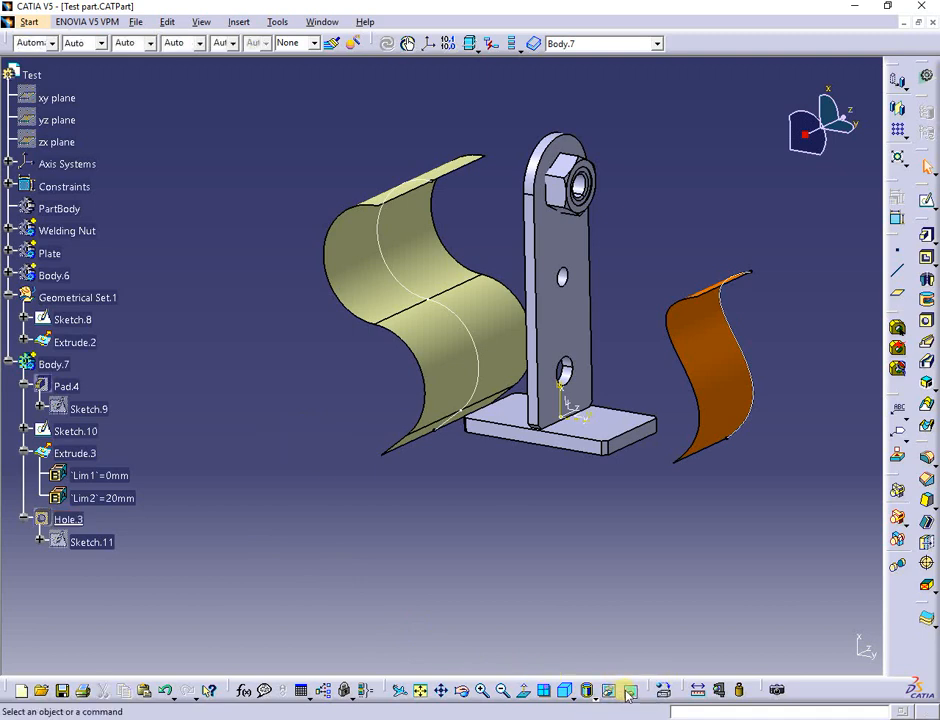
left_click(629, 691)
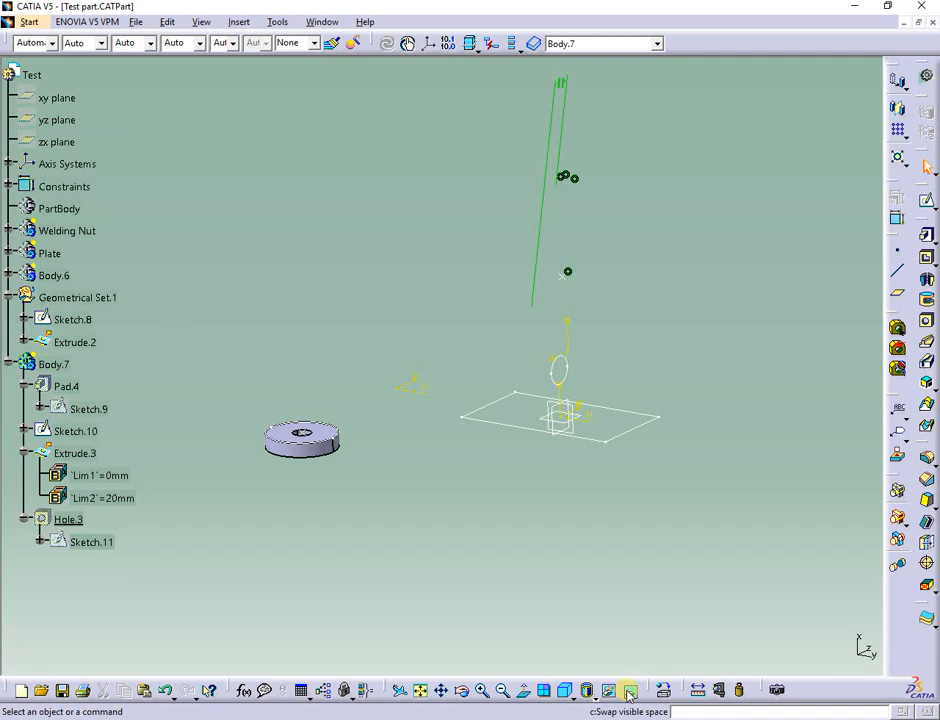
left_click(629, 691)
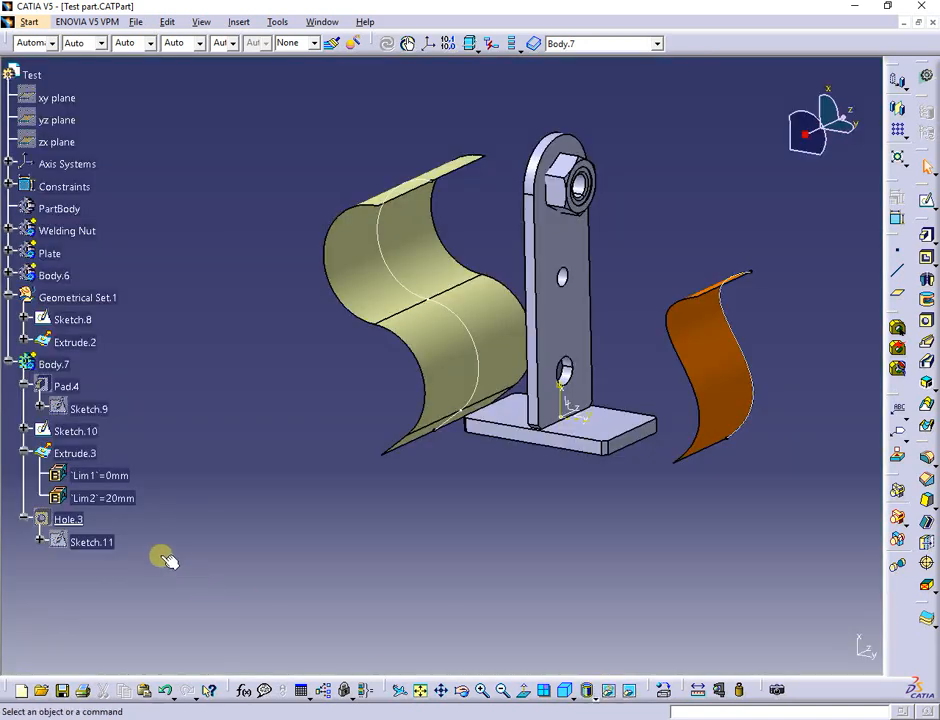
left_click(67, 520)
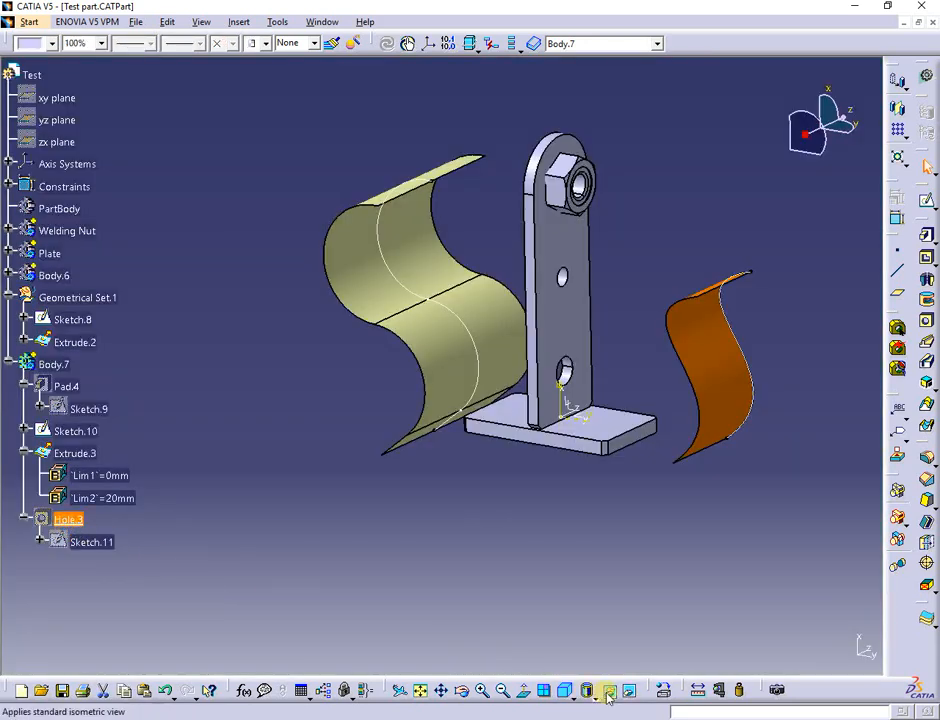
left_click(589, 690)
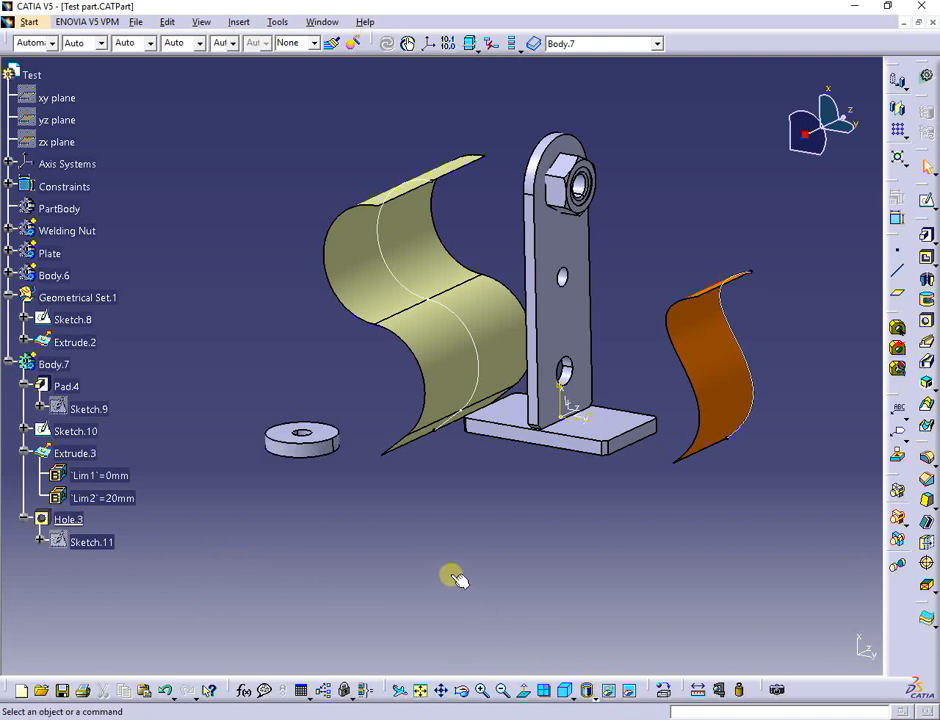
Compare Sketch.9 opened with all bodies displayed and with only the current body displayed, and restore the display of all bodies.
double_click(78, 410)
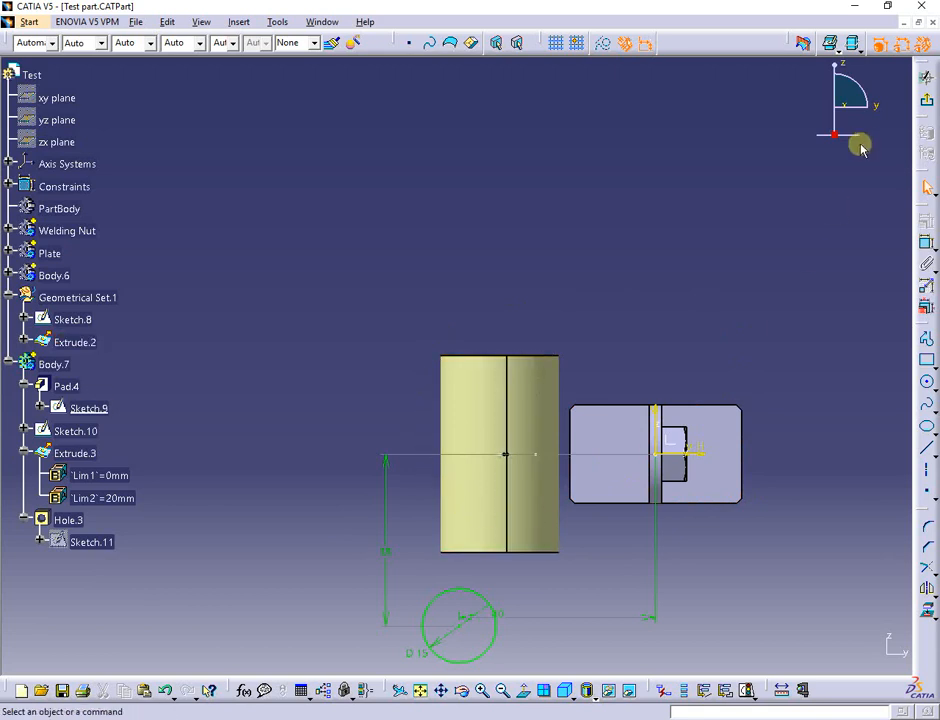
left_click(927, 104)
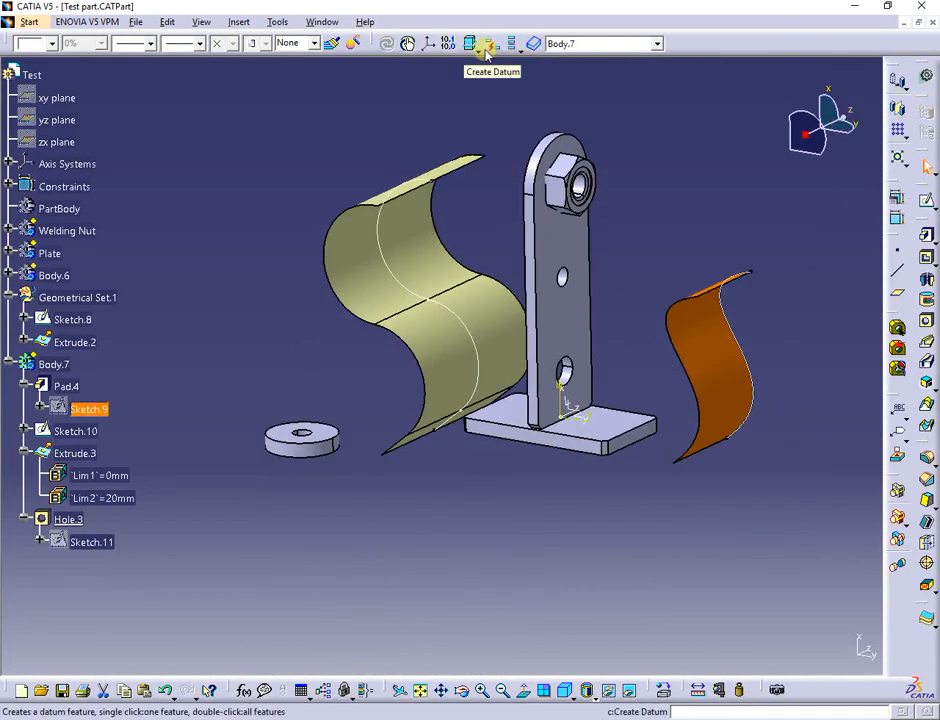
left_click(513, 45)
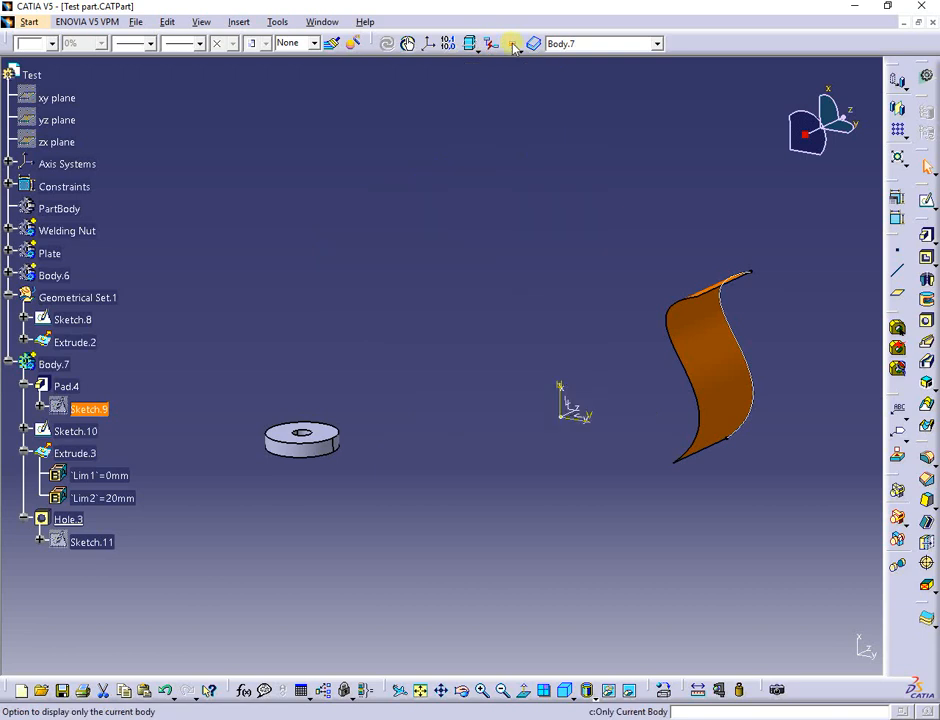
double_click(75, 409)
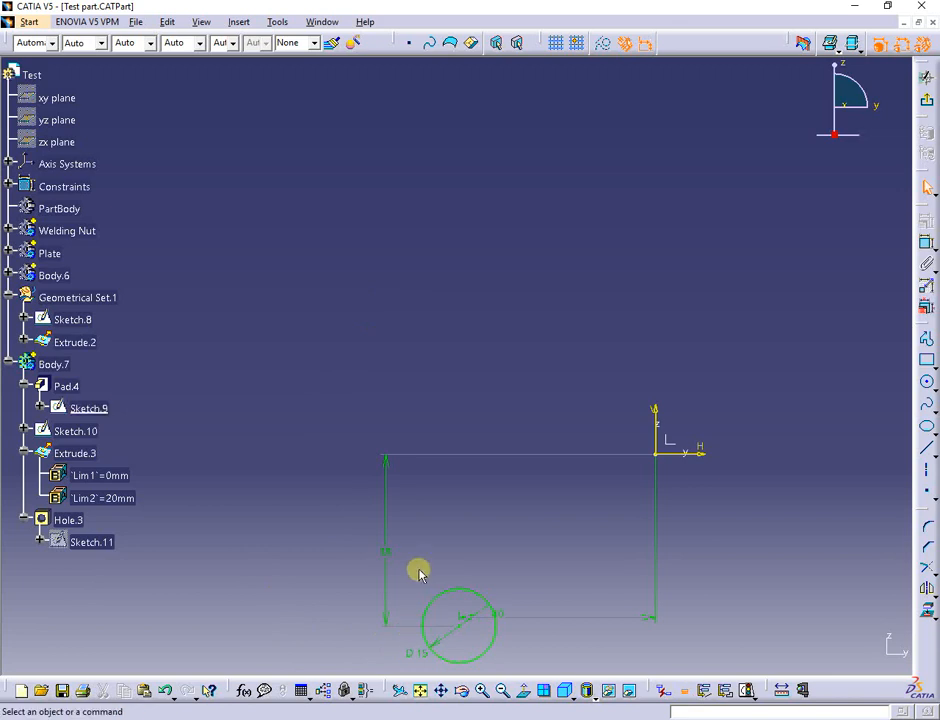
left_click(926, 77)
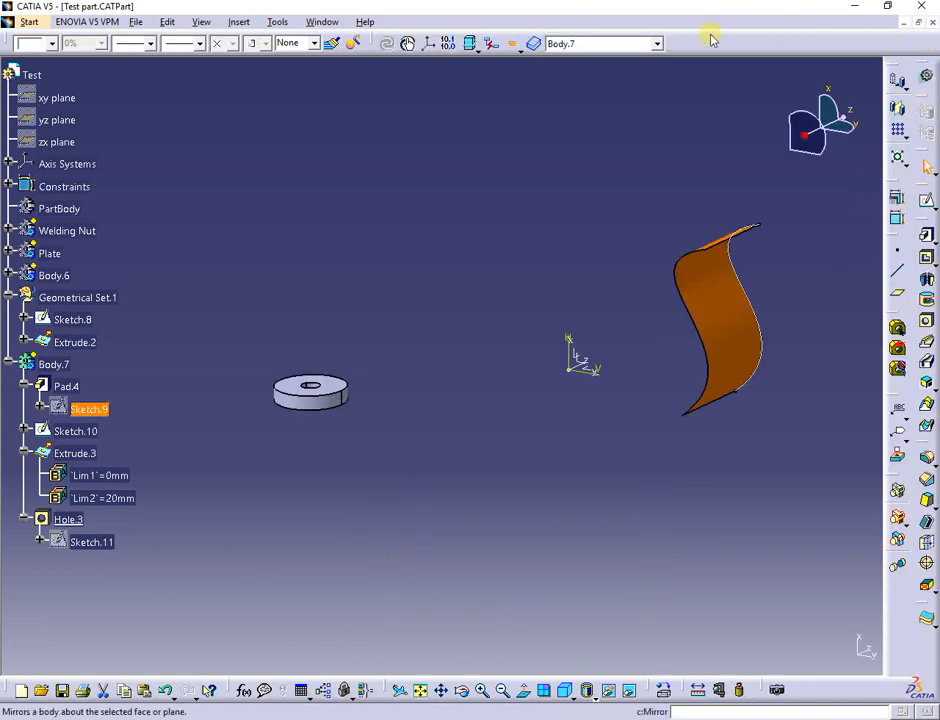
left_click(514, 47)
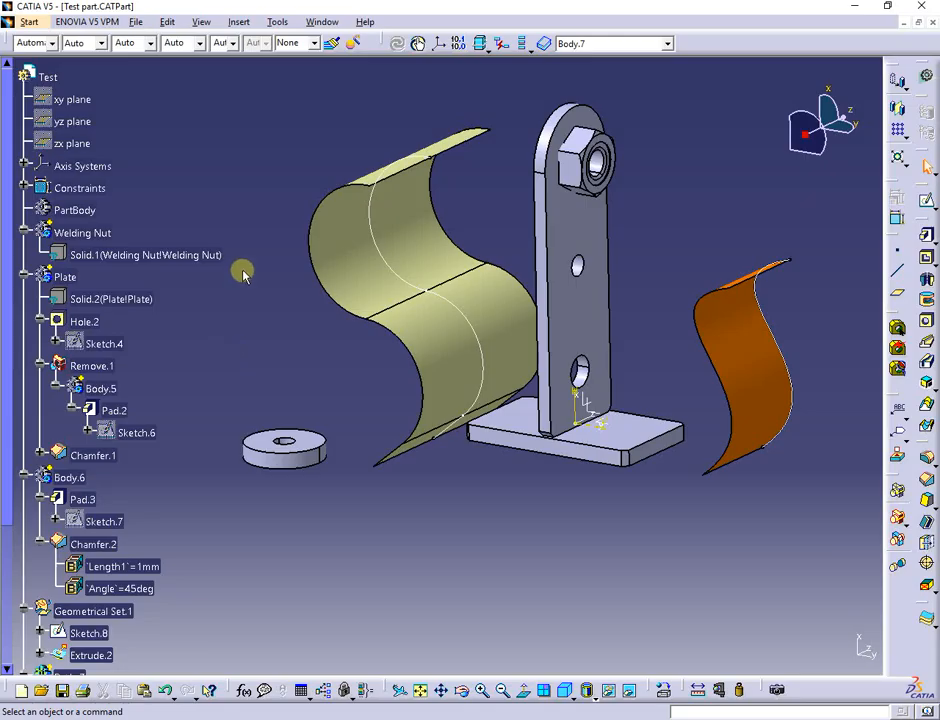
Switch to the Test assy.CATProduct document, highlight the Test component and expand the Pin component in the tree.
left_click(320, 22)
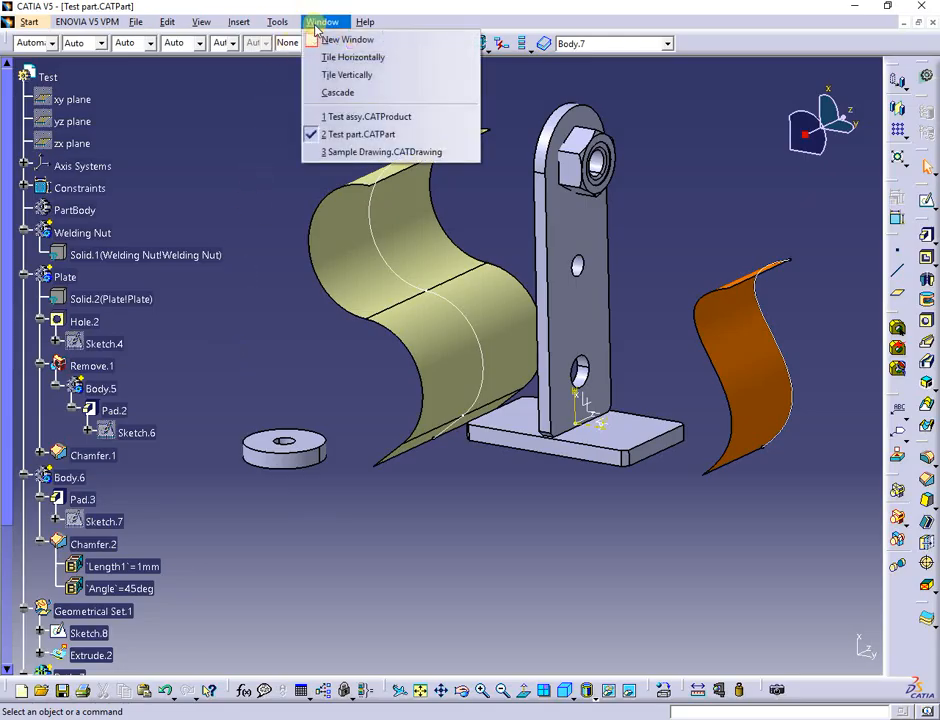
left_click(347, 118)
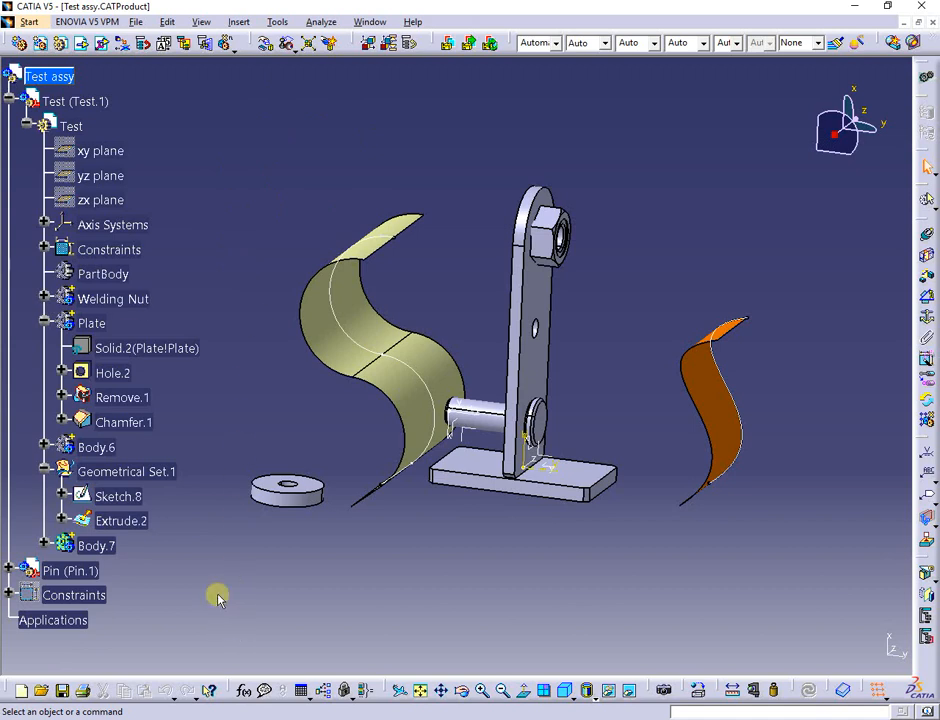
left_click(97, 103)
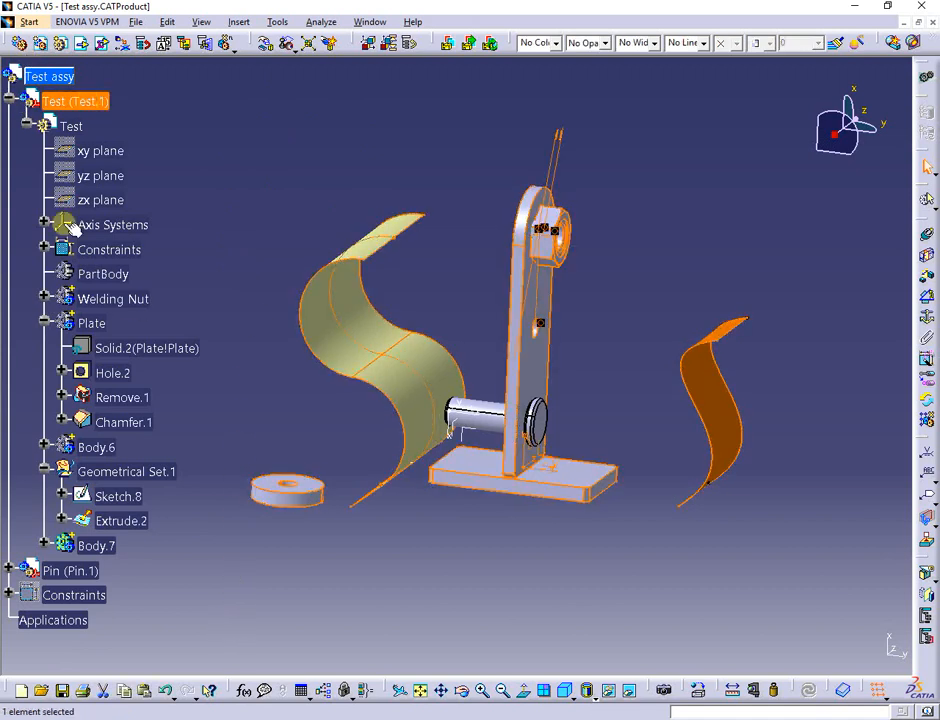
left_click(8, 568)
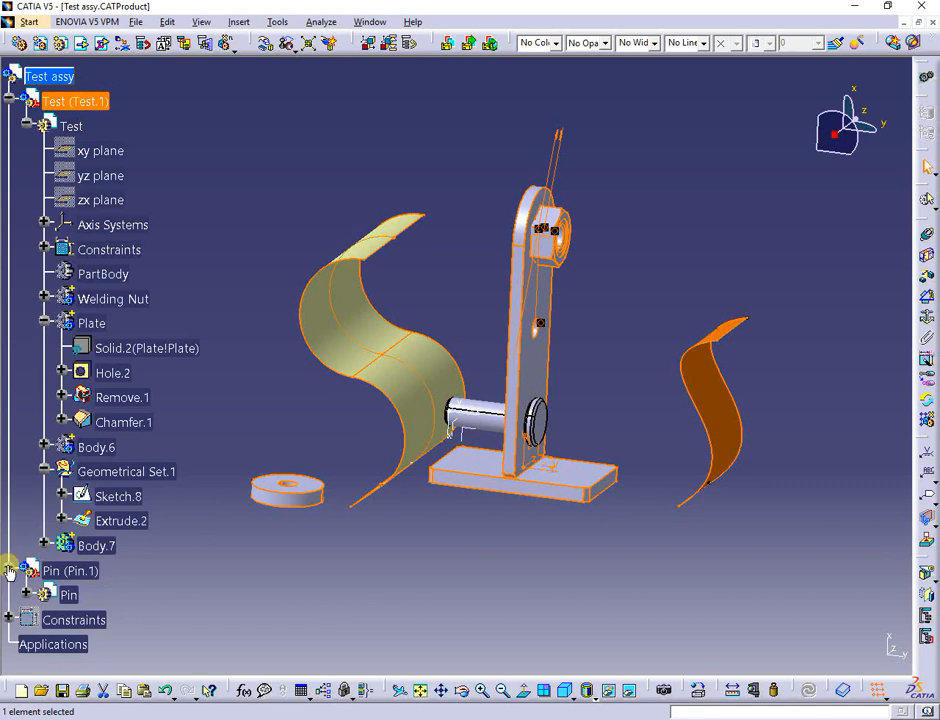
left_click(65, 595)
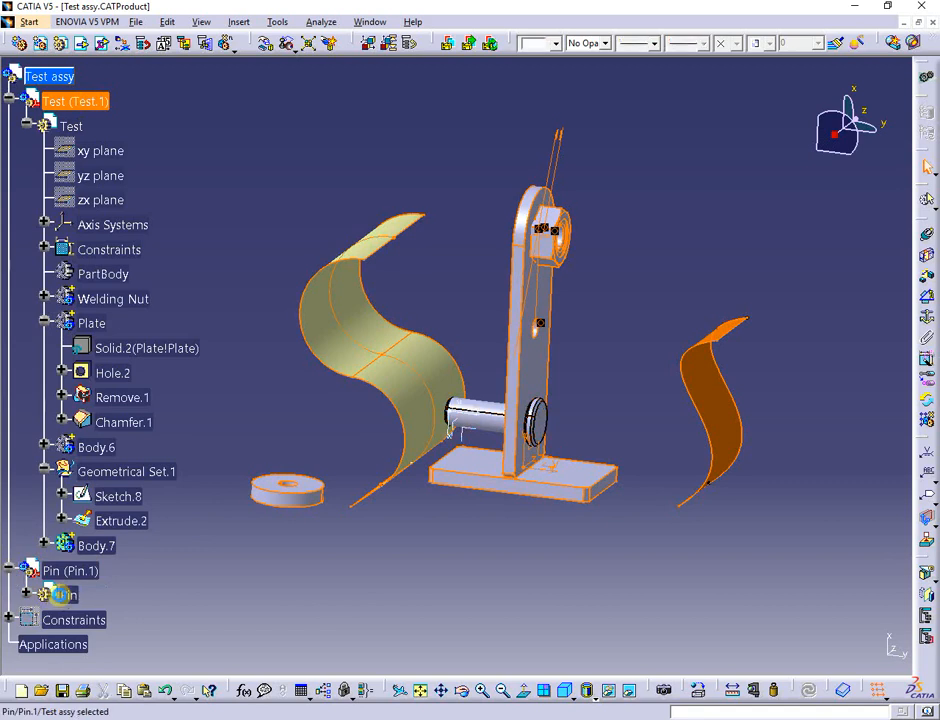
Turn on Only Current Body in Test part.CATPart and check its effect in Test assy.CATProduct.
left_click(368, 22)
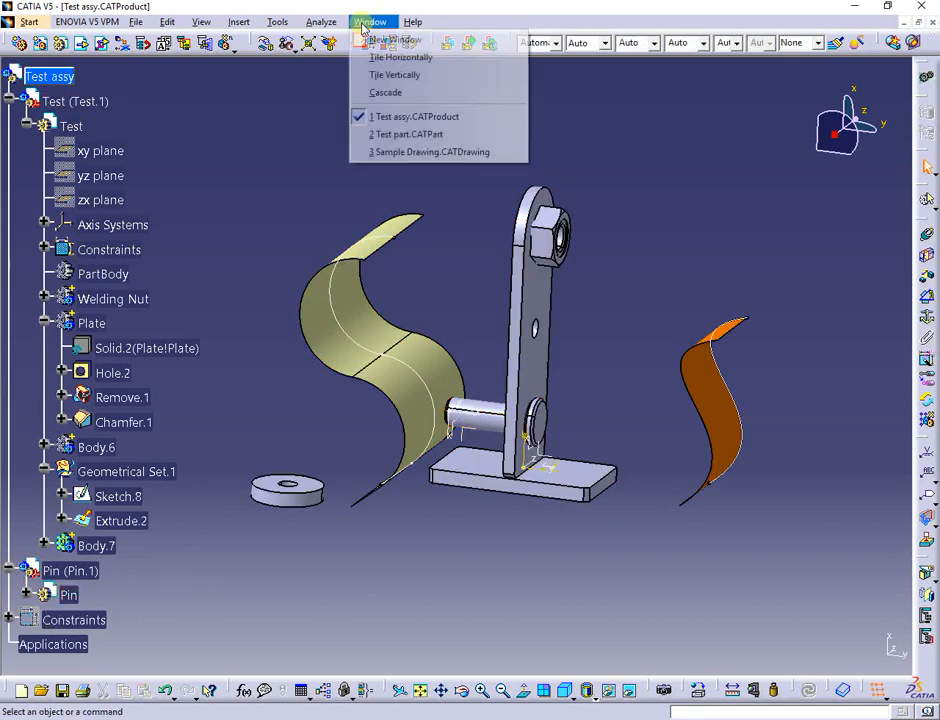
left_click(386, 134)
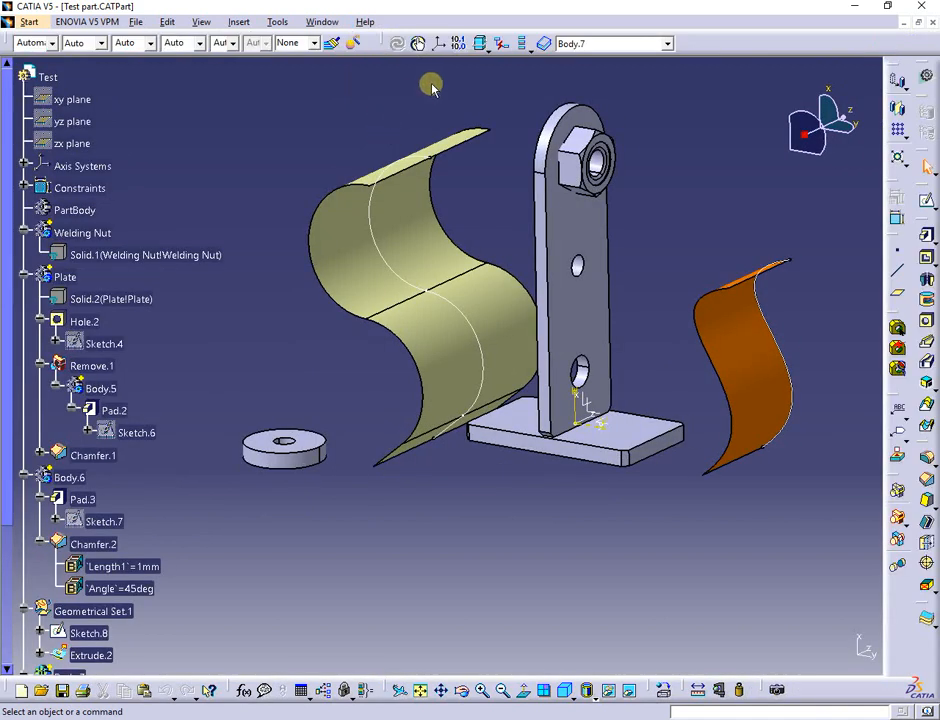
left_click(522, 45)
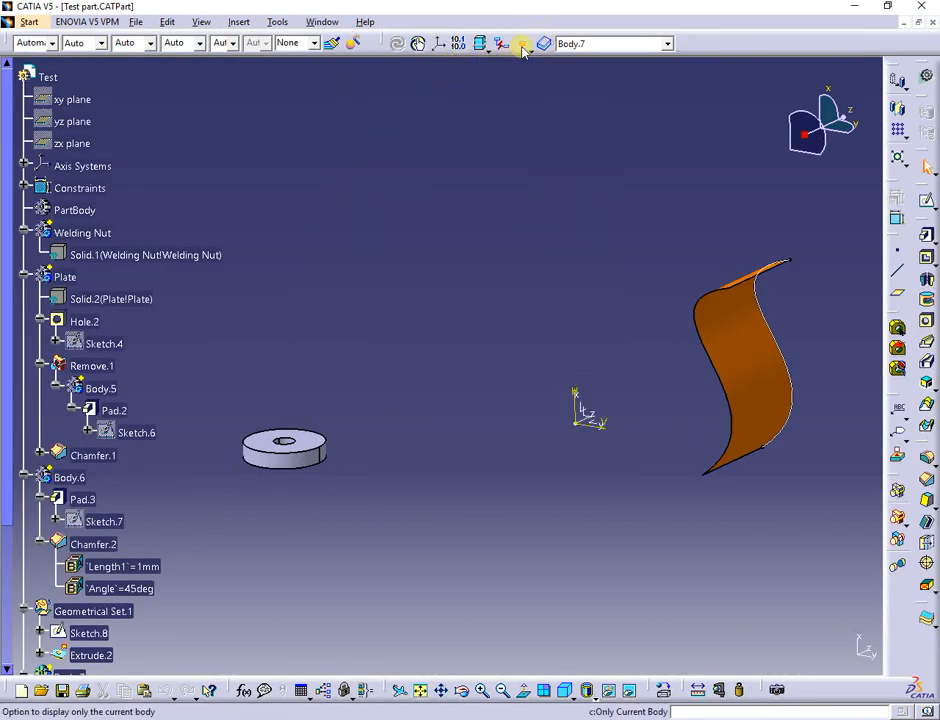
left_click(316, 21)
left_click(337, 117)
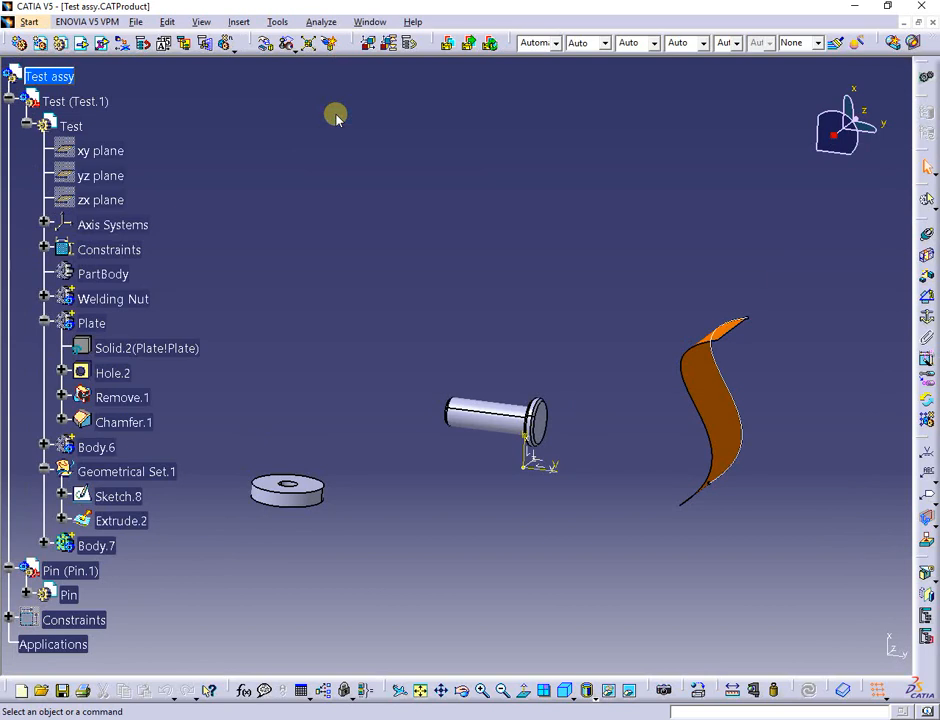
Disable Only current body in the Part Infrastructure display options.
left_click(278, 21)
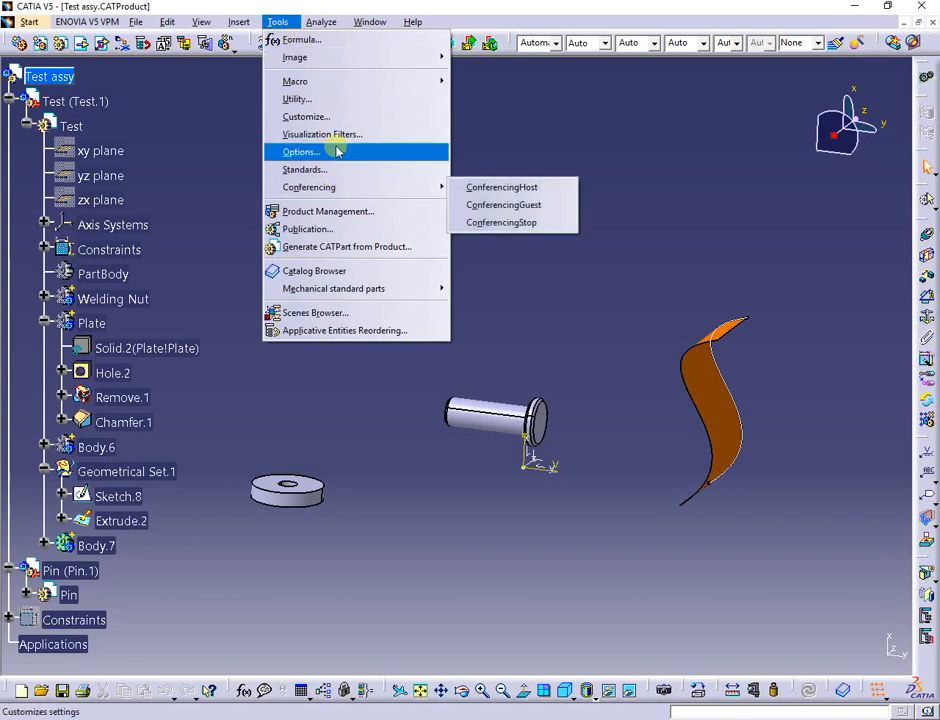
left_click(337, 151)
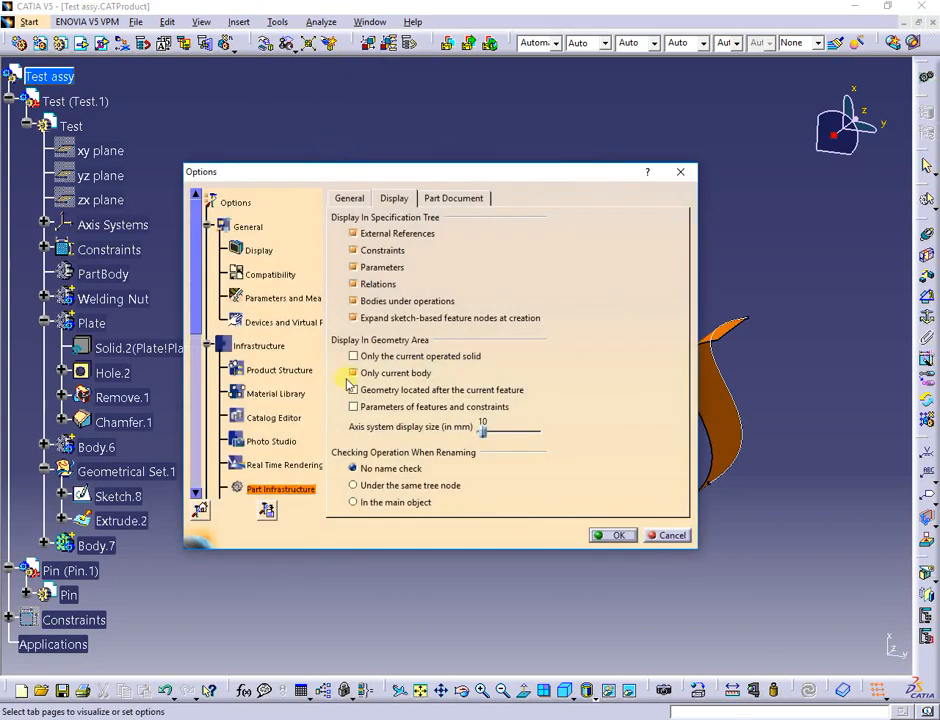
left_click(354, 374)
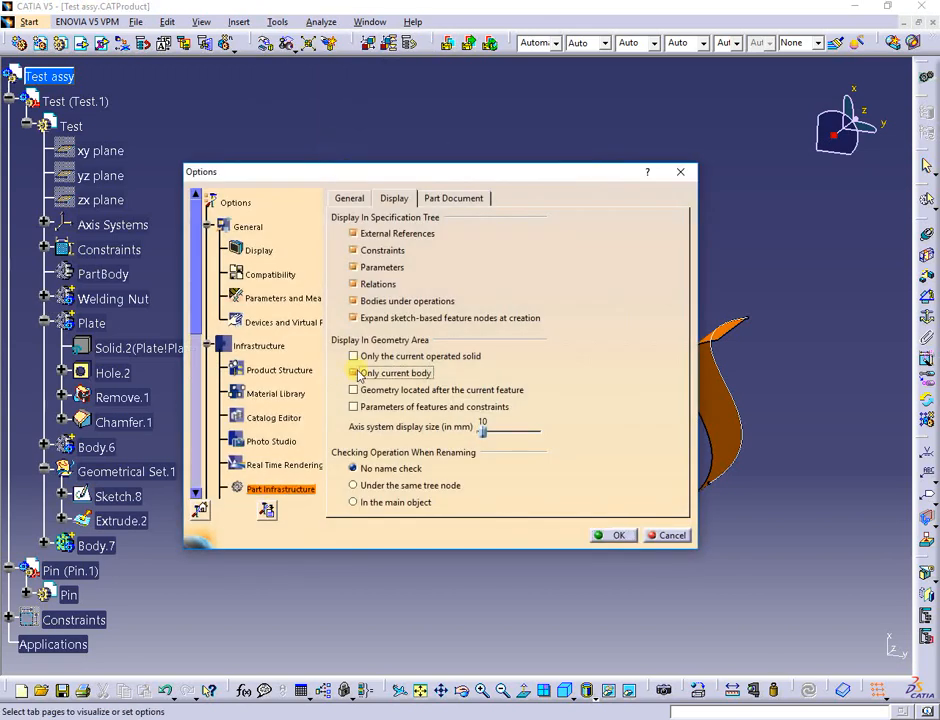
left_click(612, 535)
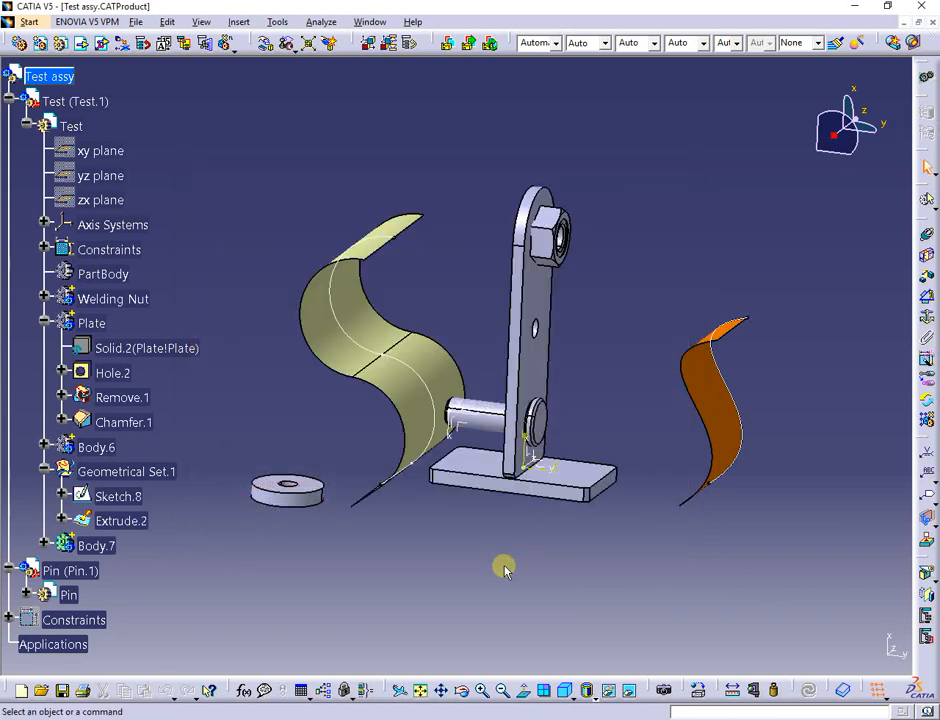
Review the geometry area settings in the Part Infrastructure display options and close the options.
left_click(276, 21)
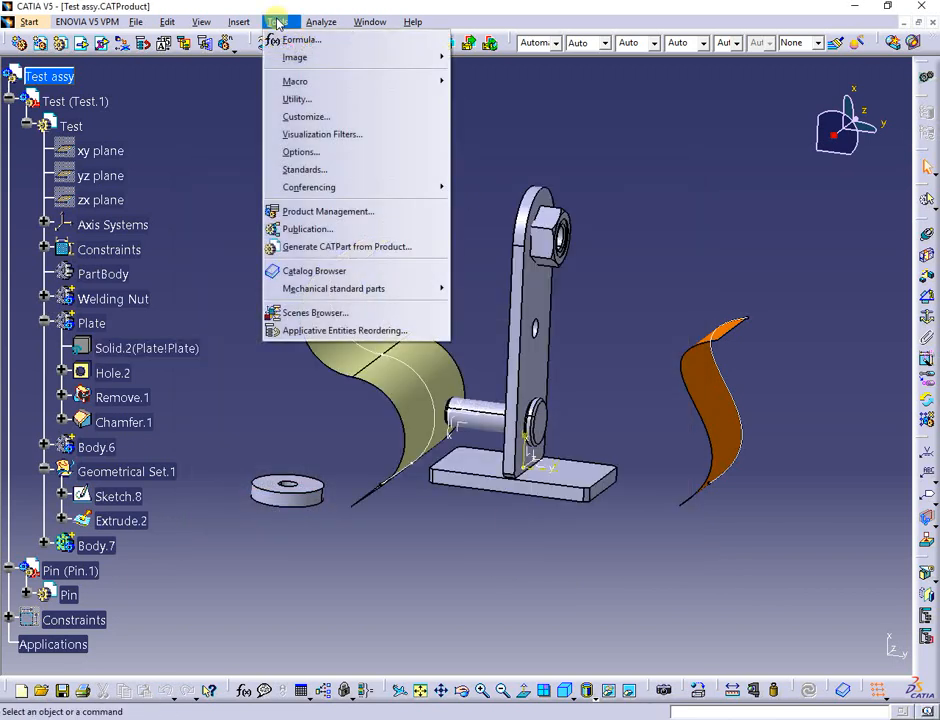
left_click(298, 151)
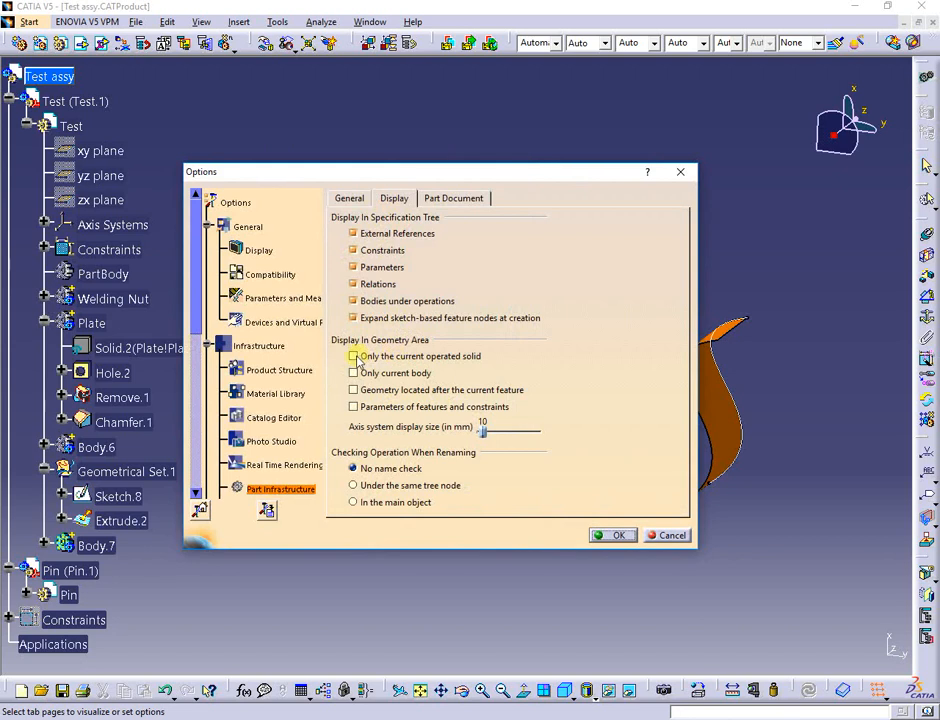
left_click(604, 535)
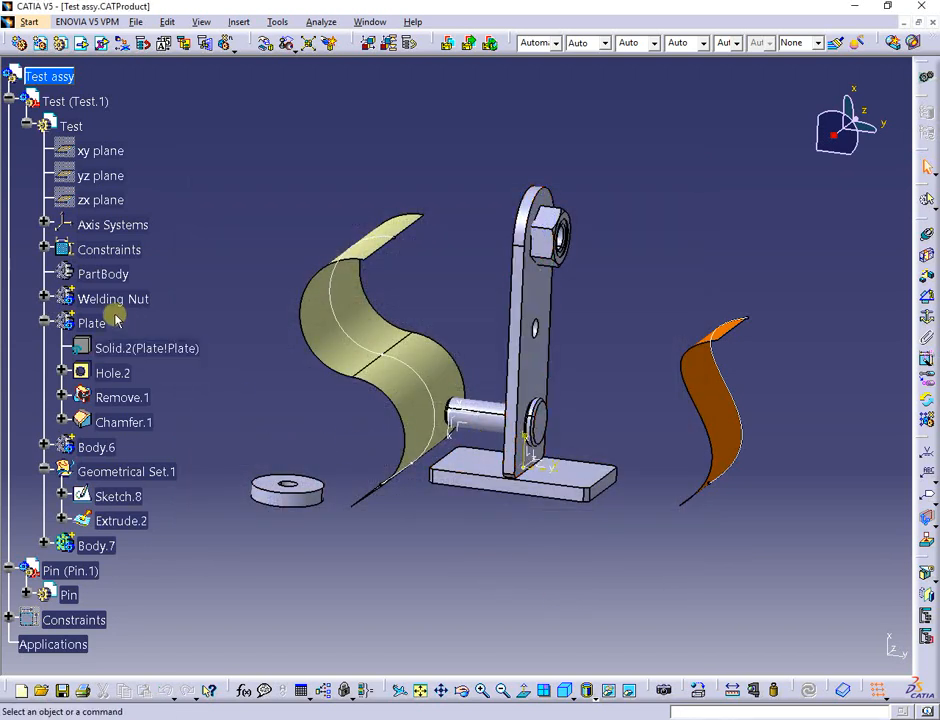
Return to Test part.CATPart and turn on Only Current Operated Solid.
left_click(366, 22)
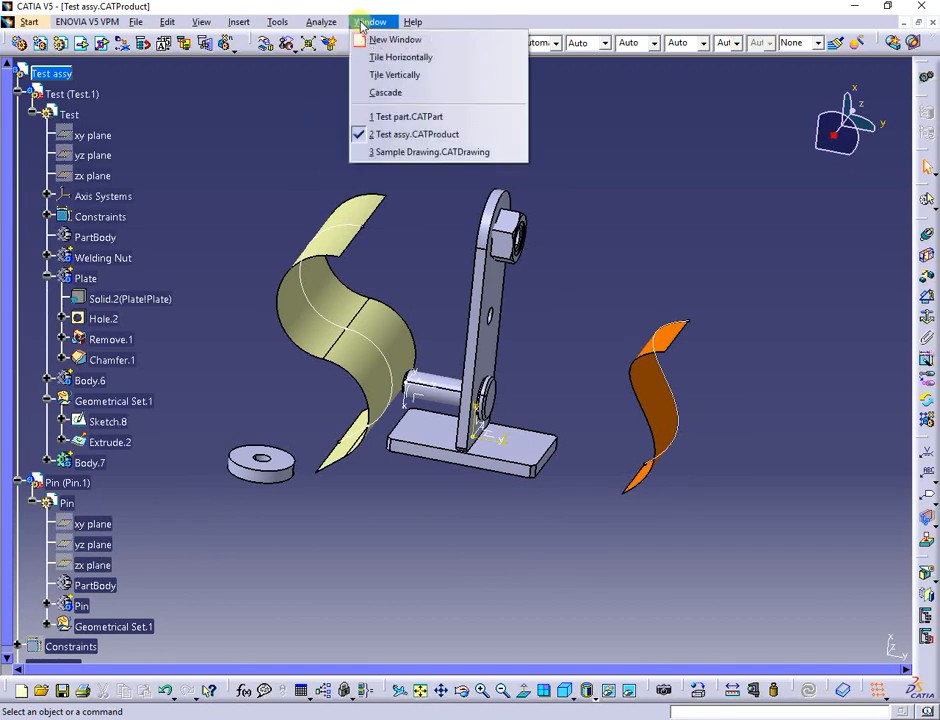
left_click(380, 116)
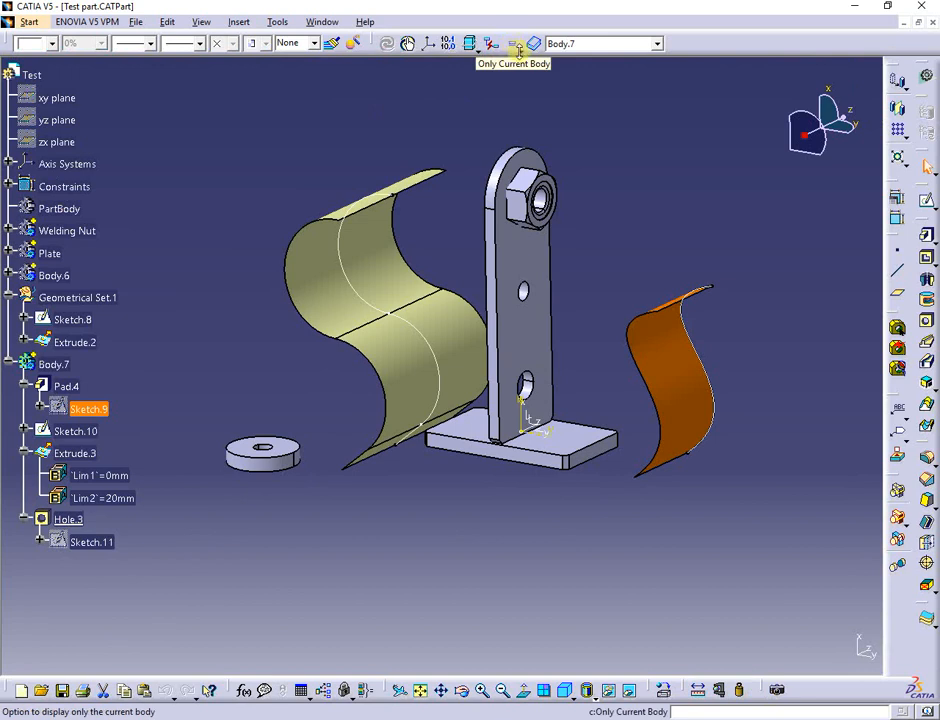
left_click(518, 50)
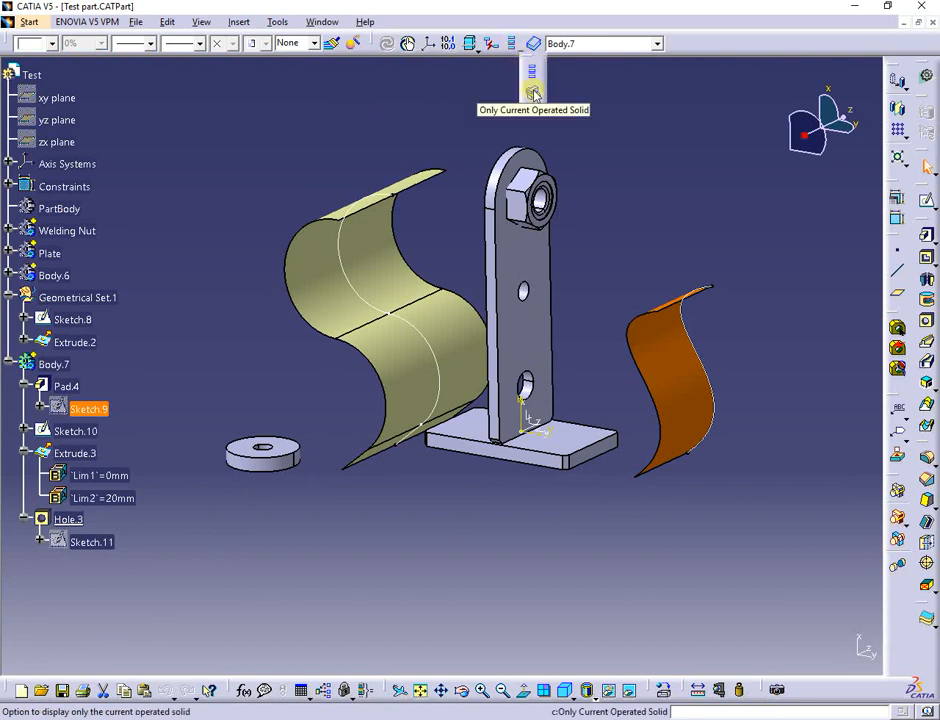
left_click(533, 91)
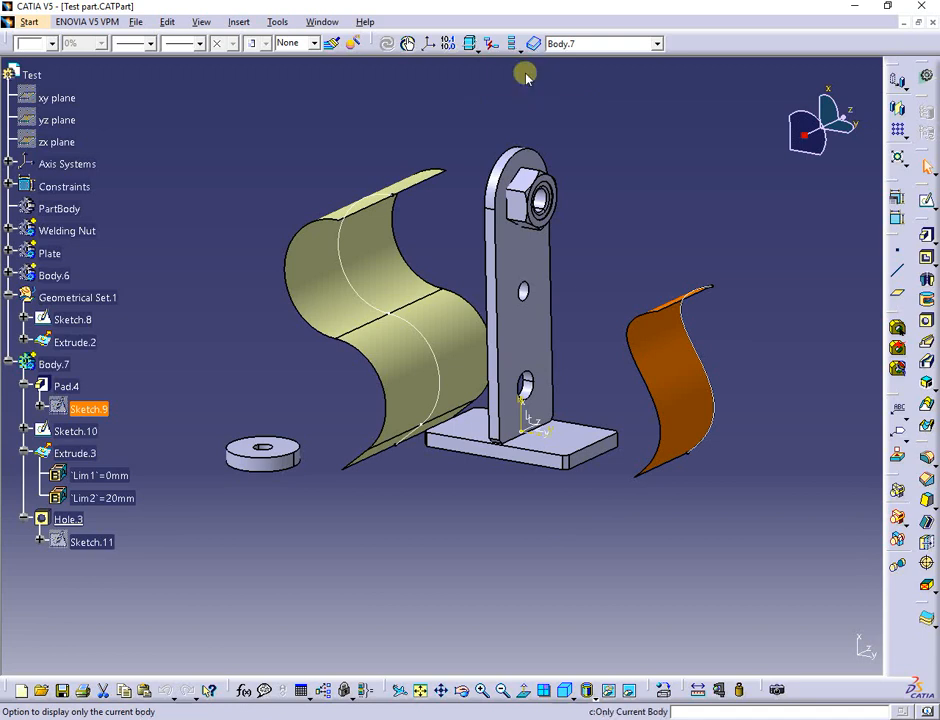
Turn on Only Current Body in the Test part and inspect the result in Test assy.CATProduct.
left_click(518, 50)
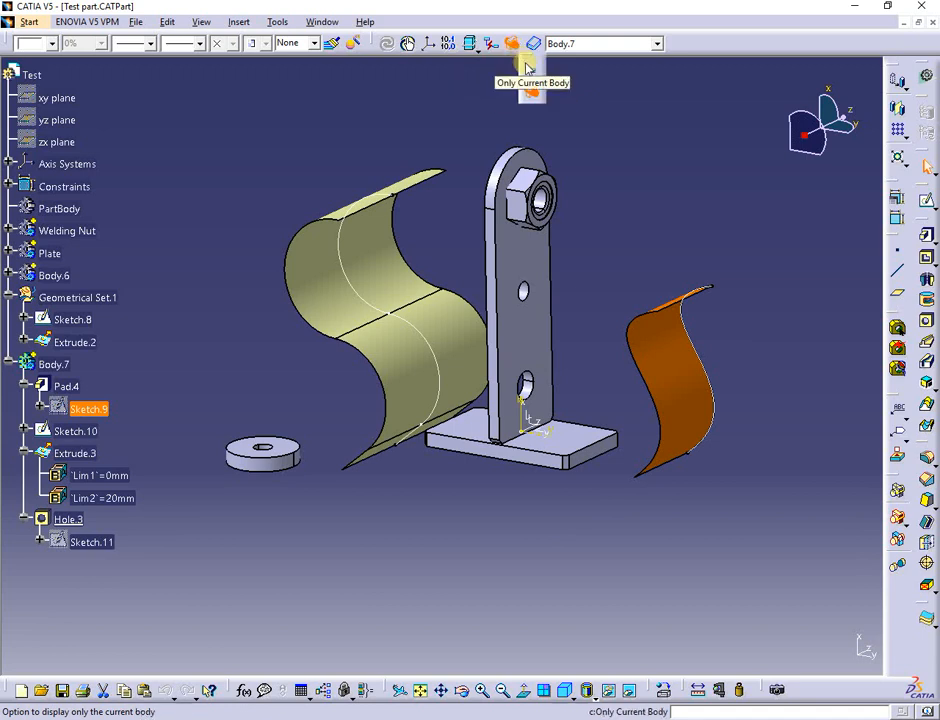
left_click(530, 69)
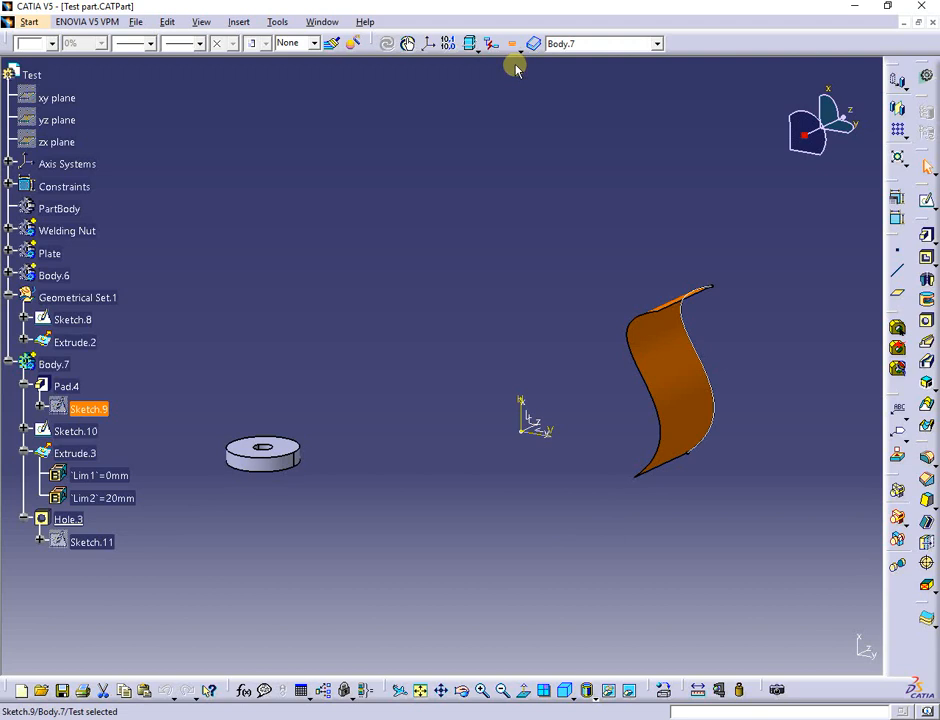
left_click(323, 22)
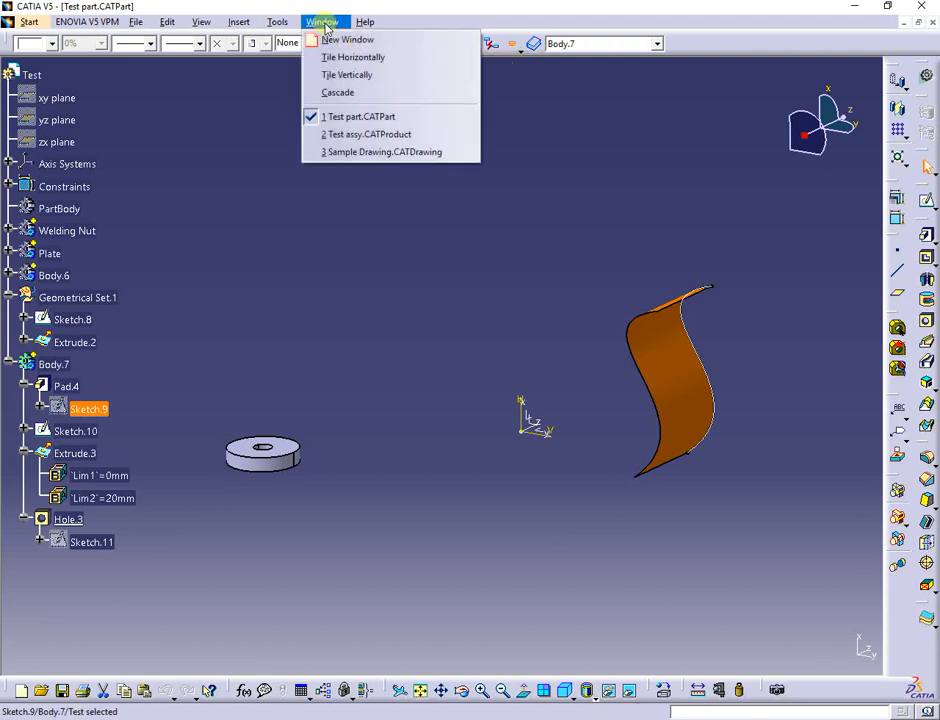
left_click(370, 137)
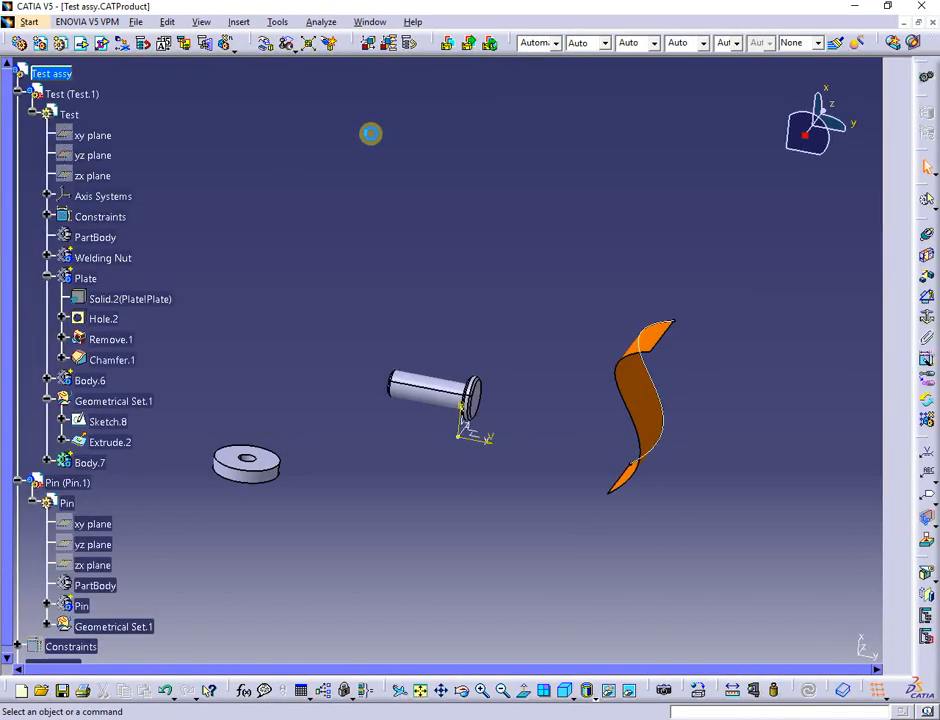
Update the current sheet of Sample Drawing.CATDrawing and return to Test part.CATPart.
left_click(370, 22)
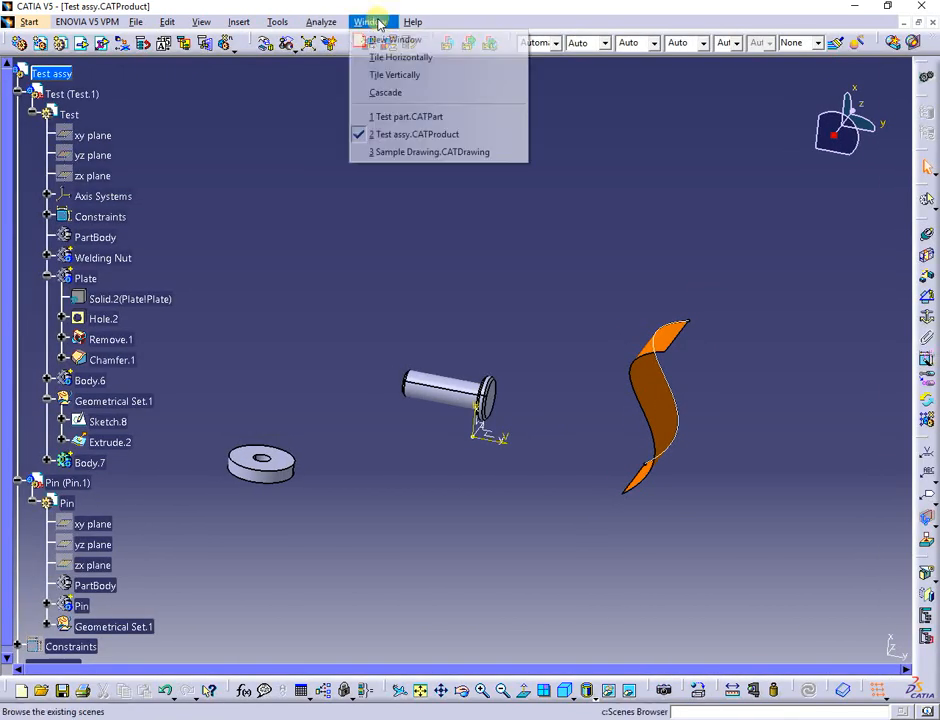
left_click(399, 152)
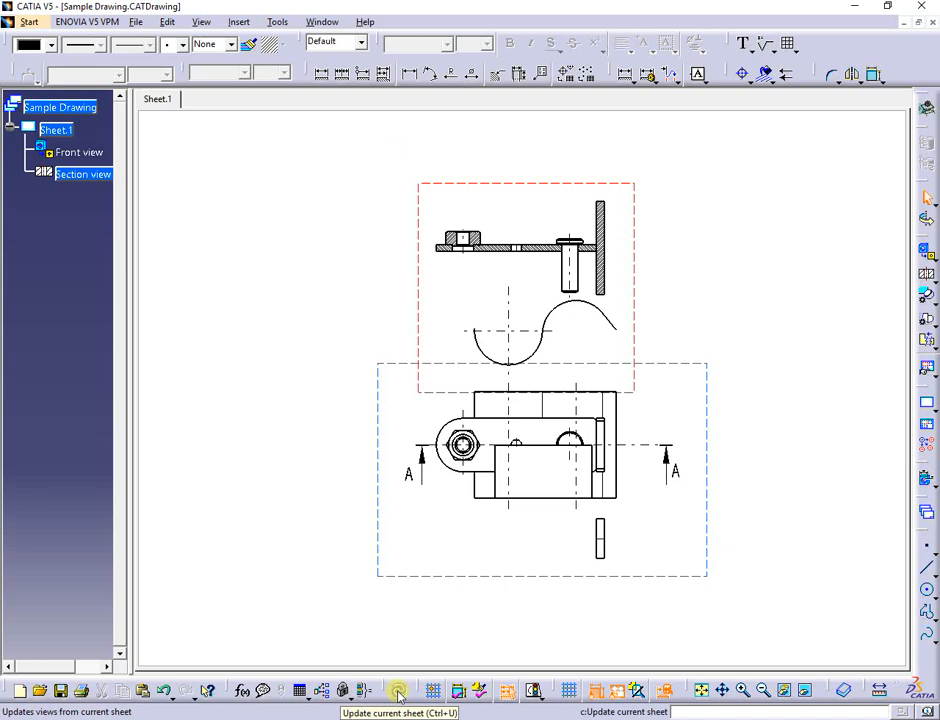
left_click(398, 693)
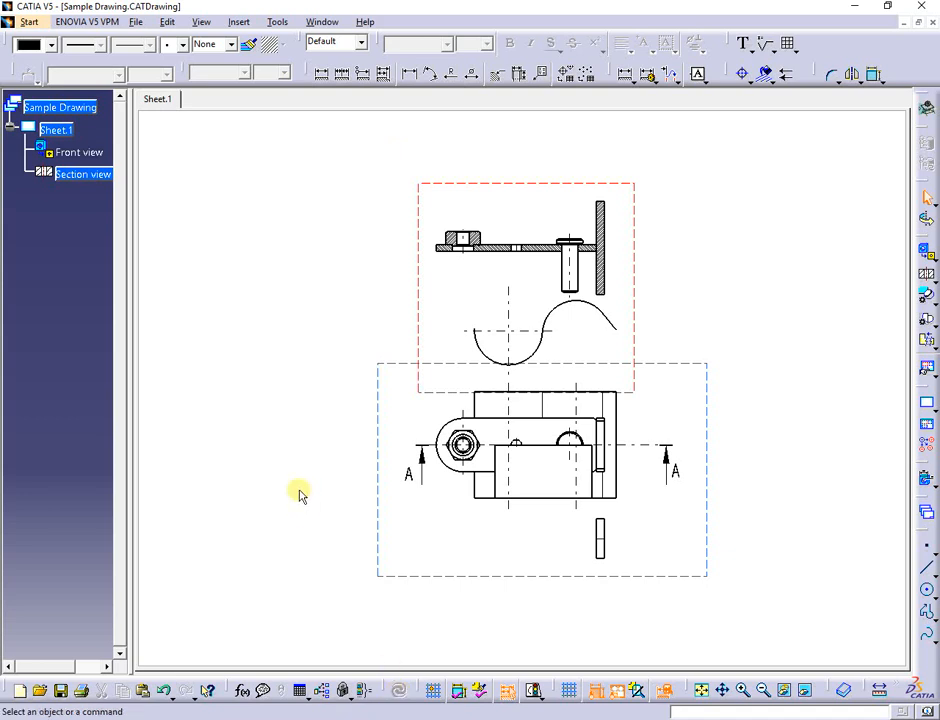
left_click(325, 22)
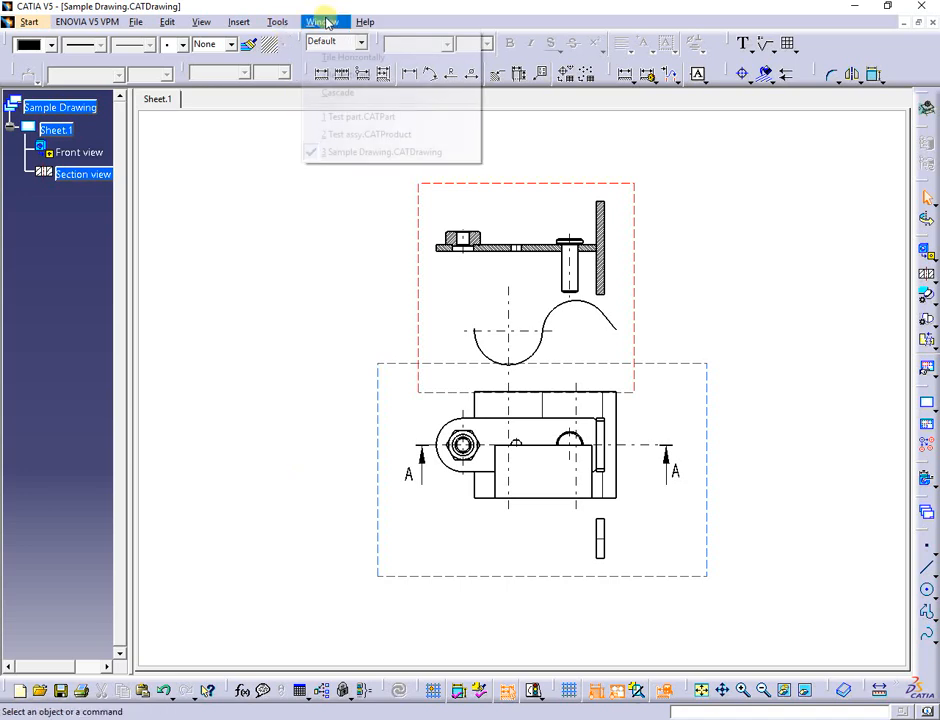
left_click(380, 118)
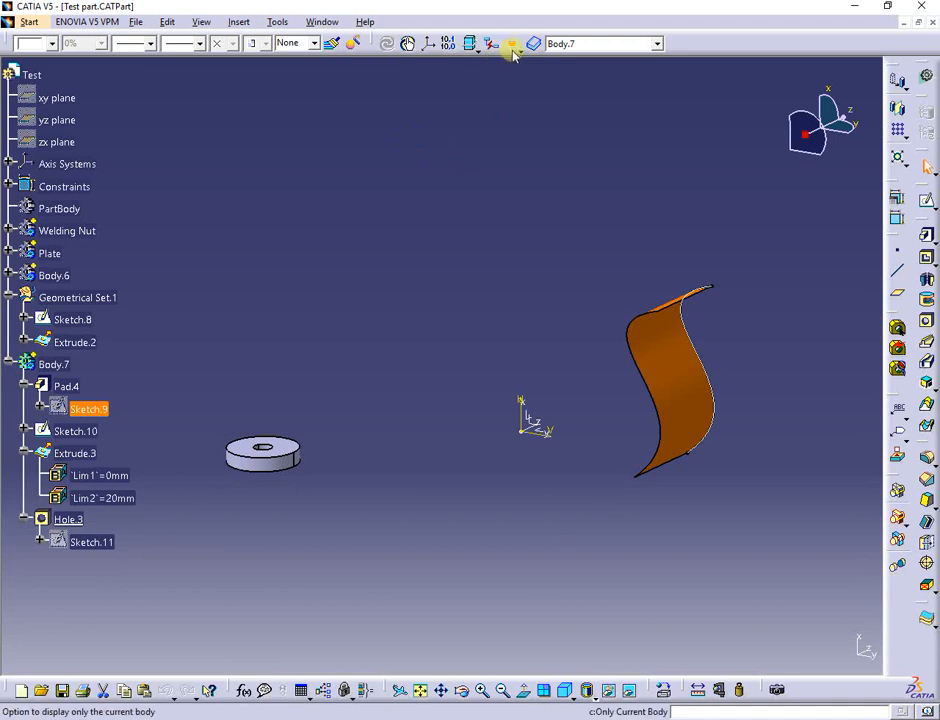
Turn off Only Current Body in the Test part and update the current sheet of Sample Drawing.CATDrawing.
left_click(512, 44)
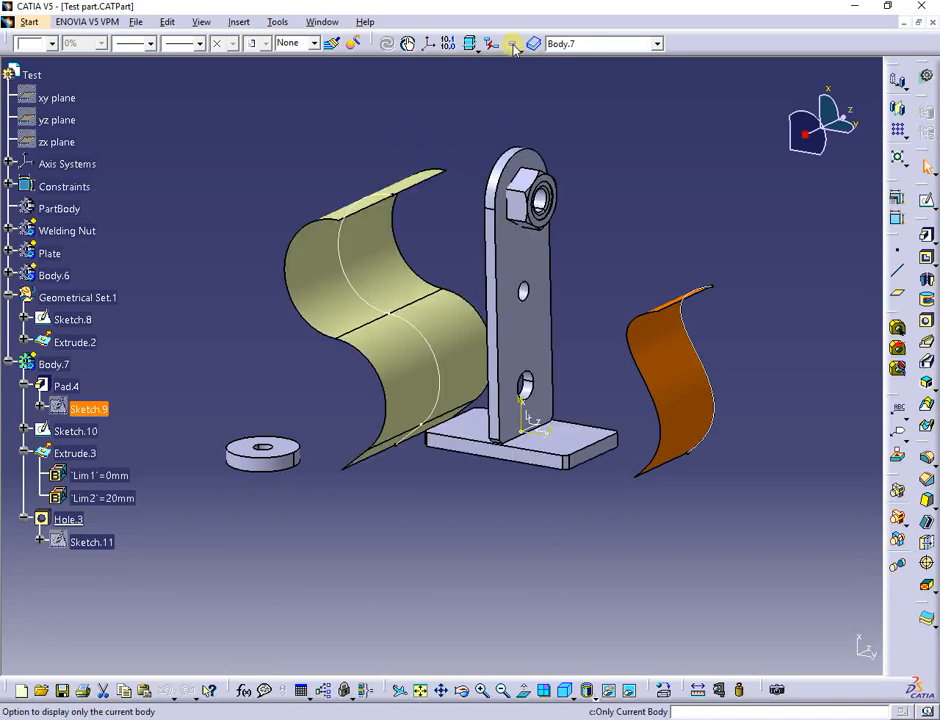
left_click(324, 22)
left_click(364, 153)
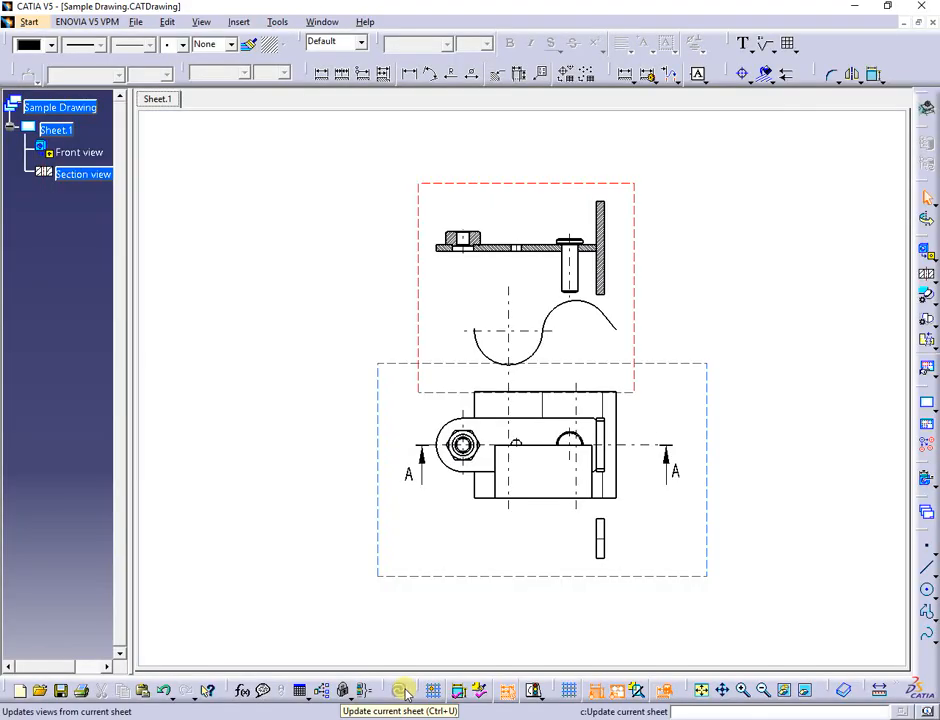
left_click(402, 691)
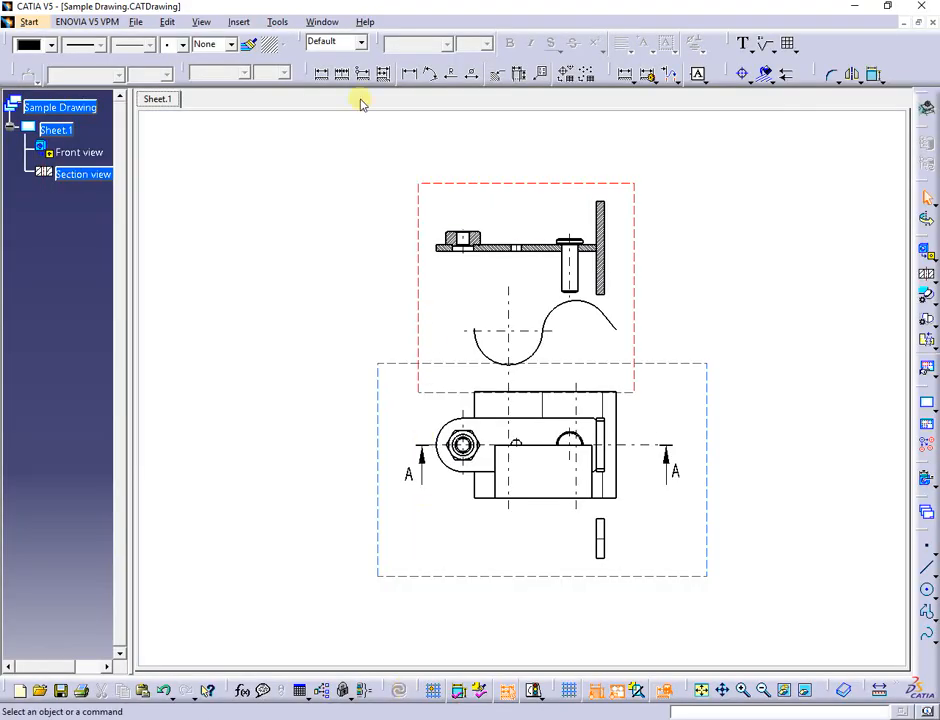
Open the drawing's visualization filters and accept the All visible filter.
left_click(277, 22)
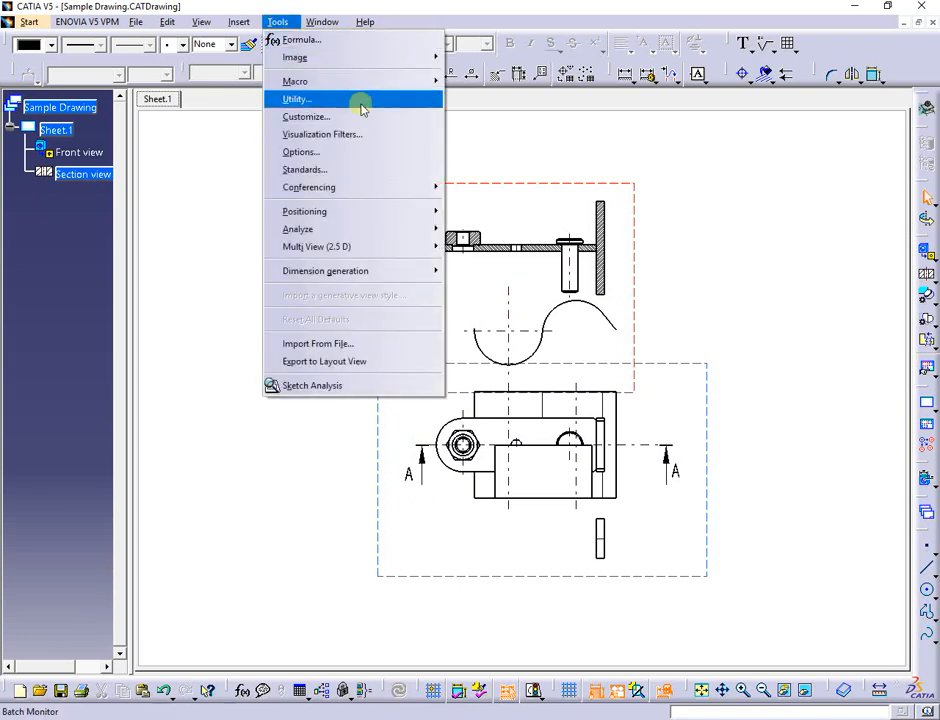
left_click(375, 135)
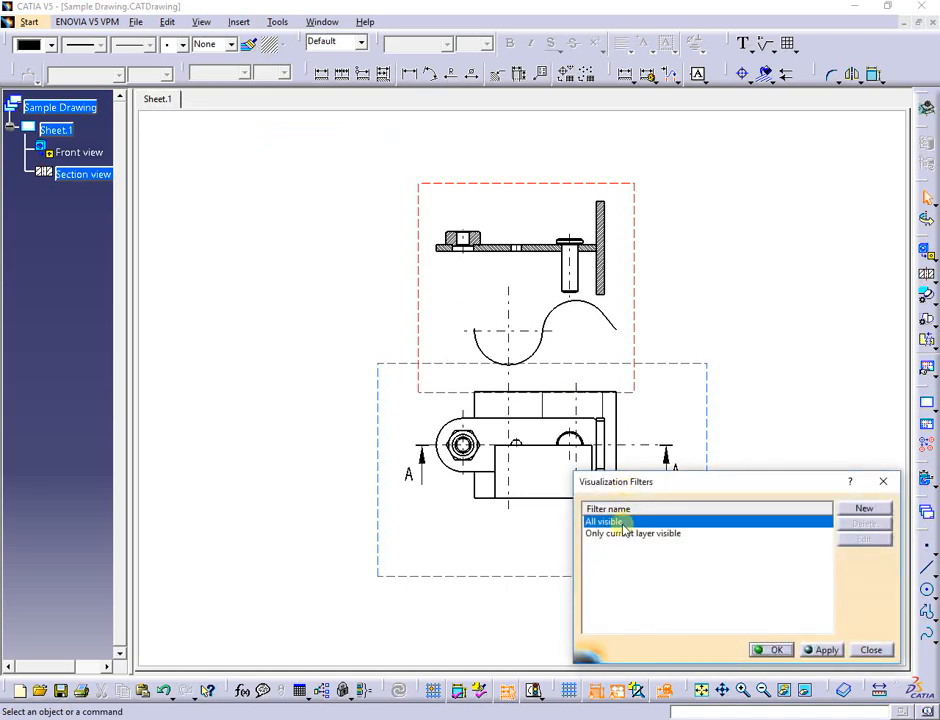
left_click(777, 650)
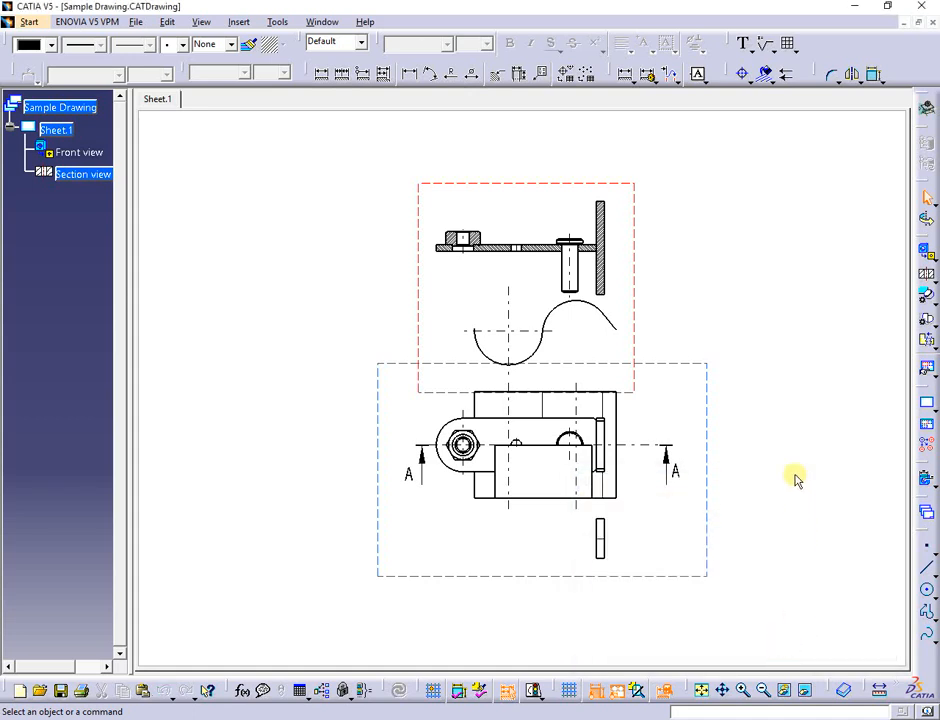
Look at the full Test part.CATPart display again and switch to Test assy.CATProduct.
left_click(325, 23)
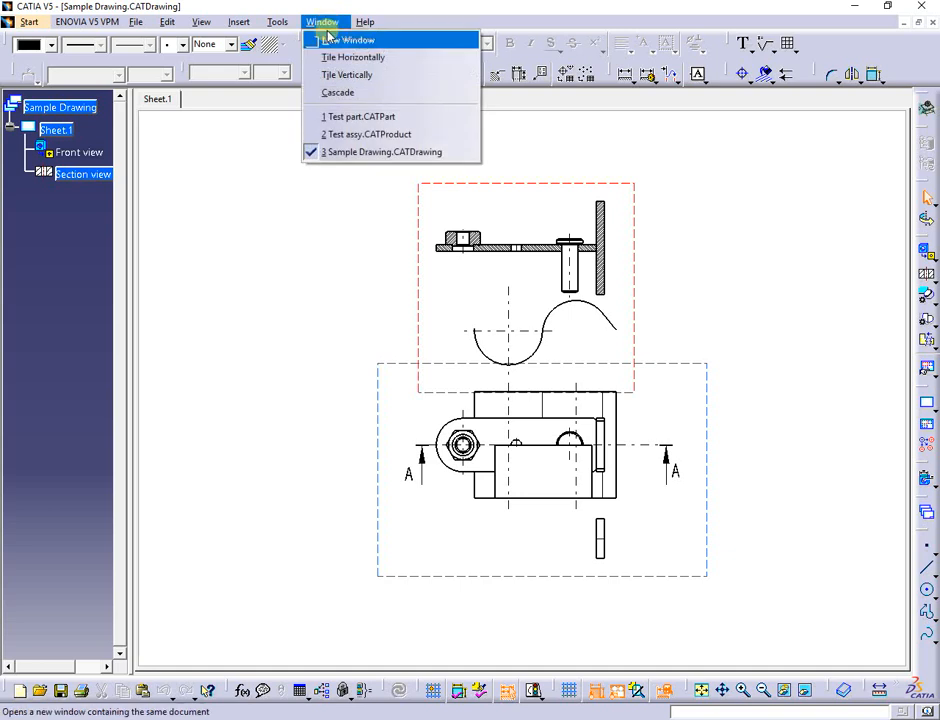
left_click(341, 120)
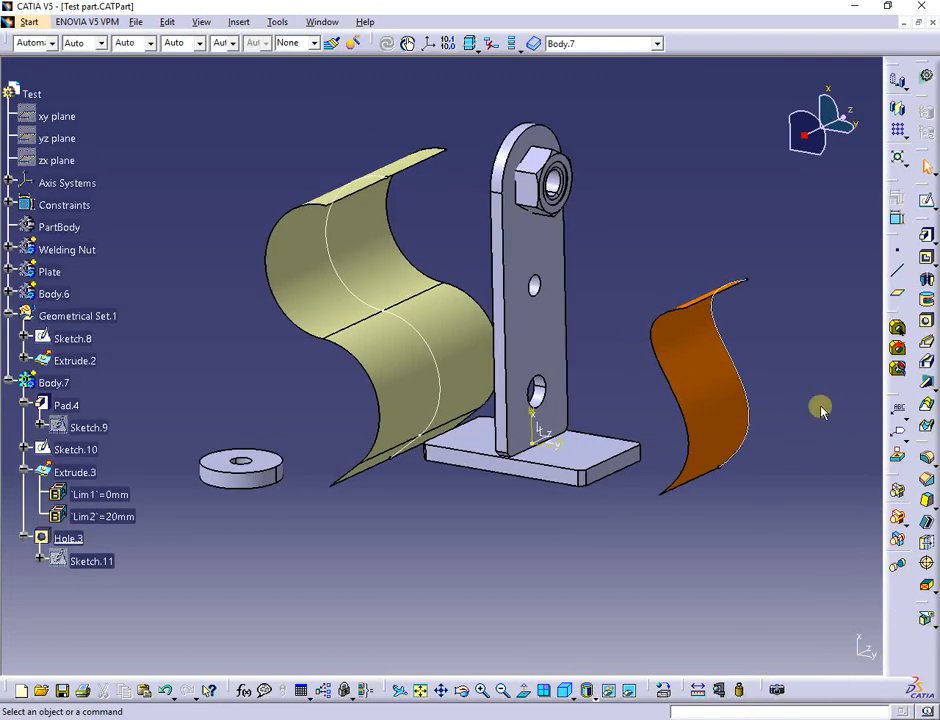
left_click(321, 21)
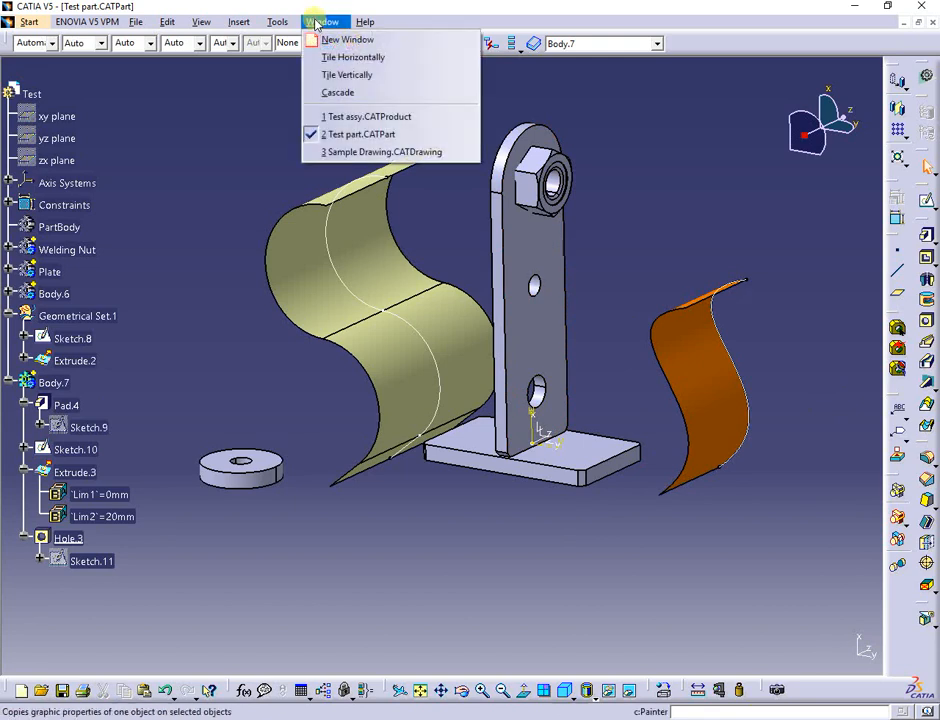
left_click(360, 118)
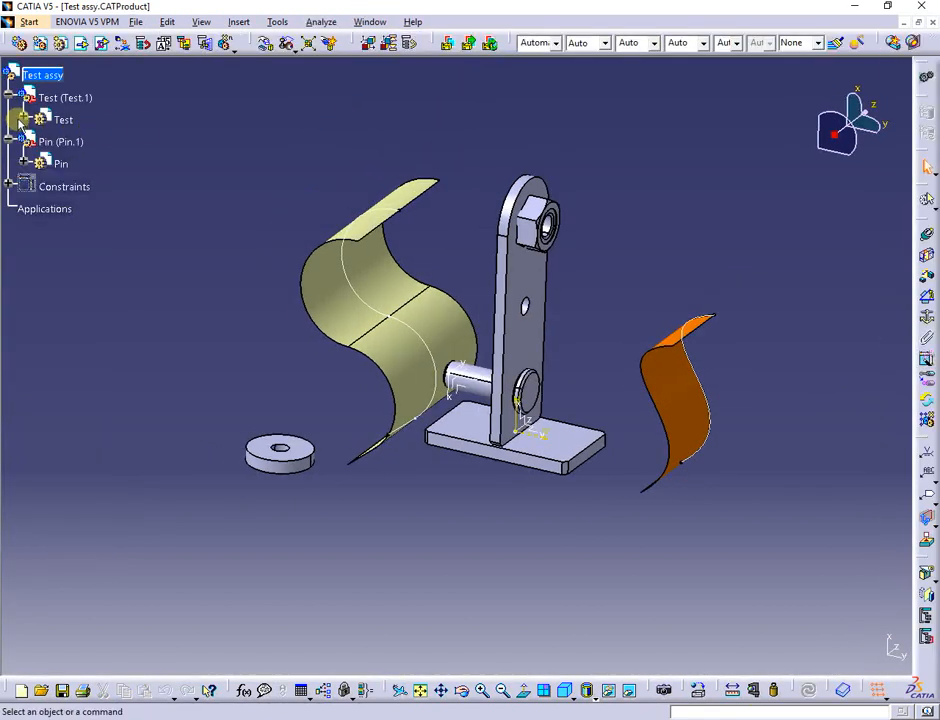
Expand the Test part down to Body.7 in the assembly tree and open Sketch.10 for editing.
left_click(23, 118)
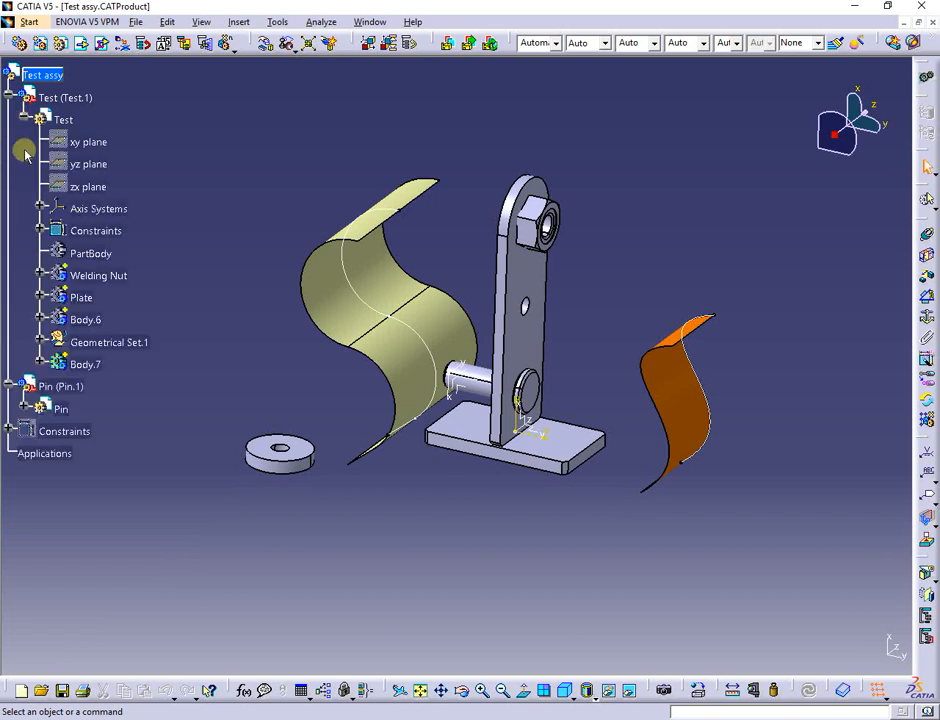
left_click(40, 365)
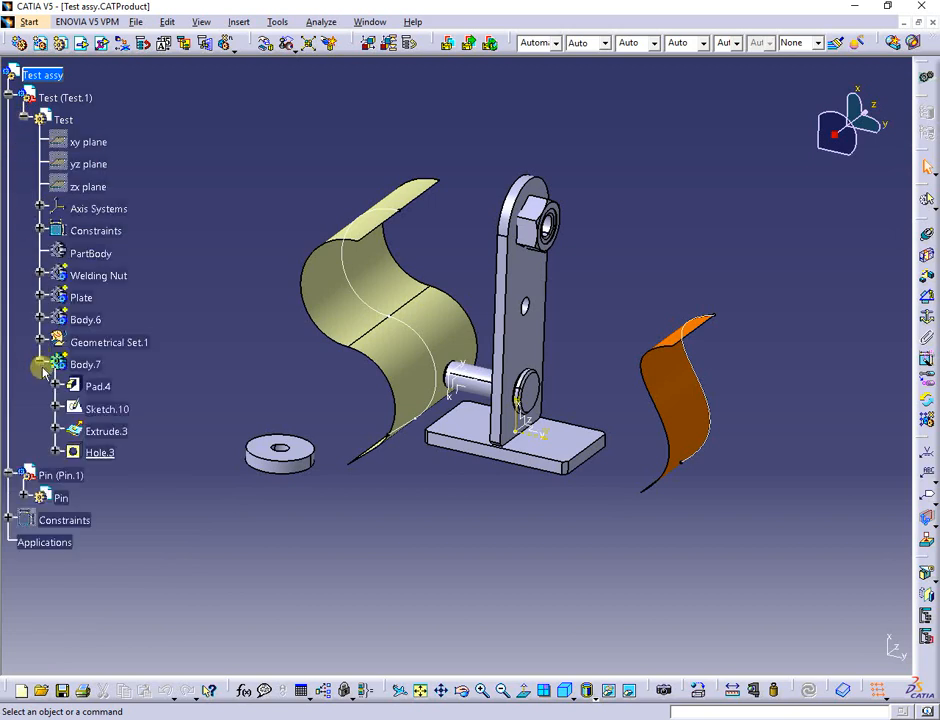
double_click(90, 408)
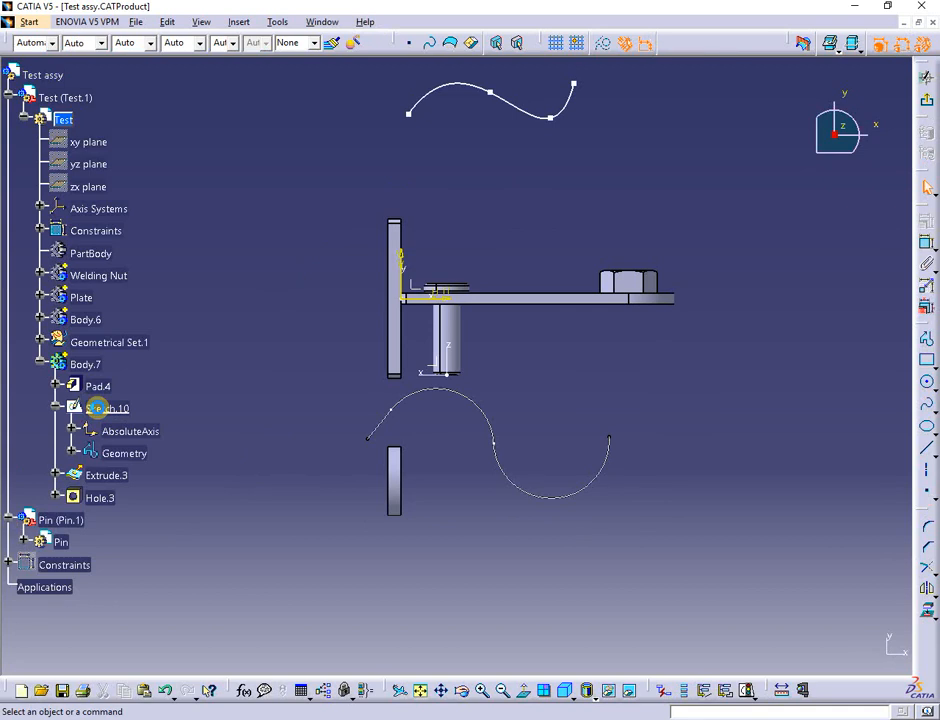
Turn Only Current Body on and back off while editing Sketch.10 in the assembly to compare the displayed geometry.
middle_click_drag(315, 348, 300, 413)
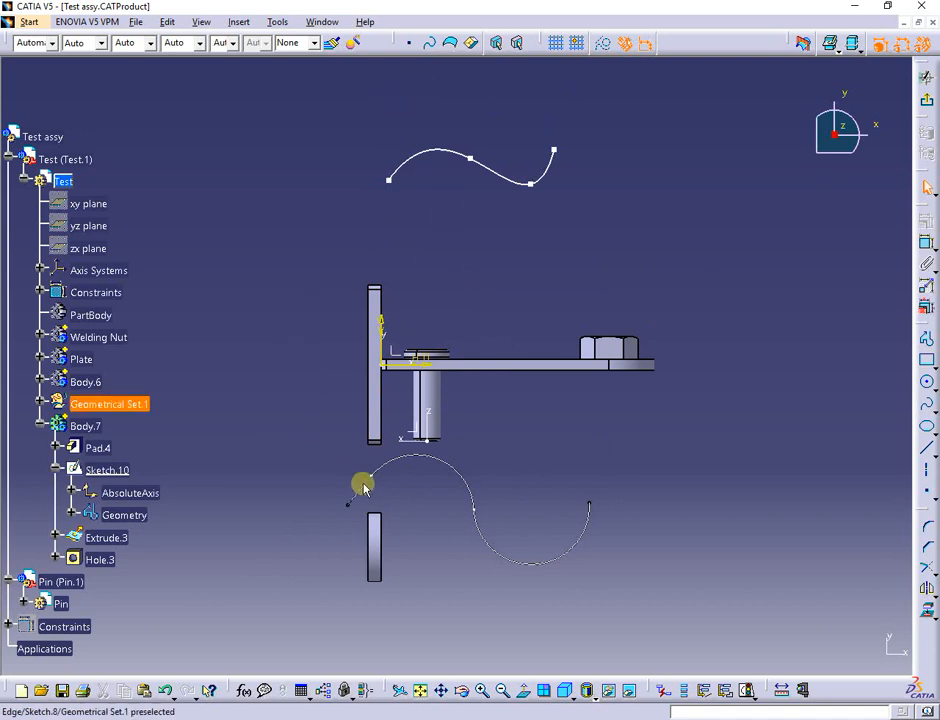
left_click(684, 692)
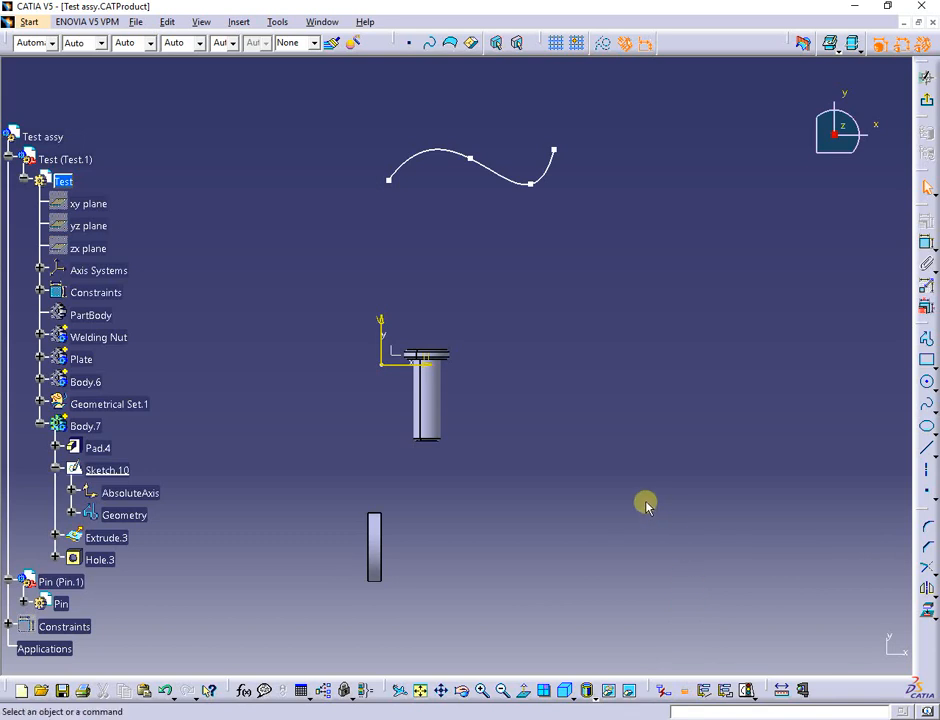
left_click(686, 692)
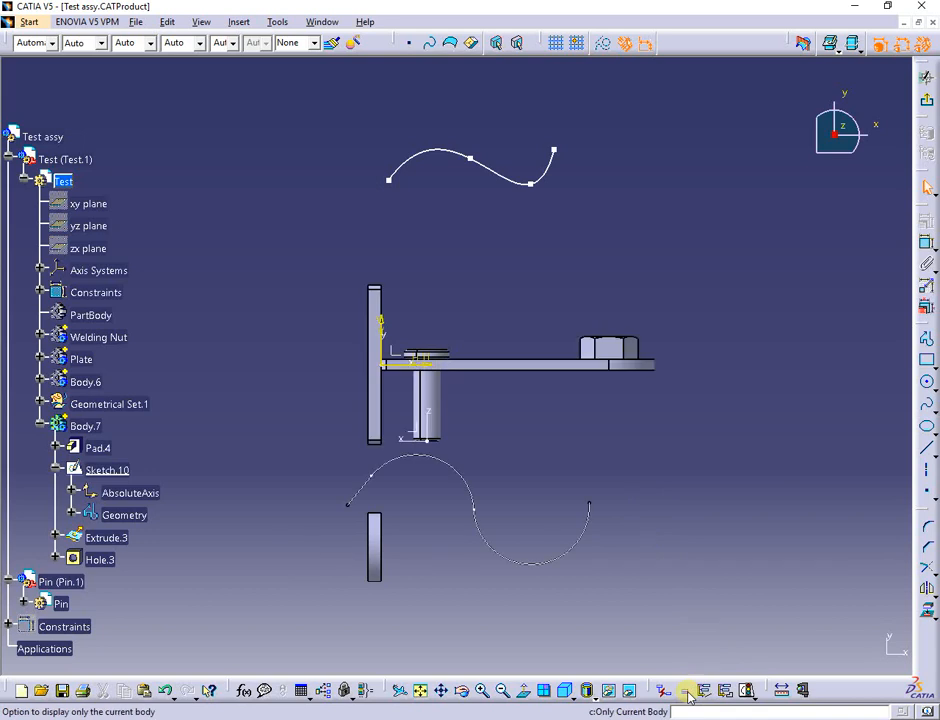